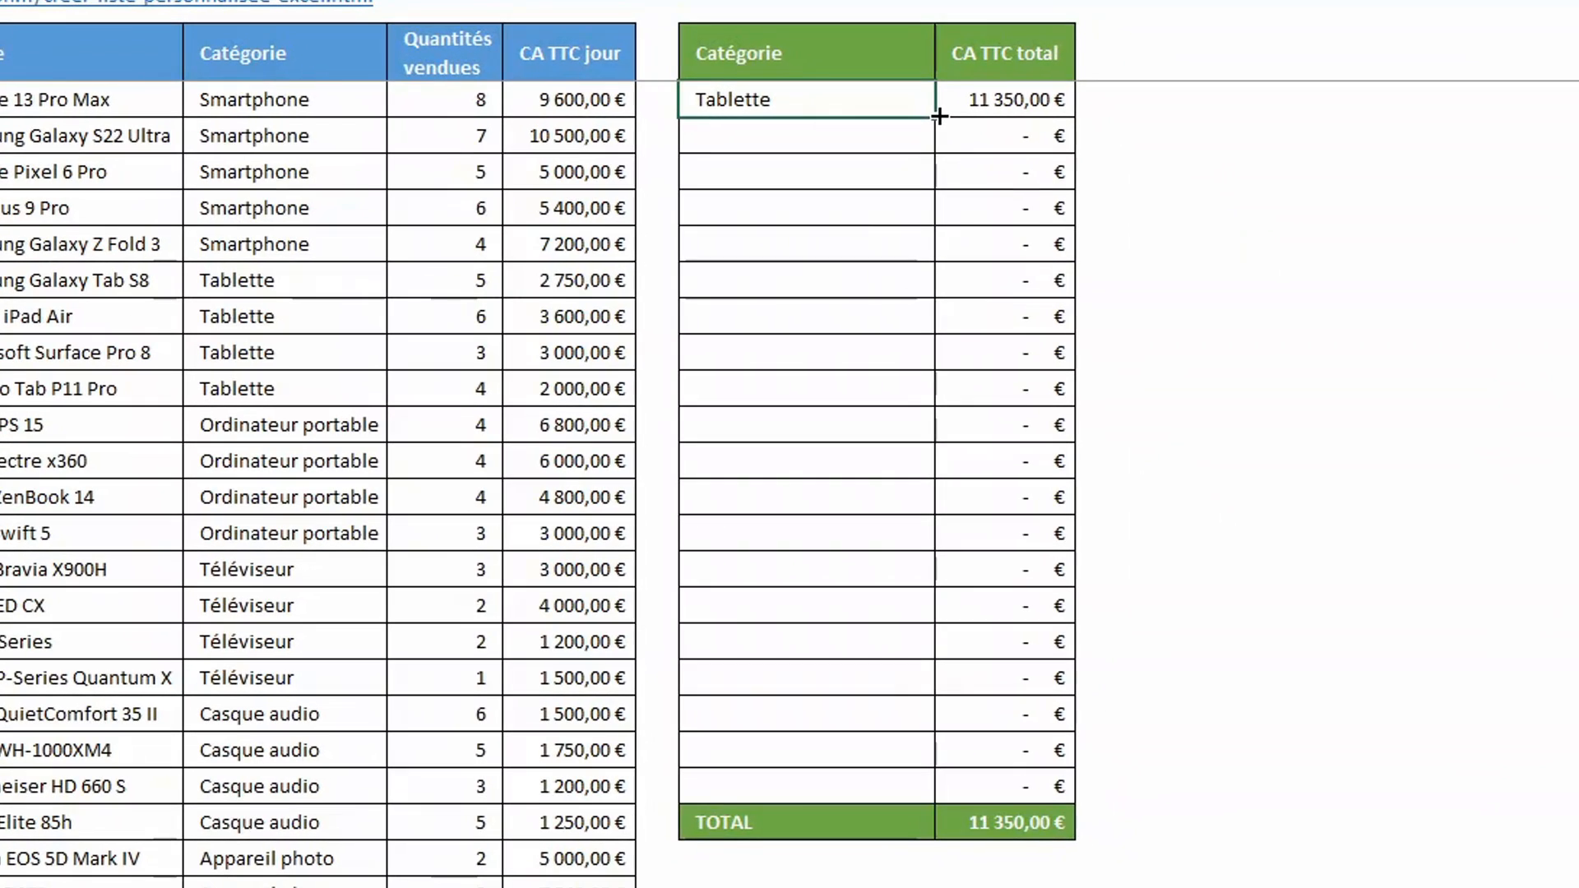
double_click(1211, 276)
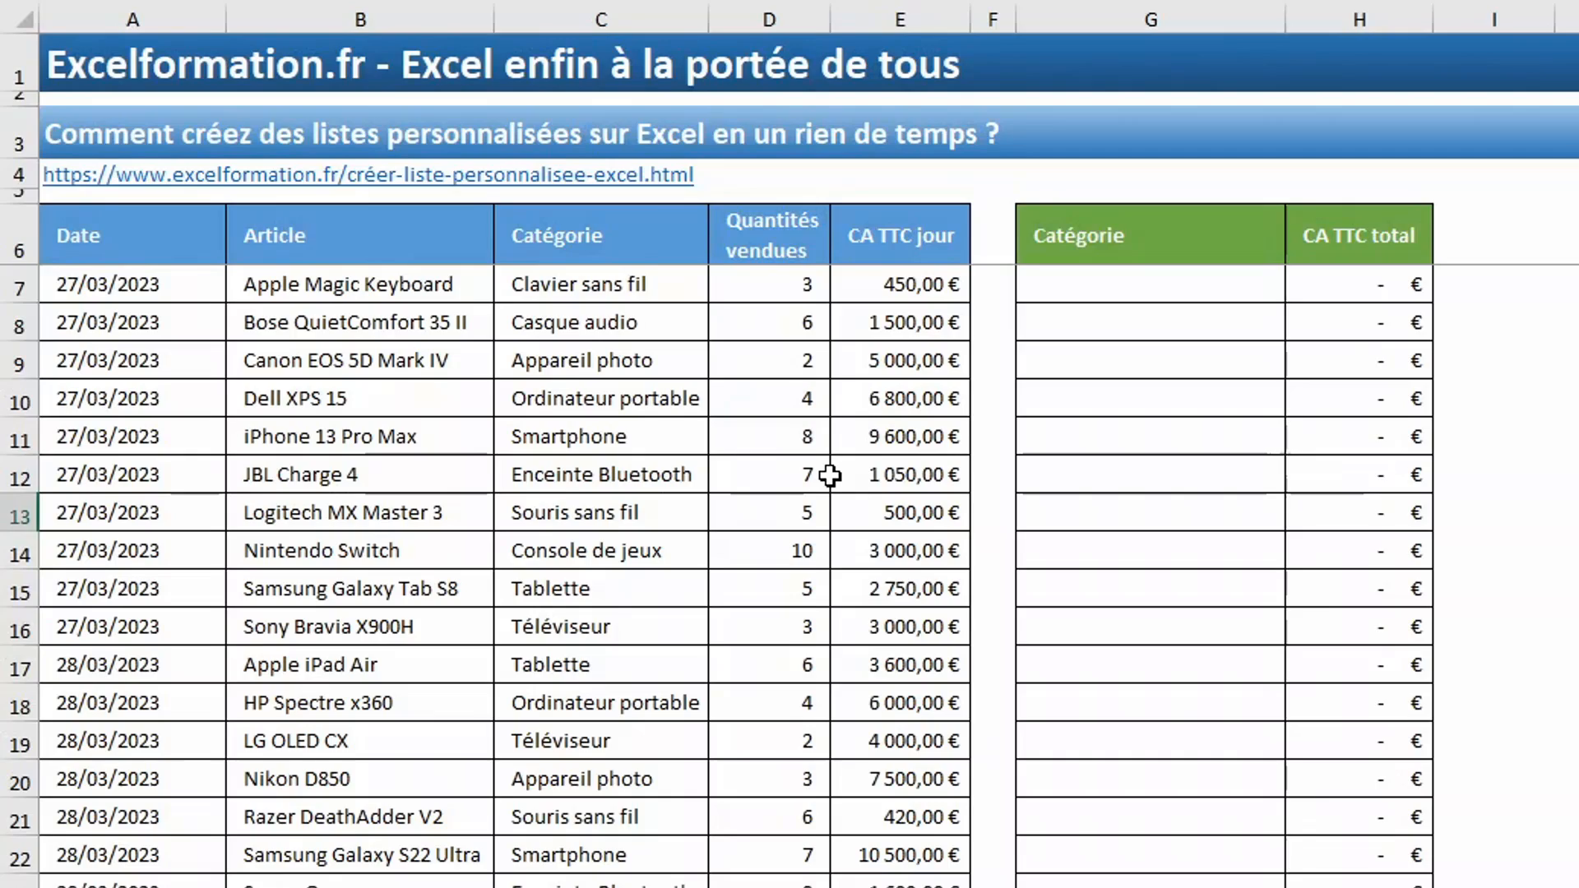
- Enter Janvier in cell K6 and autofill the months down to Décembre in K17
click(606, 237)
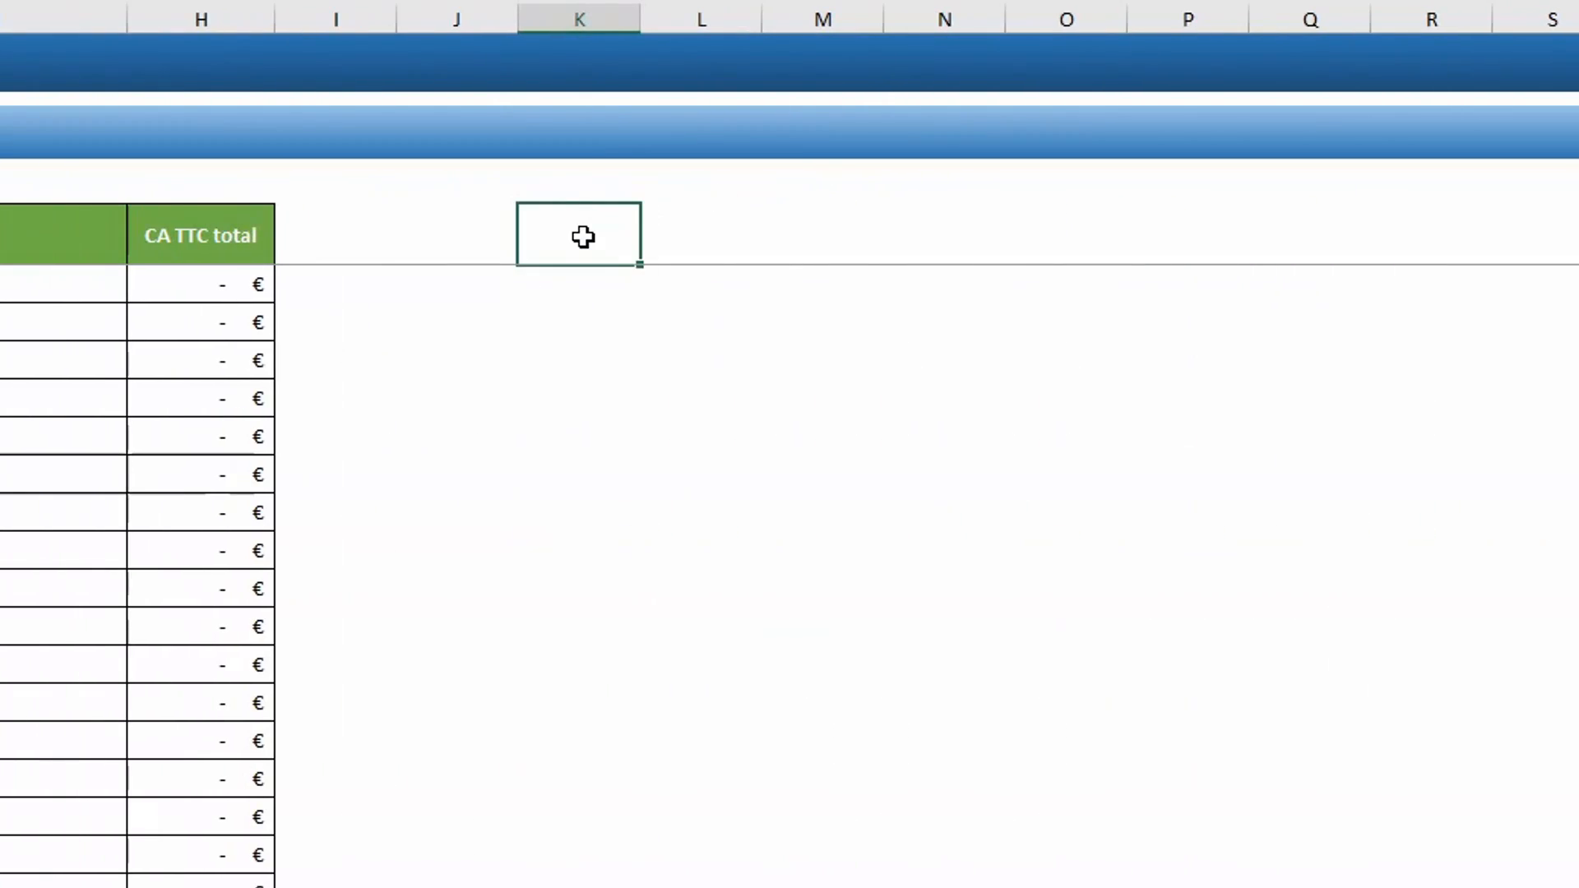
text(Janvier)
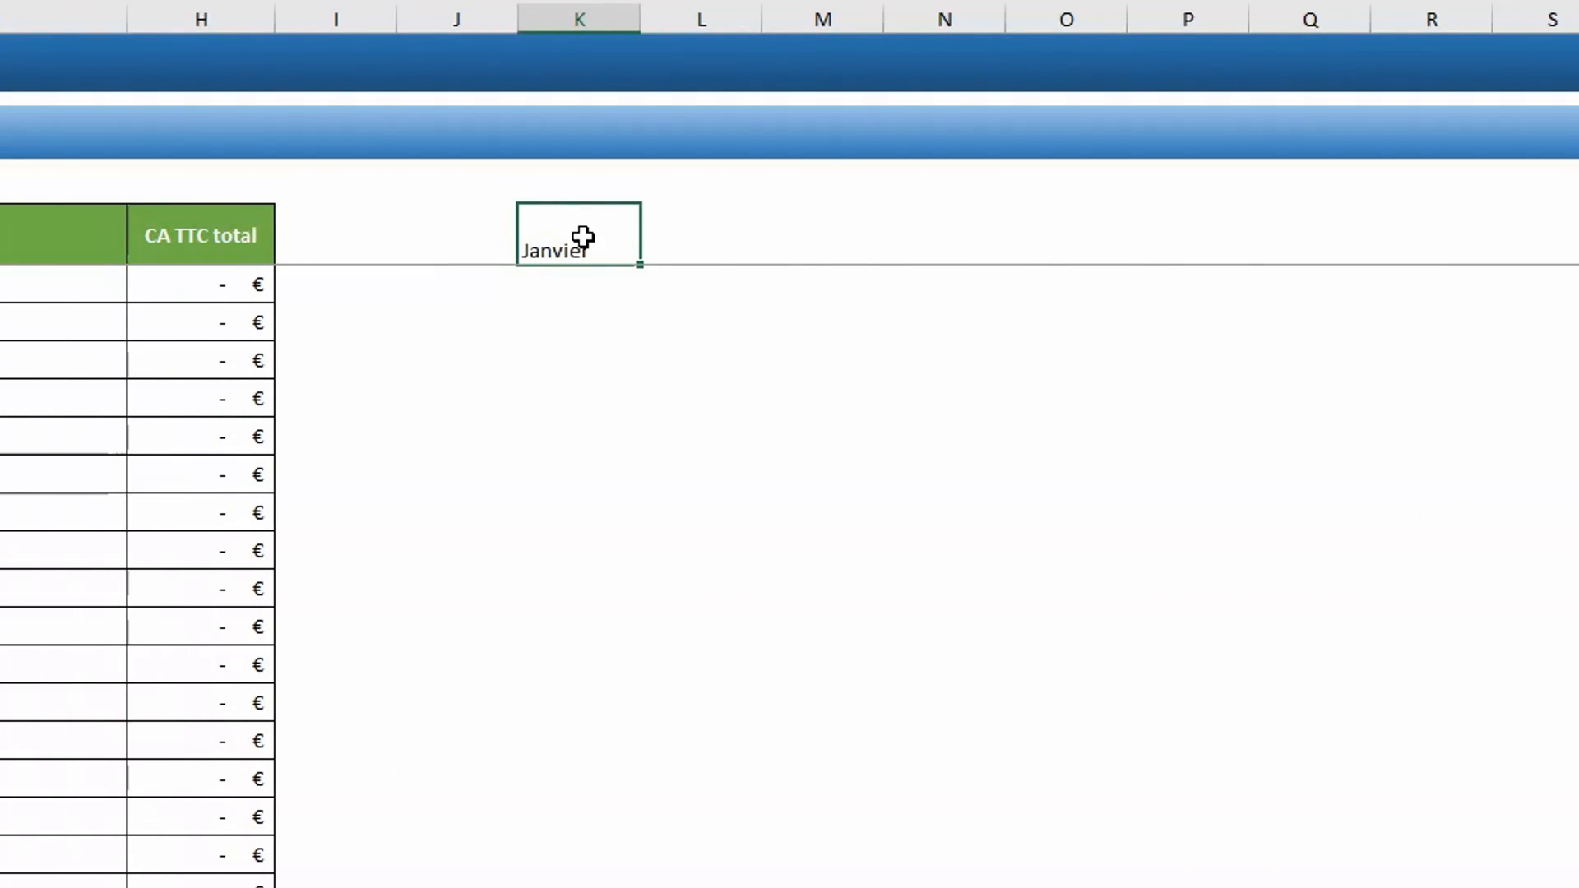
key(Return)
click(583, 238)
drag(639, 266, 638, 690)
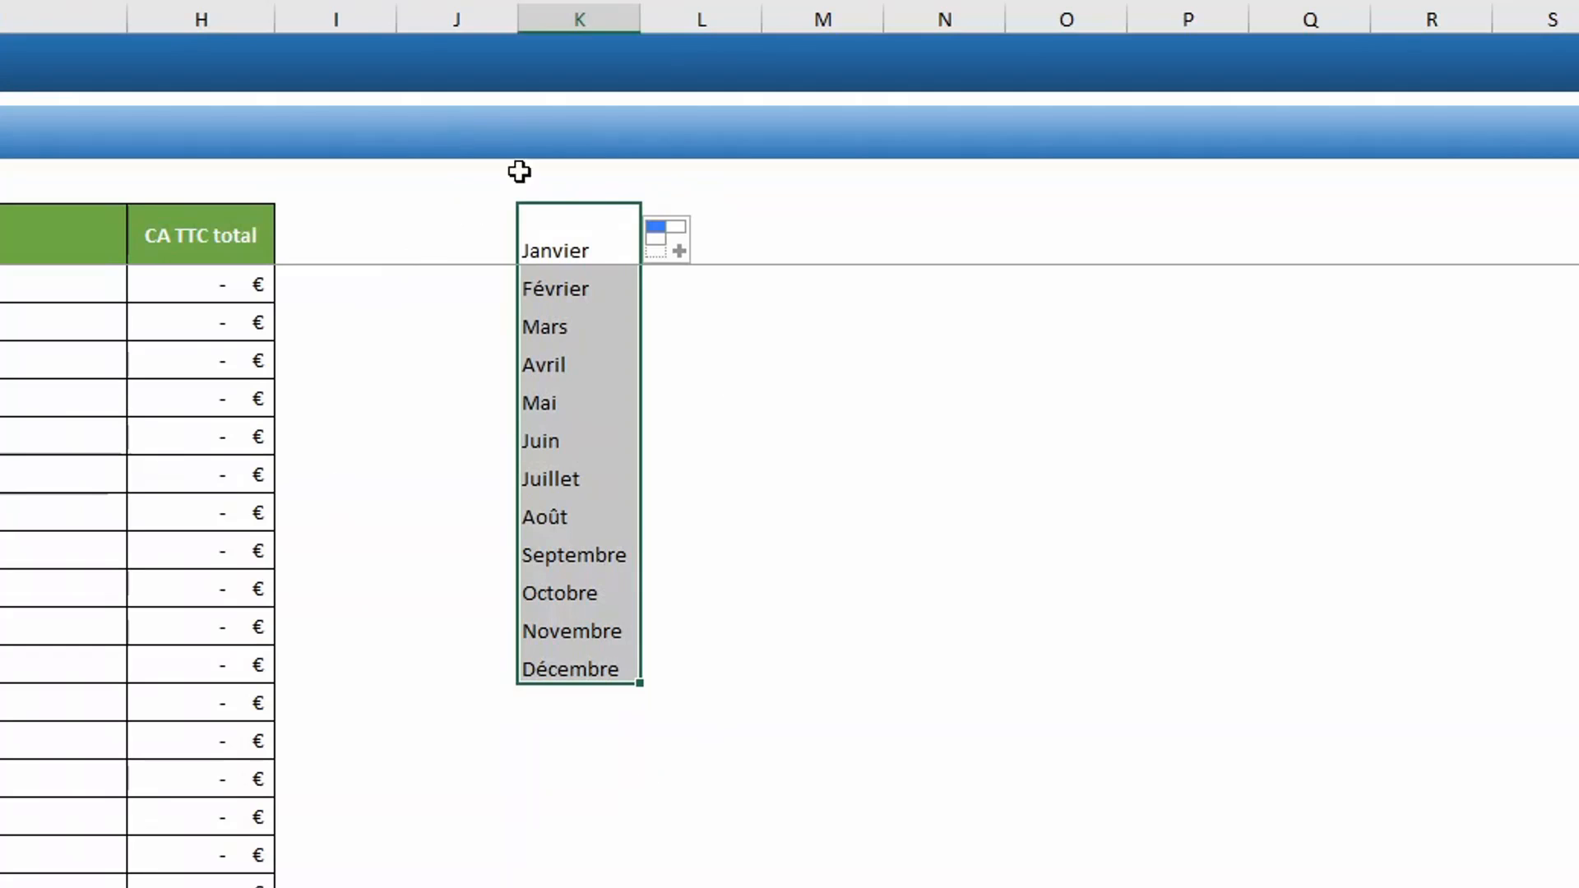
- Enter Lundi in cell M6 and autofill the weekdays down to Dimanche in M12
click(799, 253)
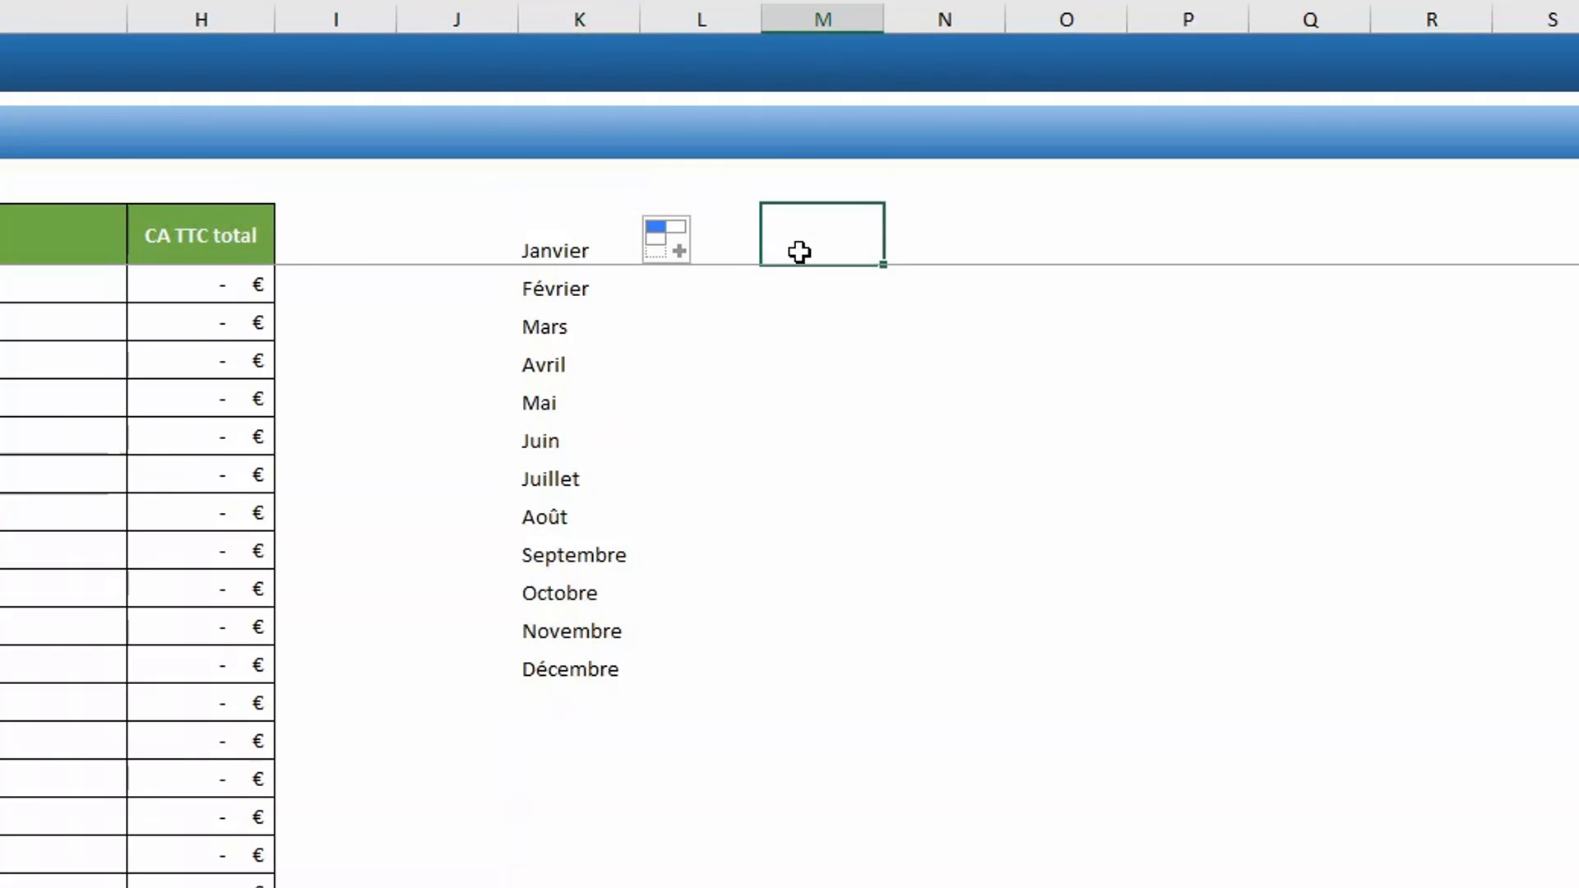
text(Lundi)
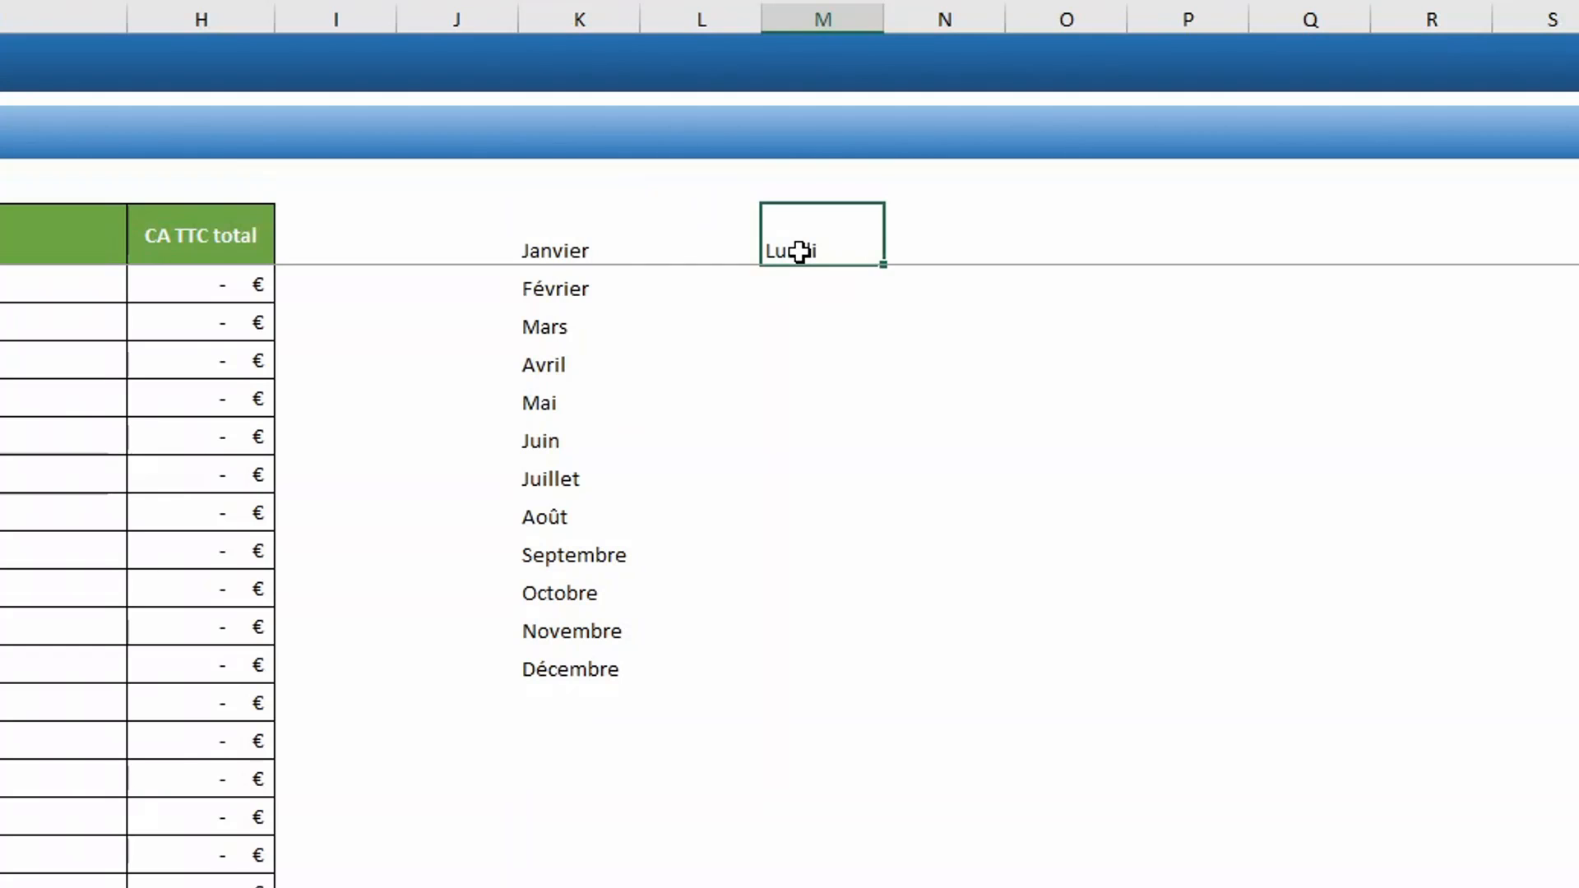
key(Return)
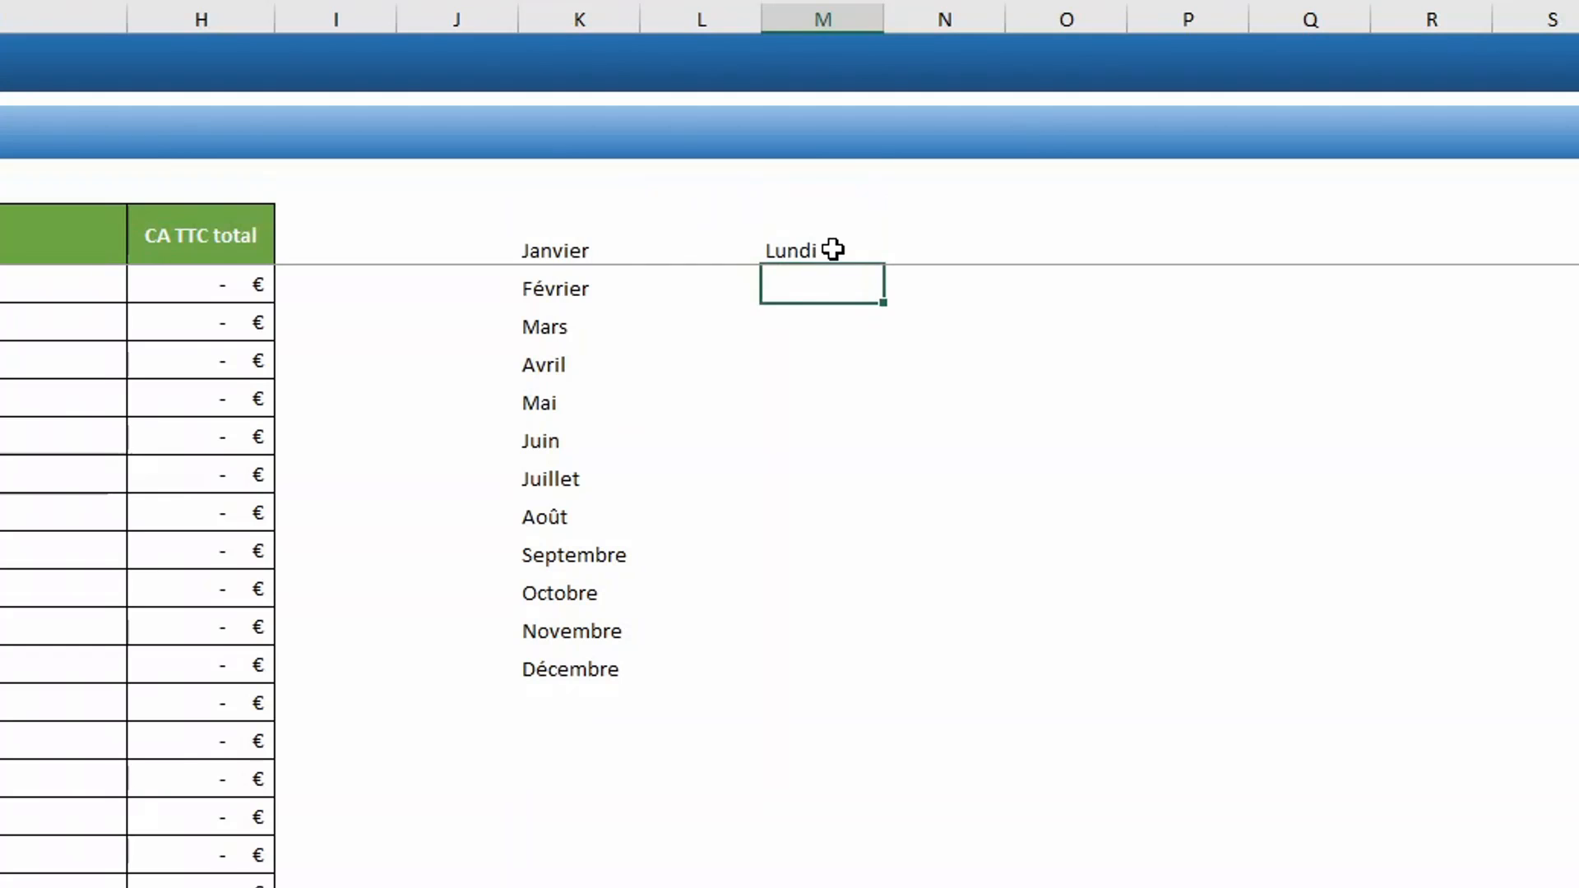
click(831, 246)
drag(884, 269, 876, 477)
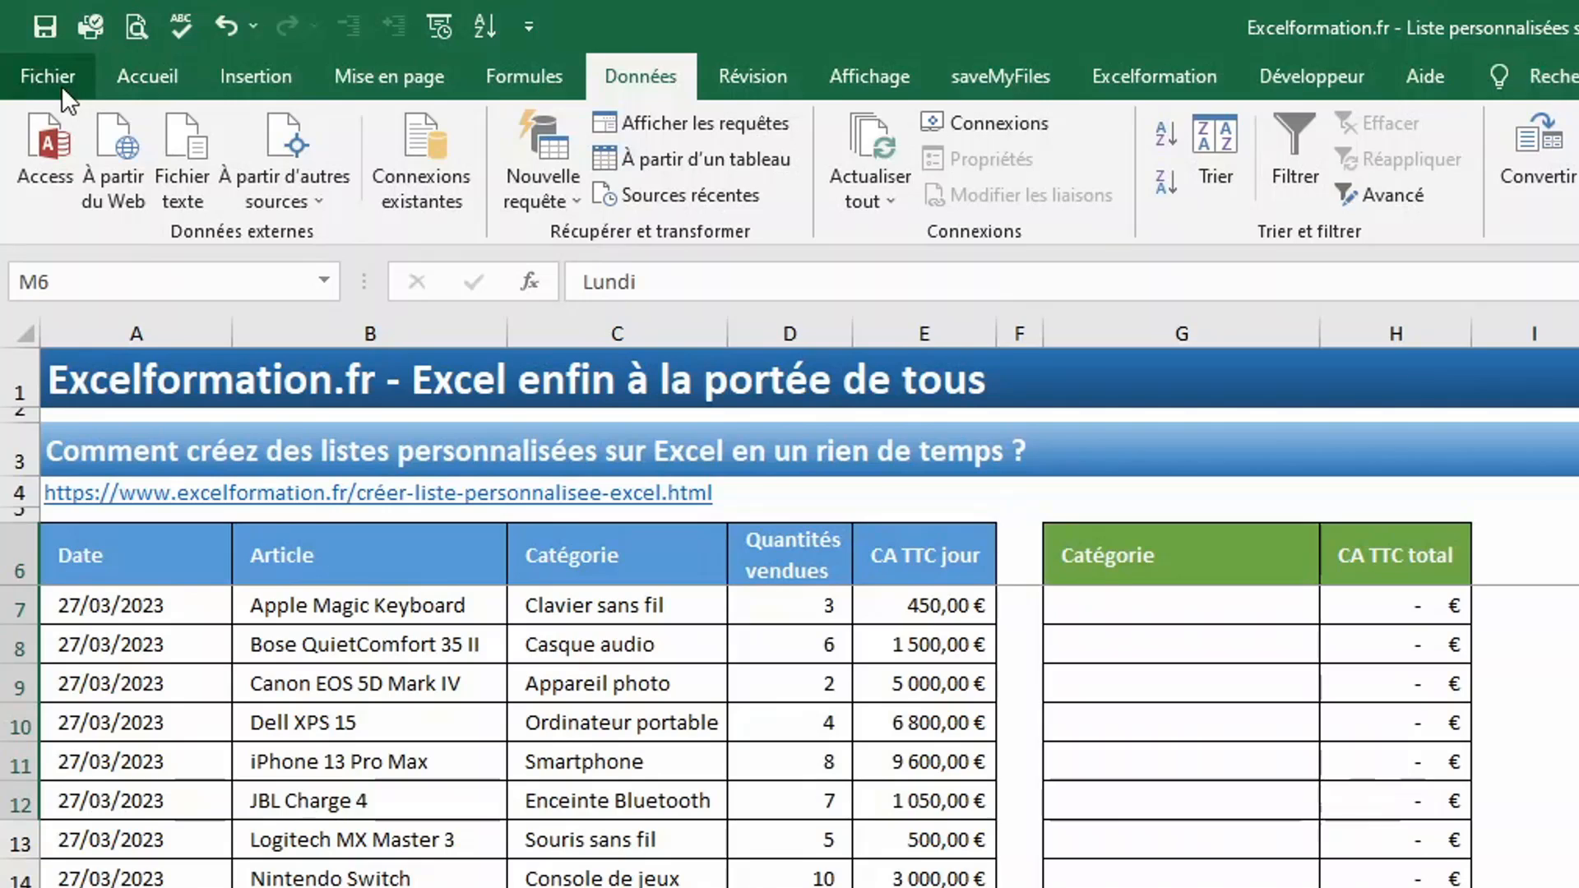
- Open the custom lists editor from the General section of Excel's advanced options
click(58, 84)
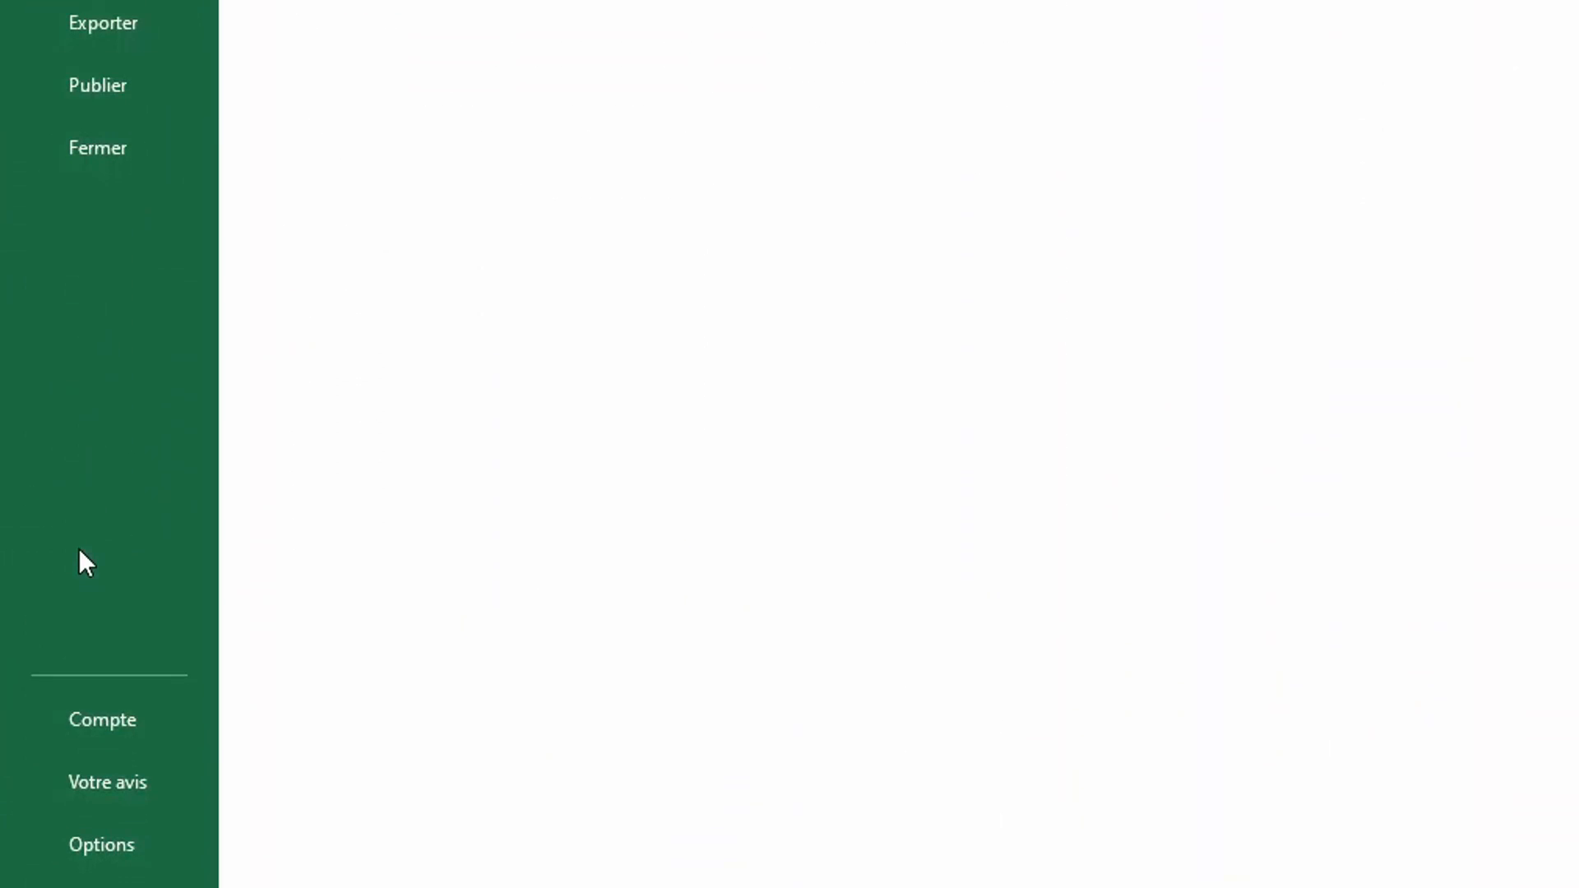
click(95, 844)
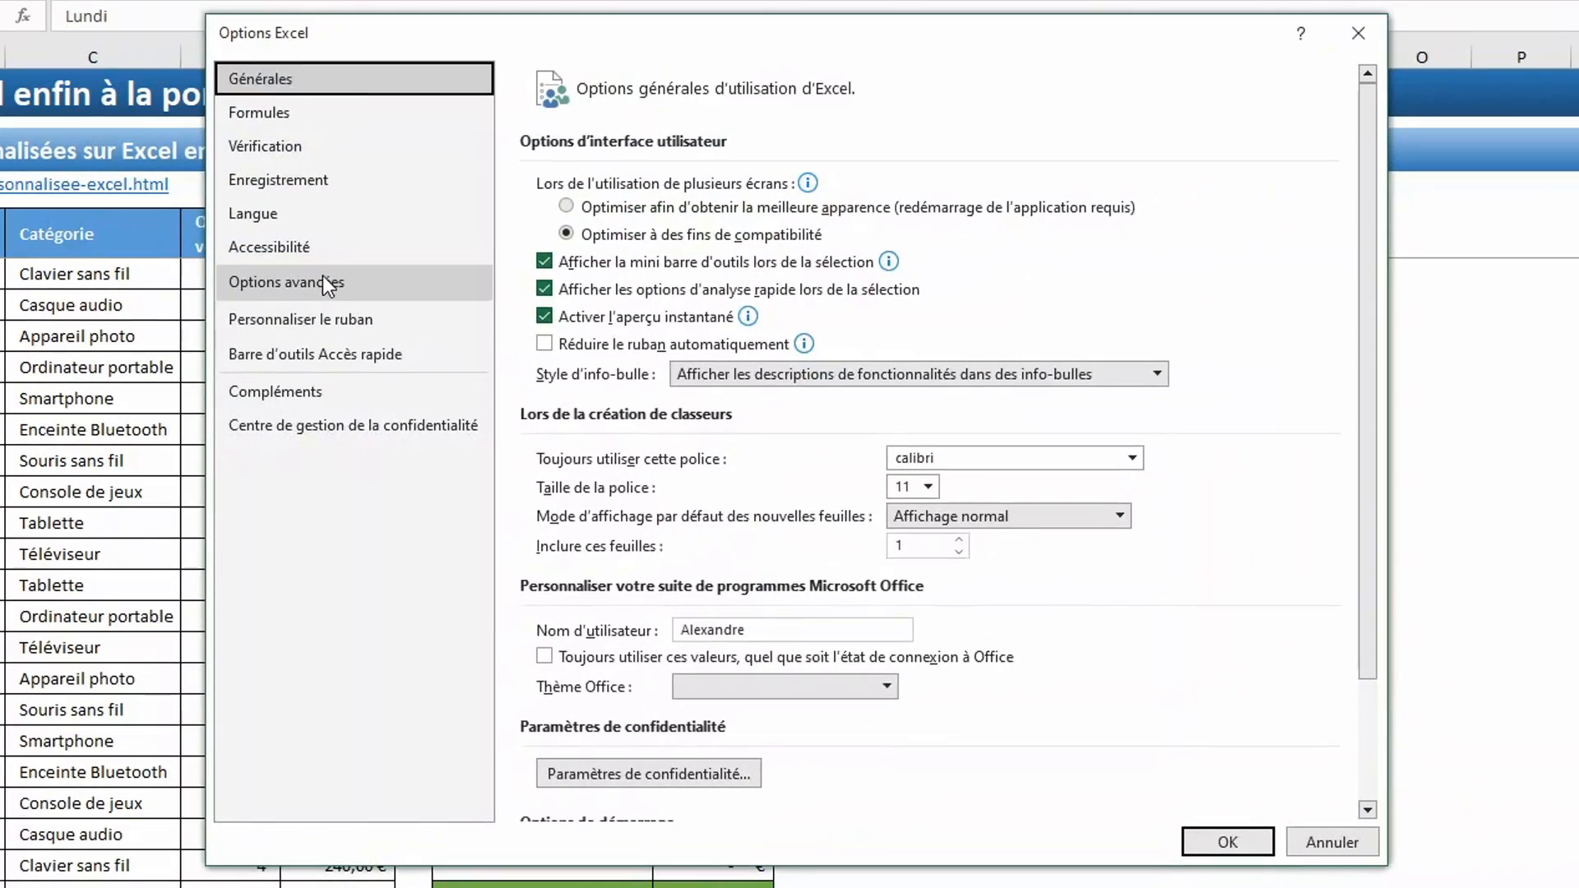
click(323, 281)
scroll(929, 575, down, 15)
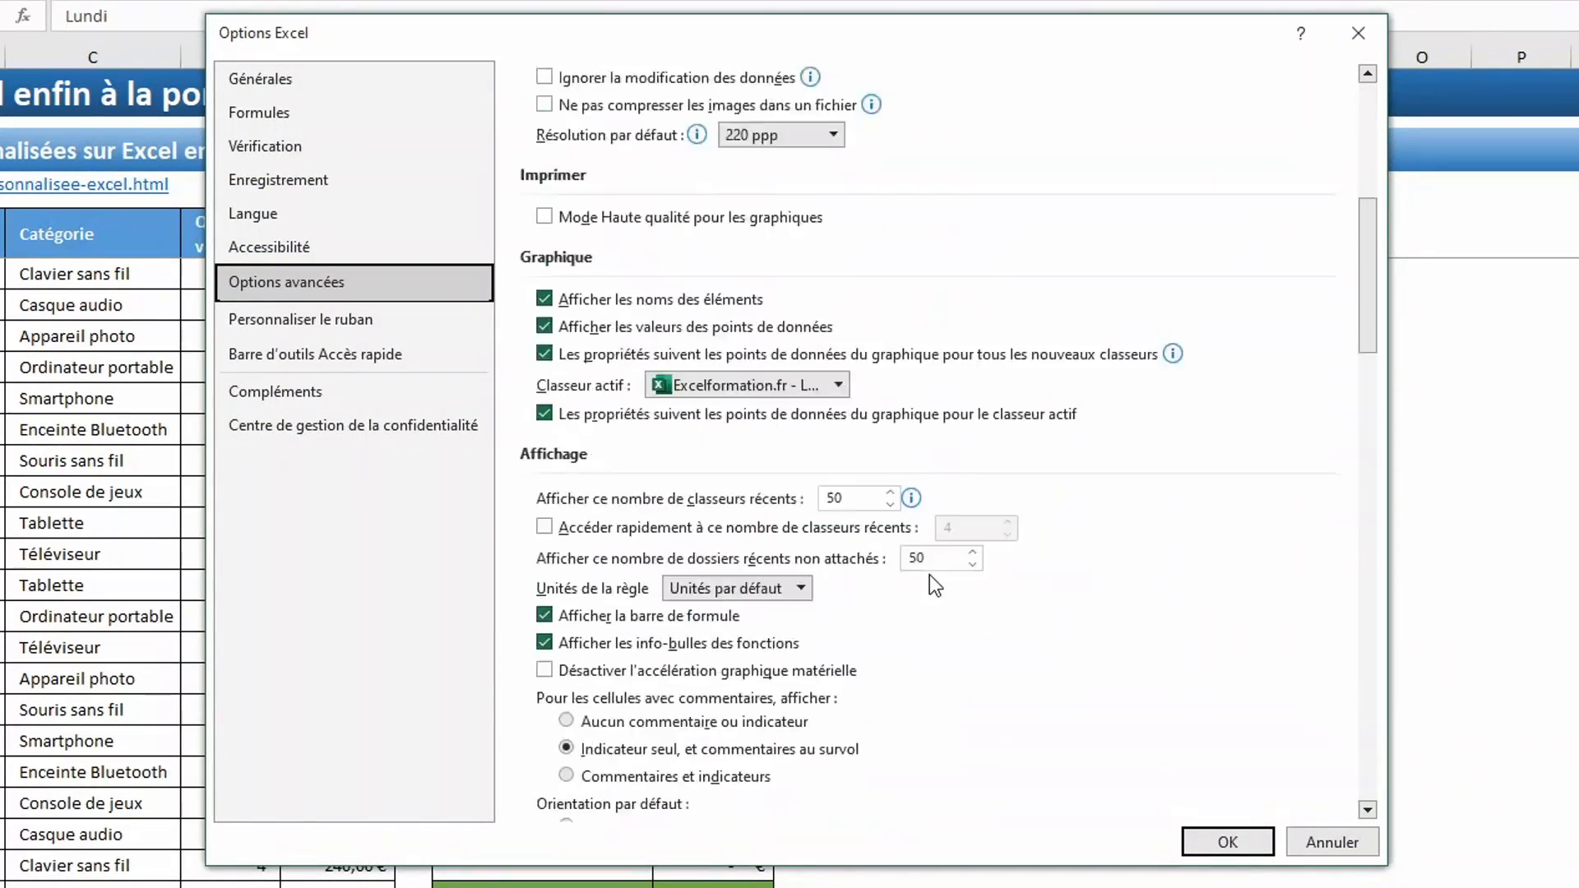
scroll(929, 575, down, 6)
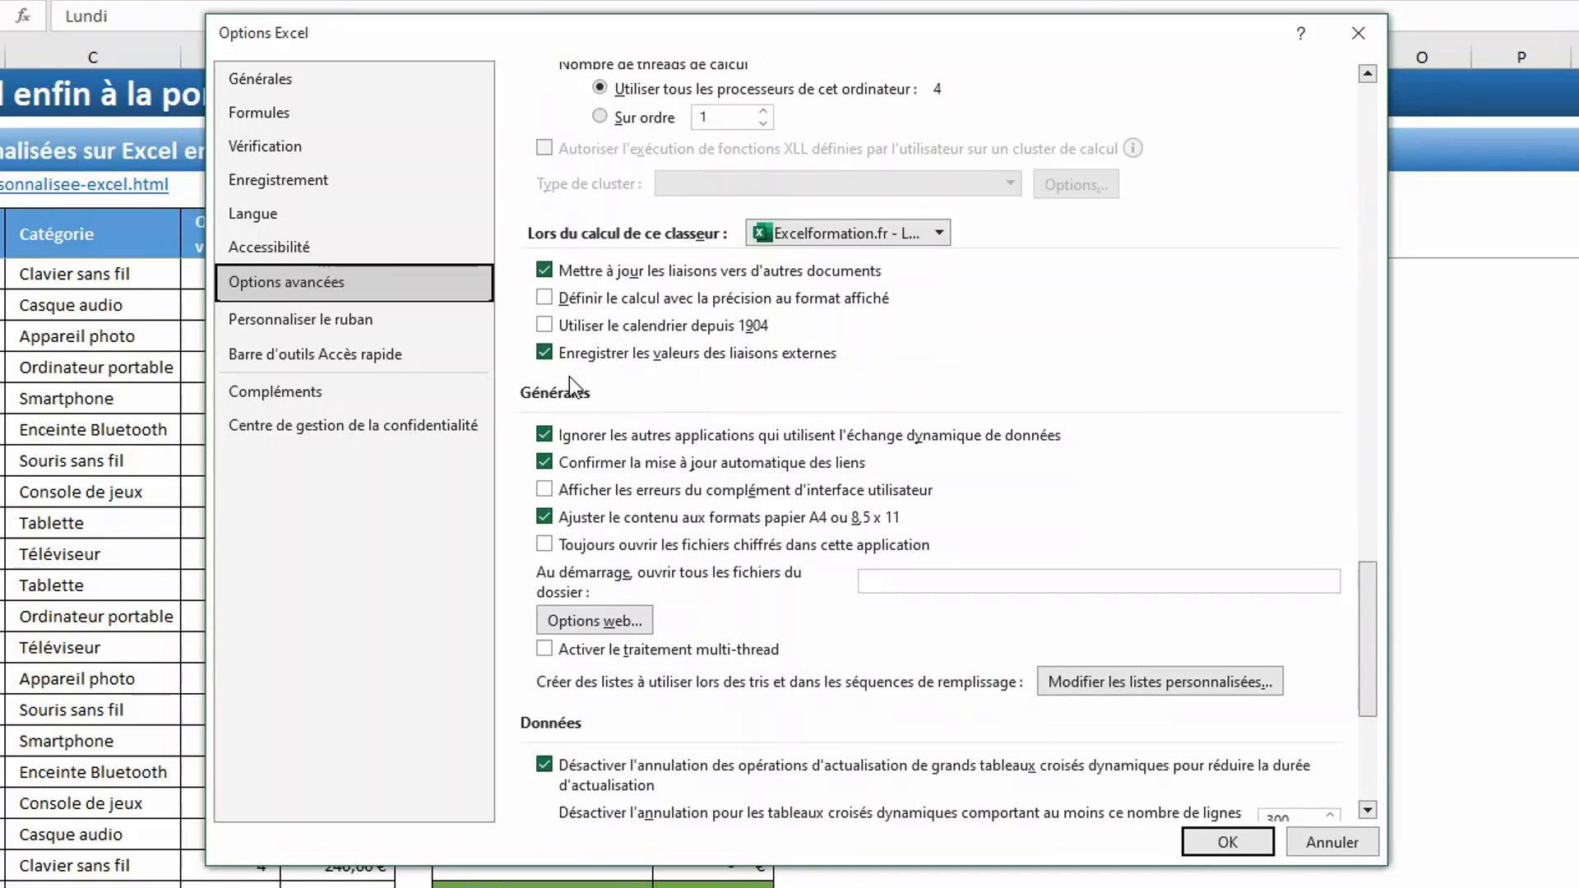
click(1084, 687)
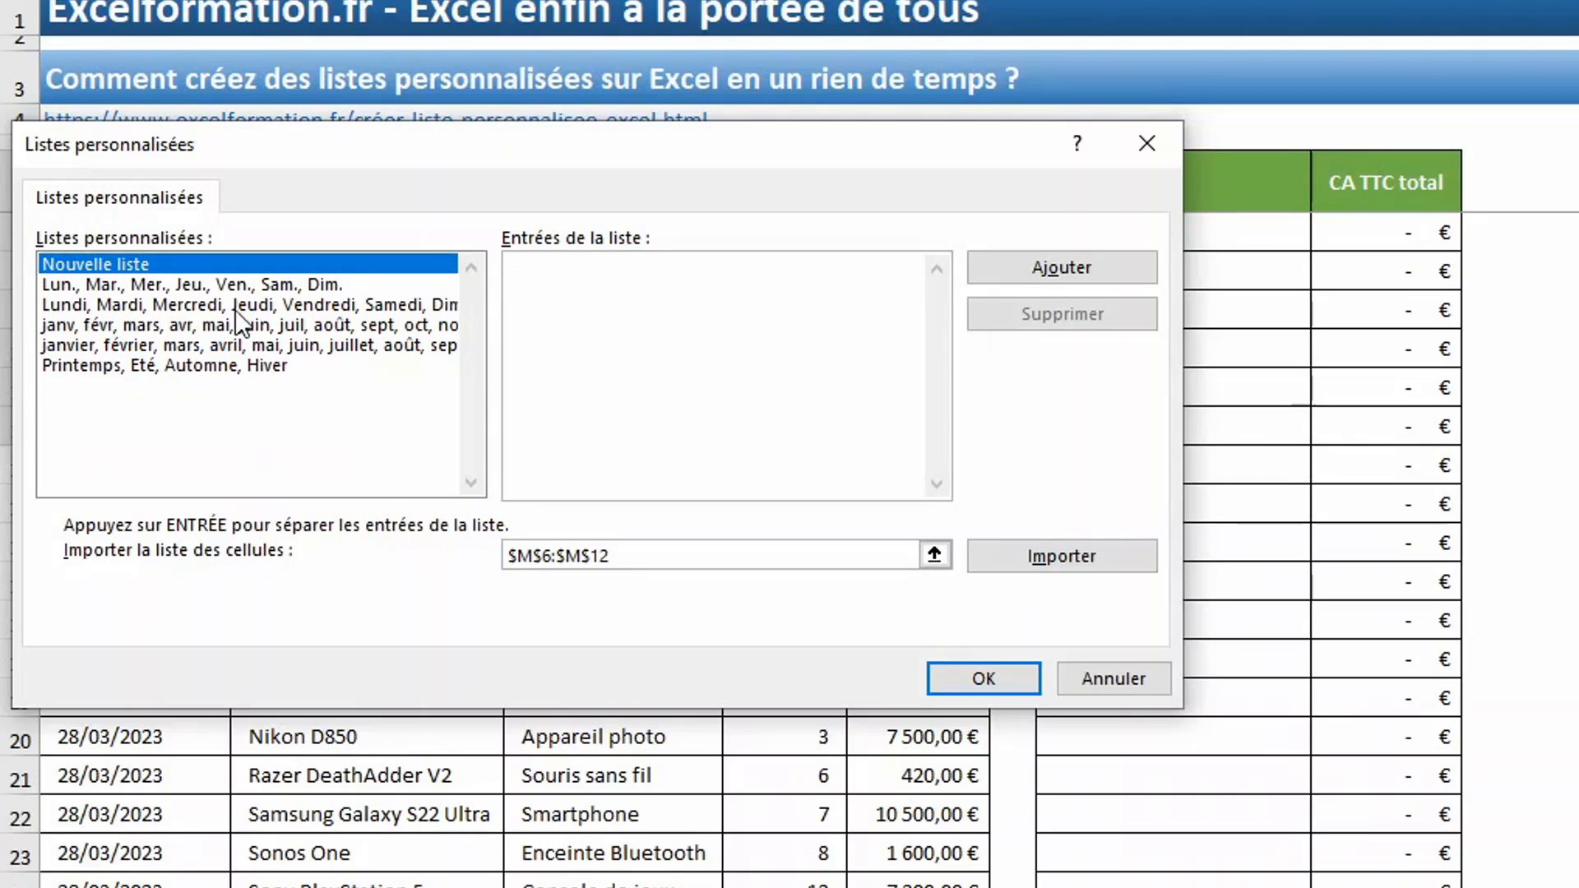
- Examine the entries of the existing weekday, month and season custom lists and check which ones can be edited
click(235, 288)
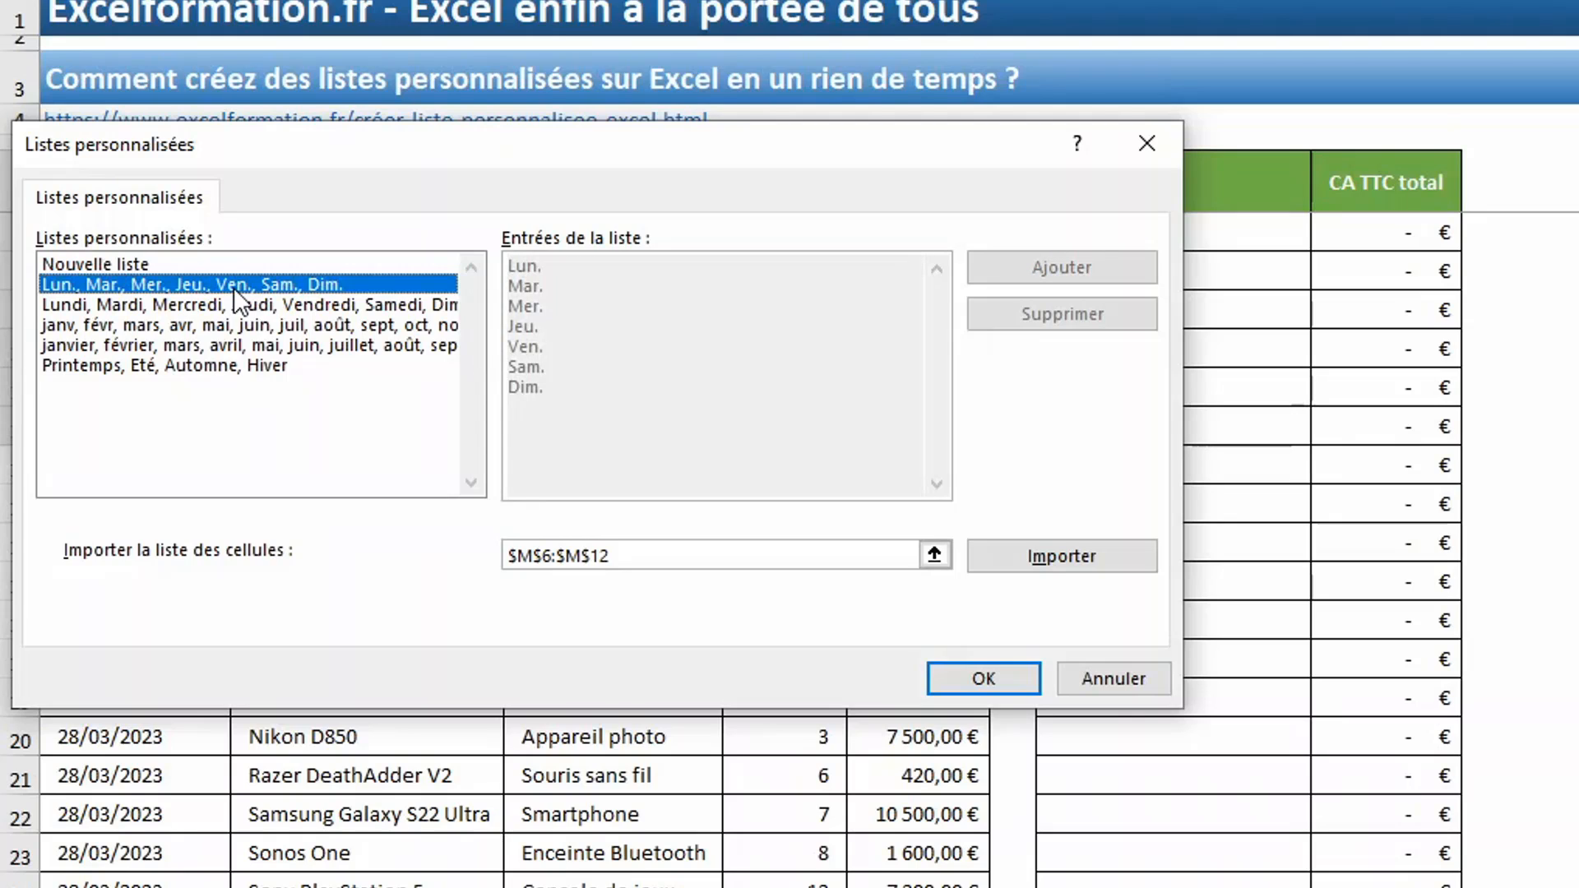
click(321, 304)
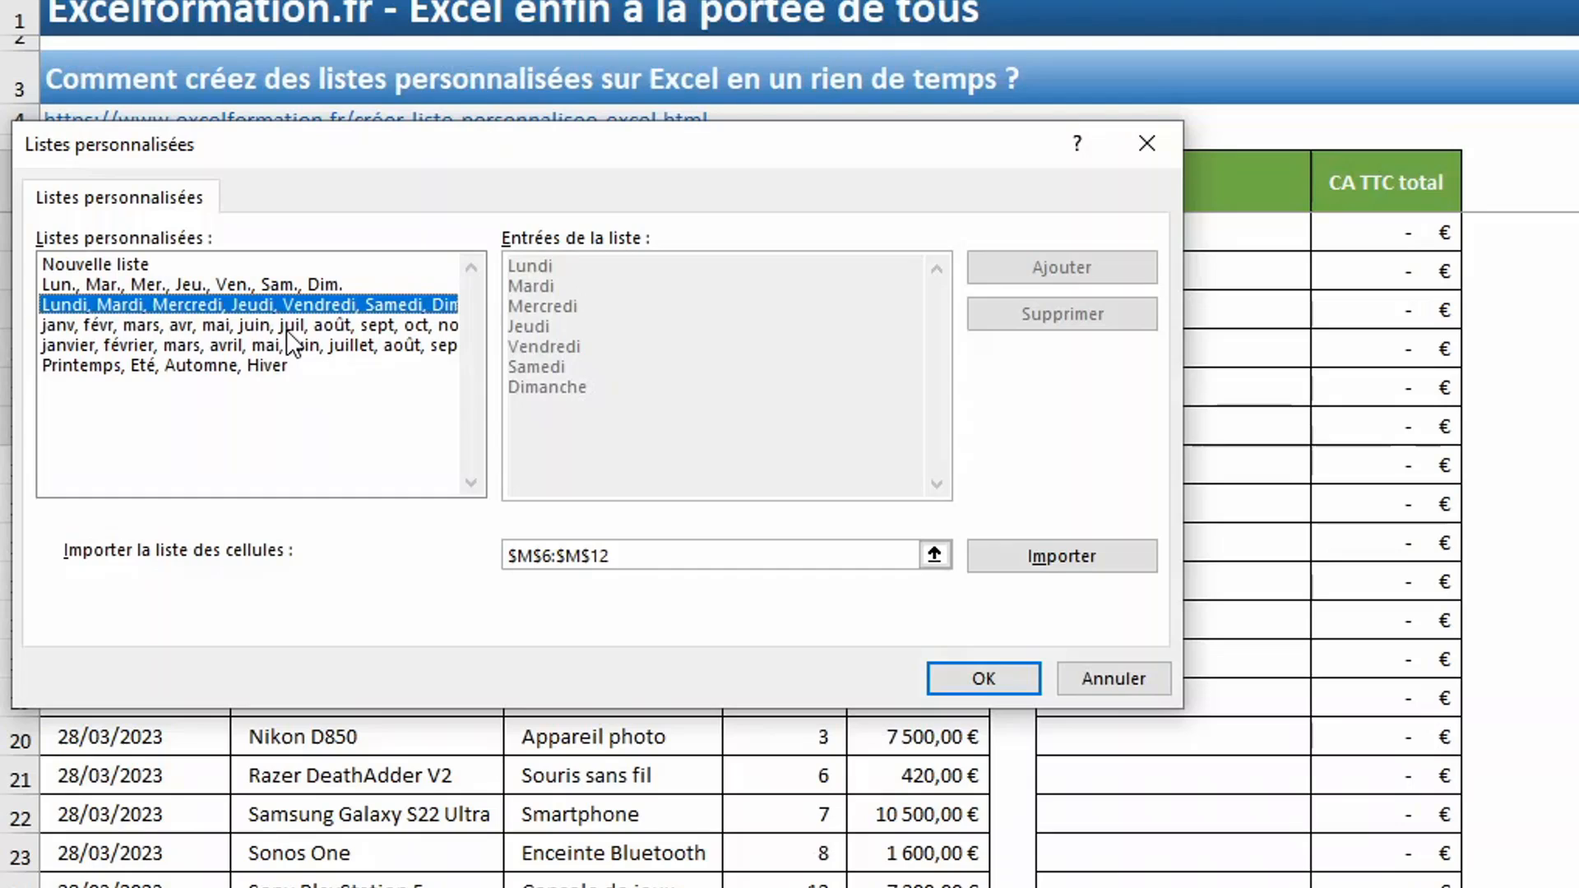
click(290, 327)
click(251, 349)
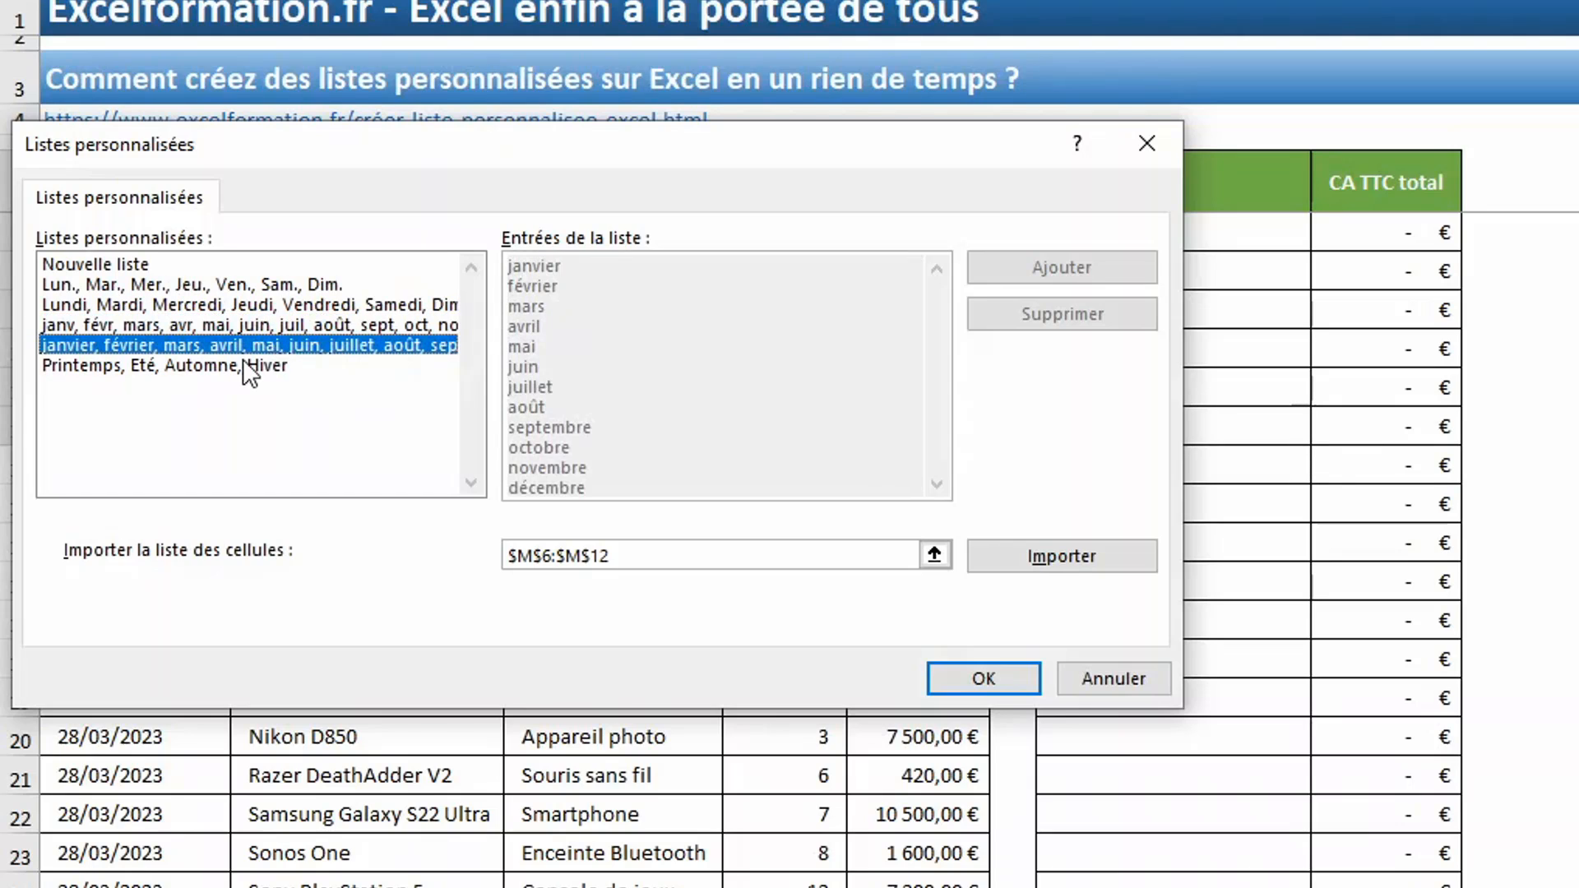
click(244, 365)
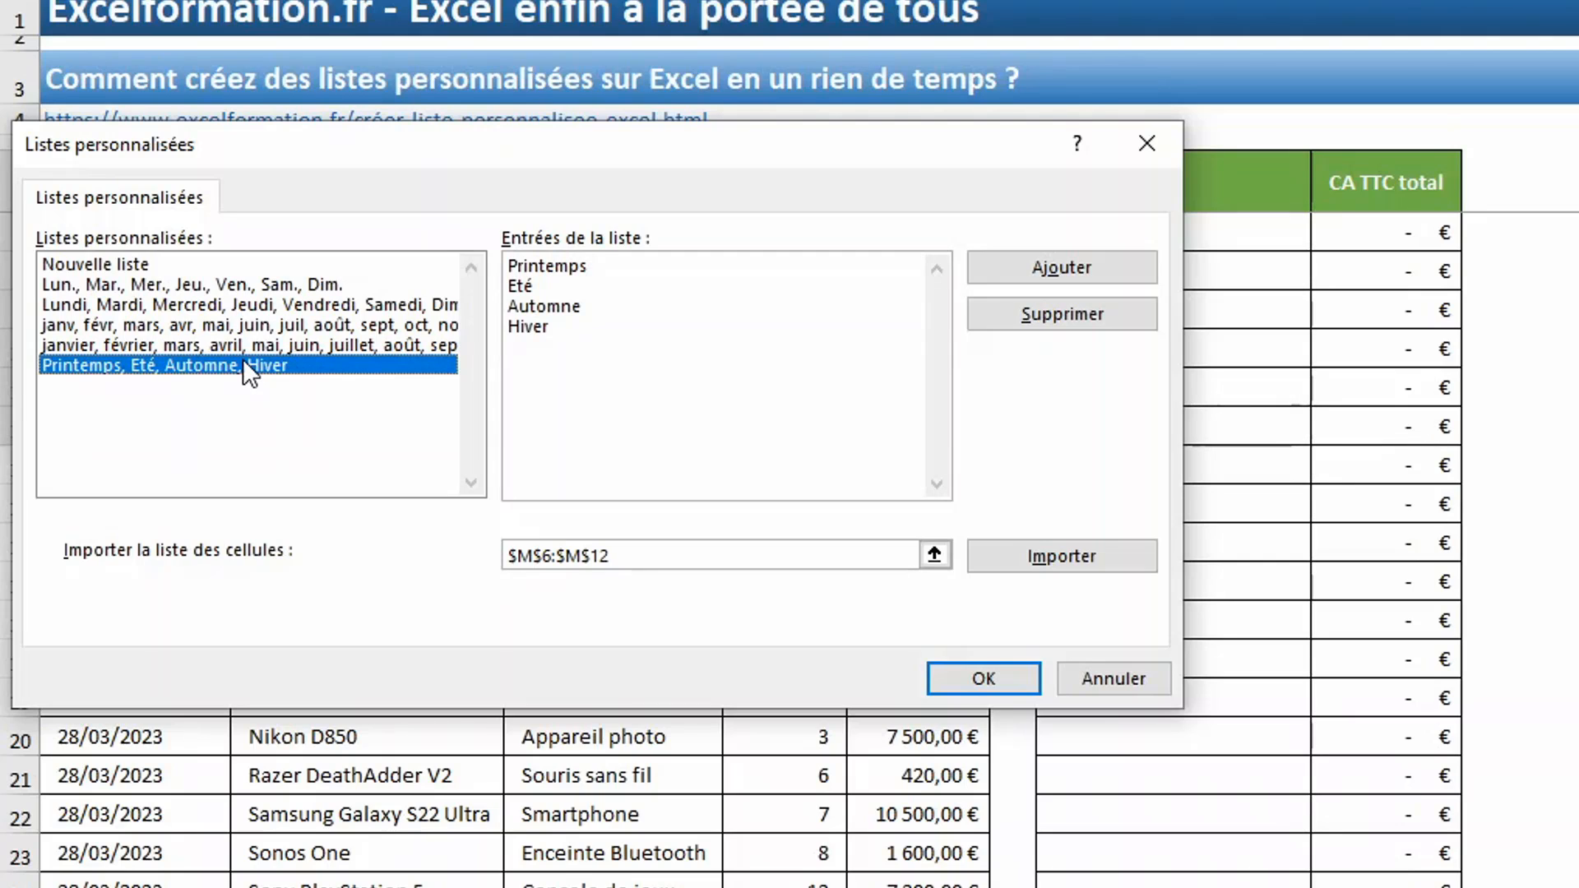
click(248, 344)
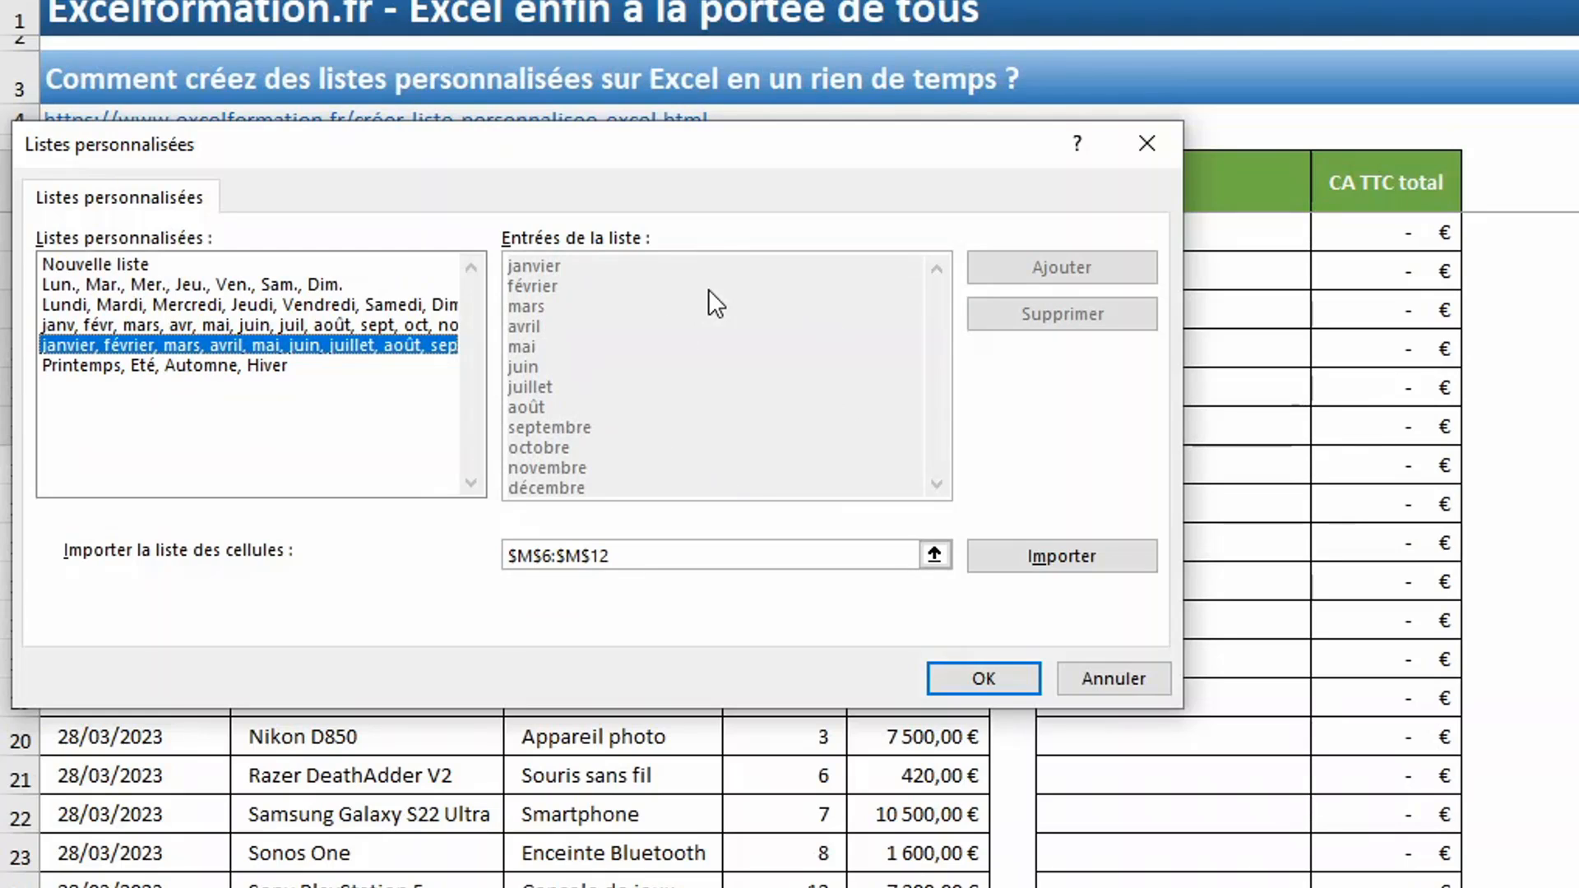
click(232, 366)
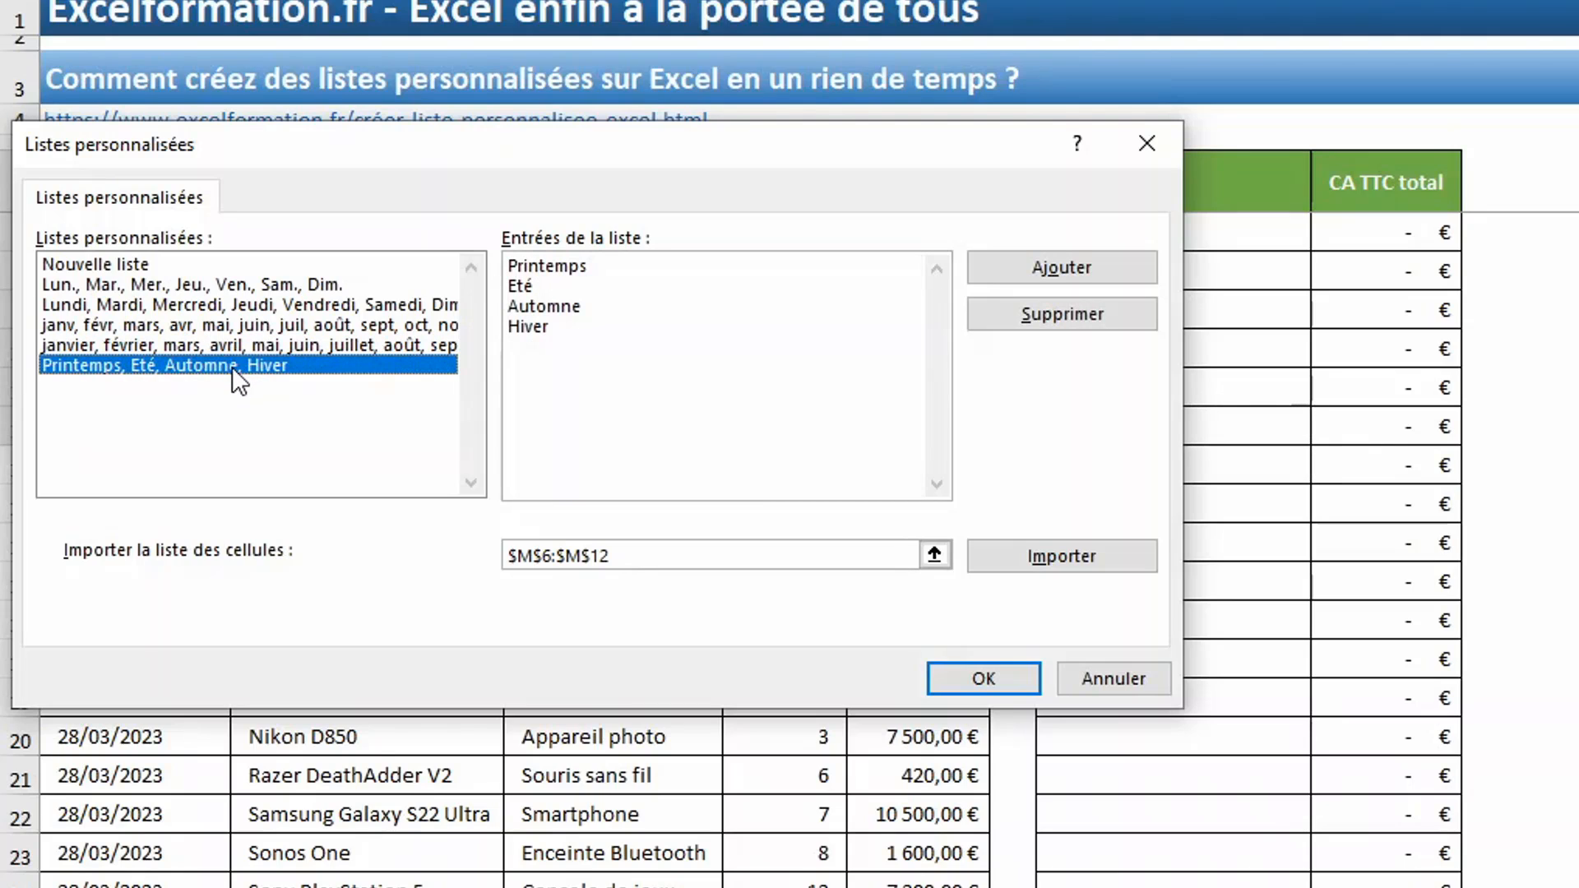
click(577, 282)
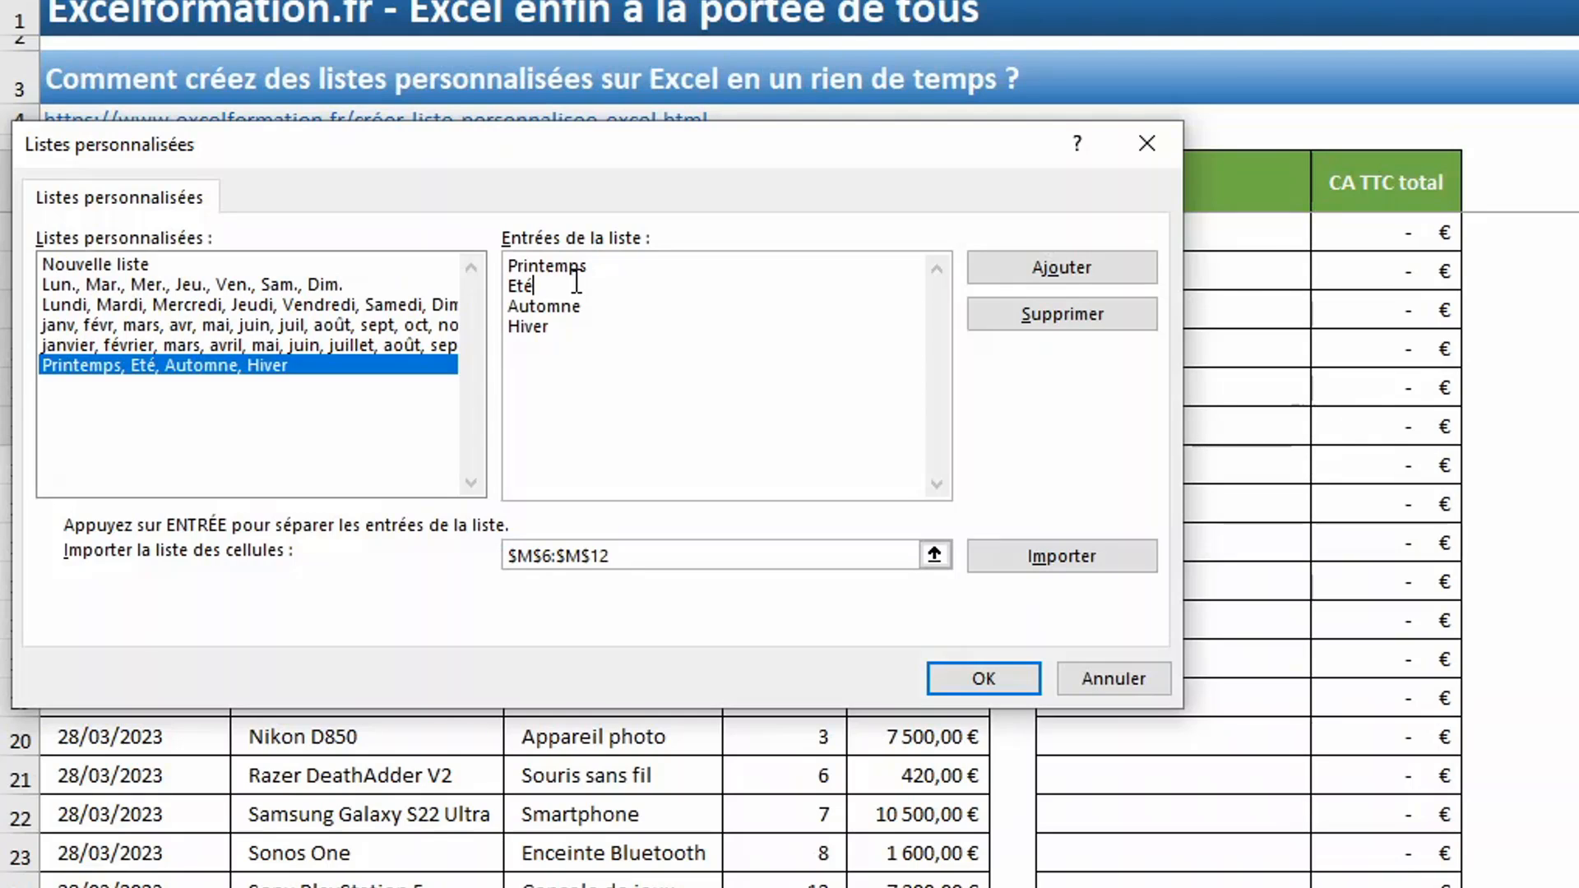
- Start a new custom list with the entries Smartphone and Tablette on separate lines, testing a leading space before an entry
click(122, 265)
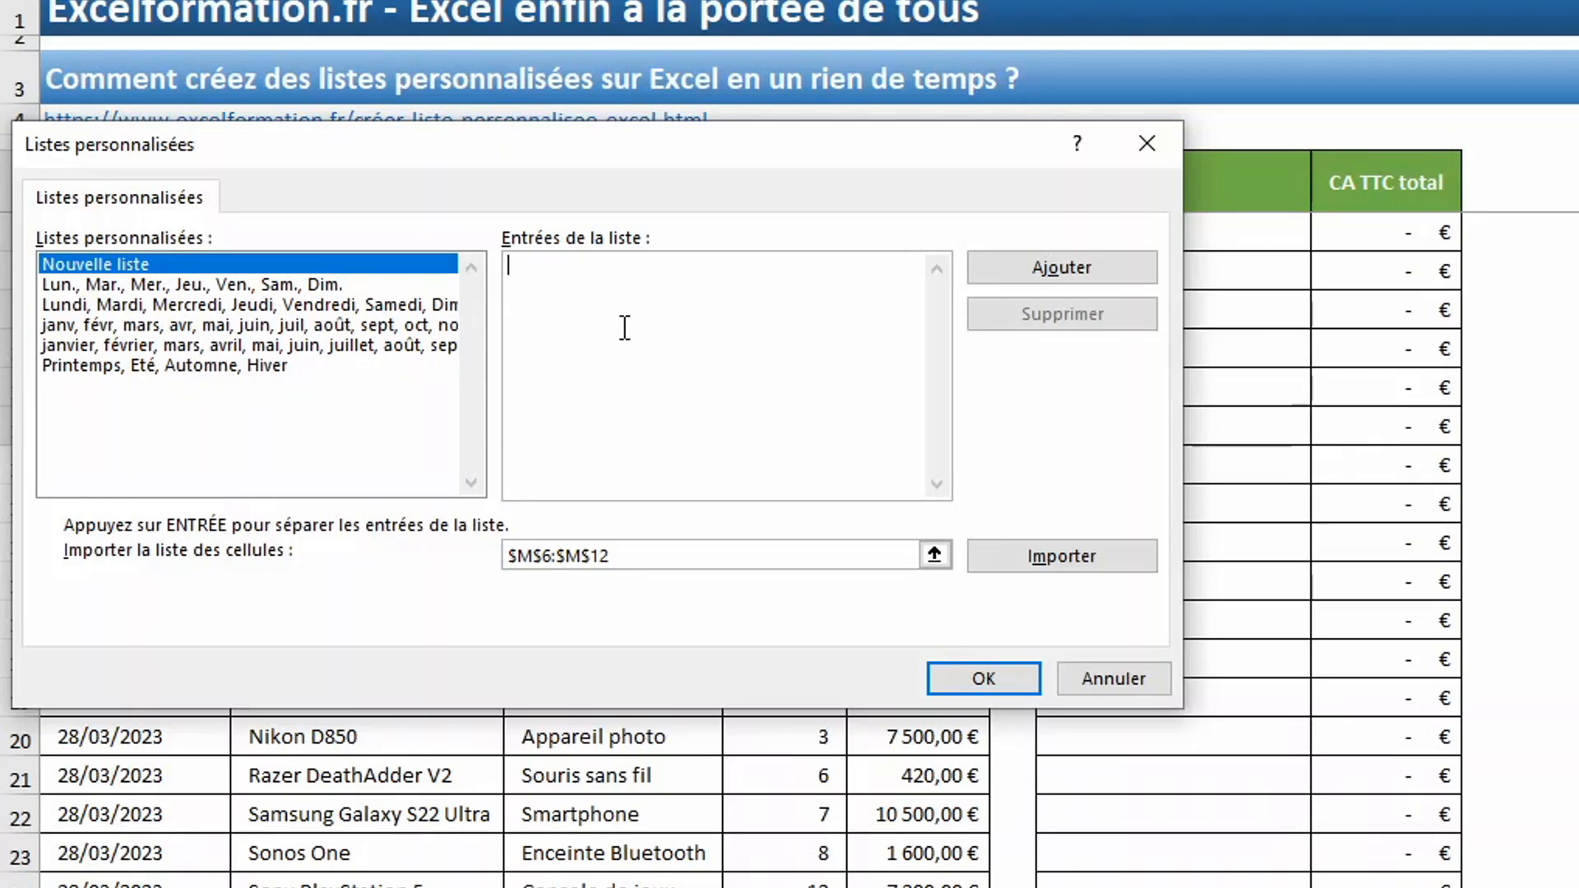
text(Smartph)
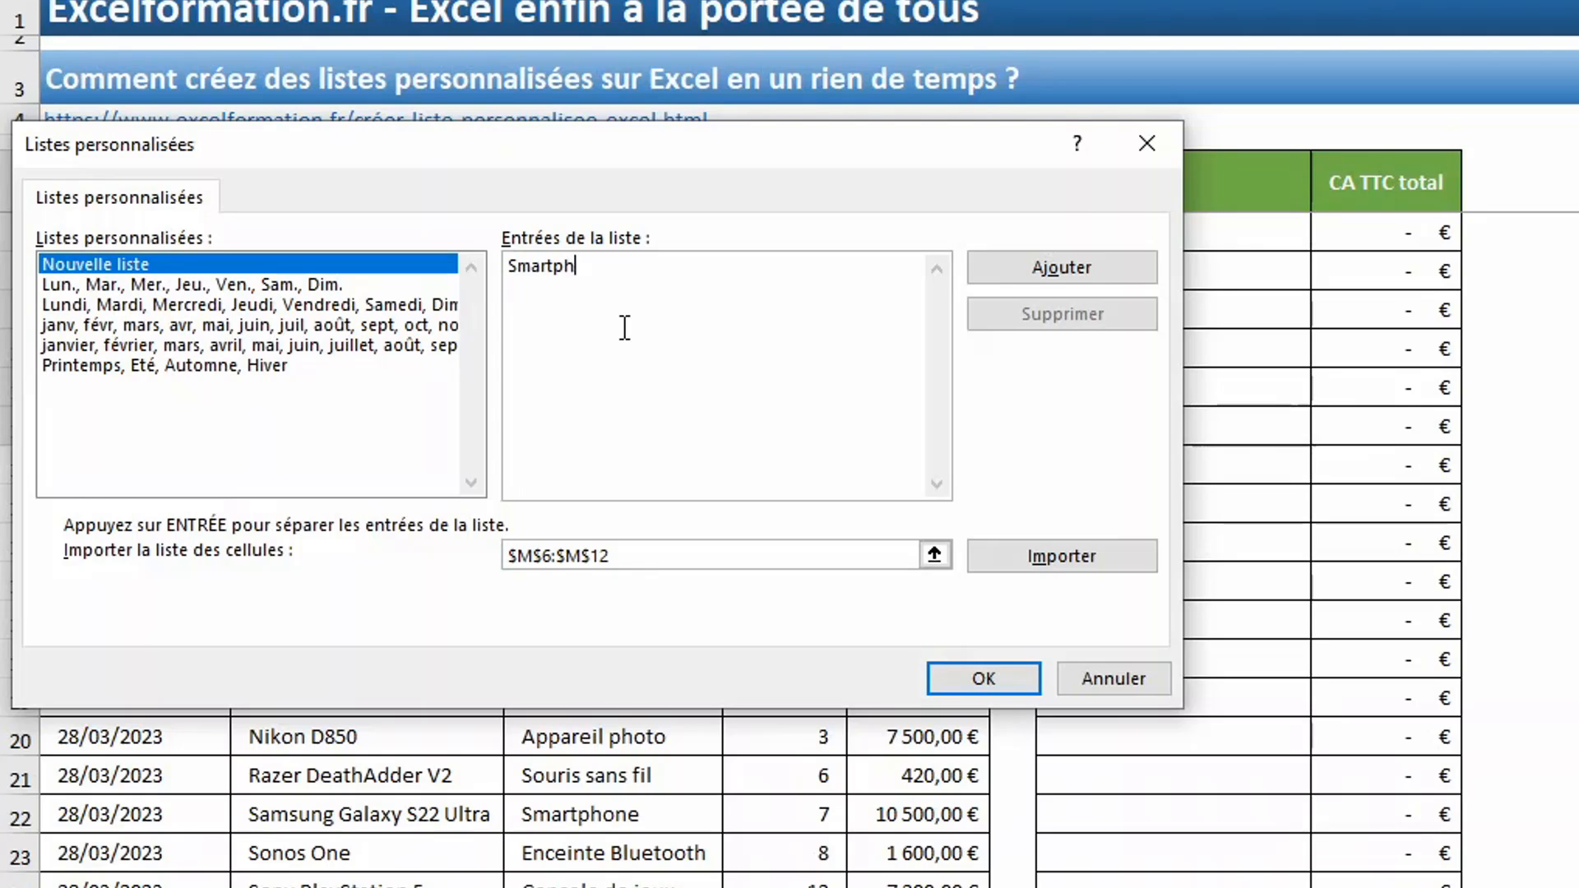
text(one)
key(Return)
text(Tablette)
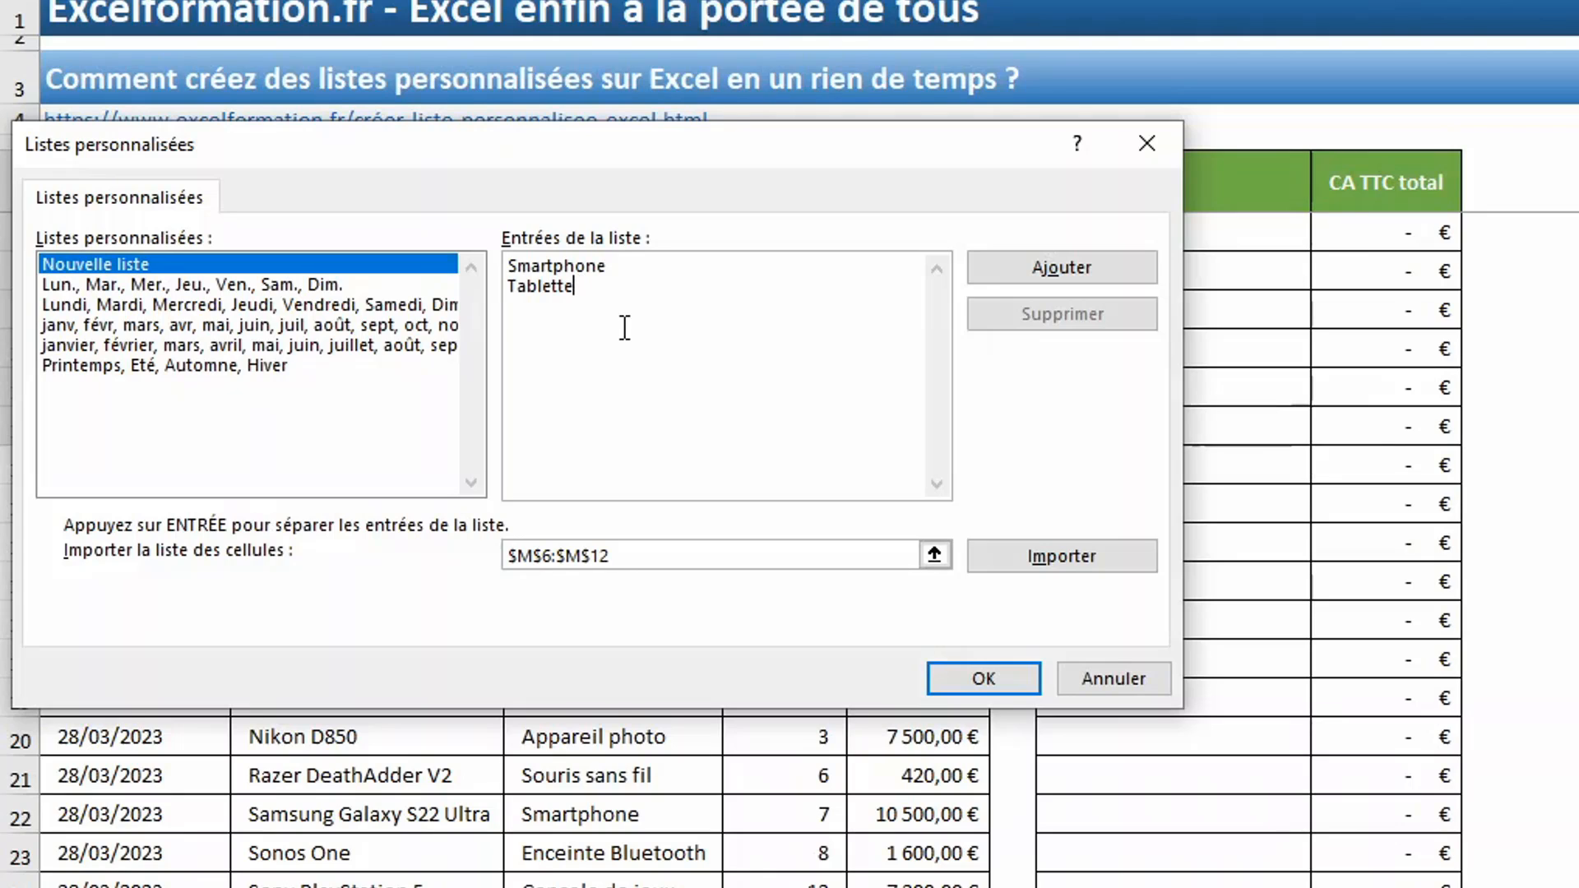
key(Up)
key(Home)
key(Right)
key(Right)
key(BackSpace)
key(Down)
key(Home)
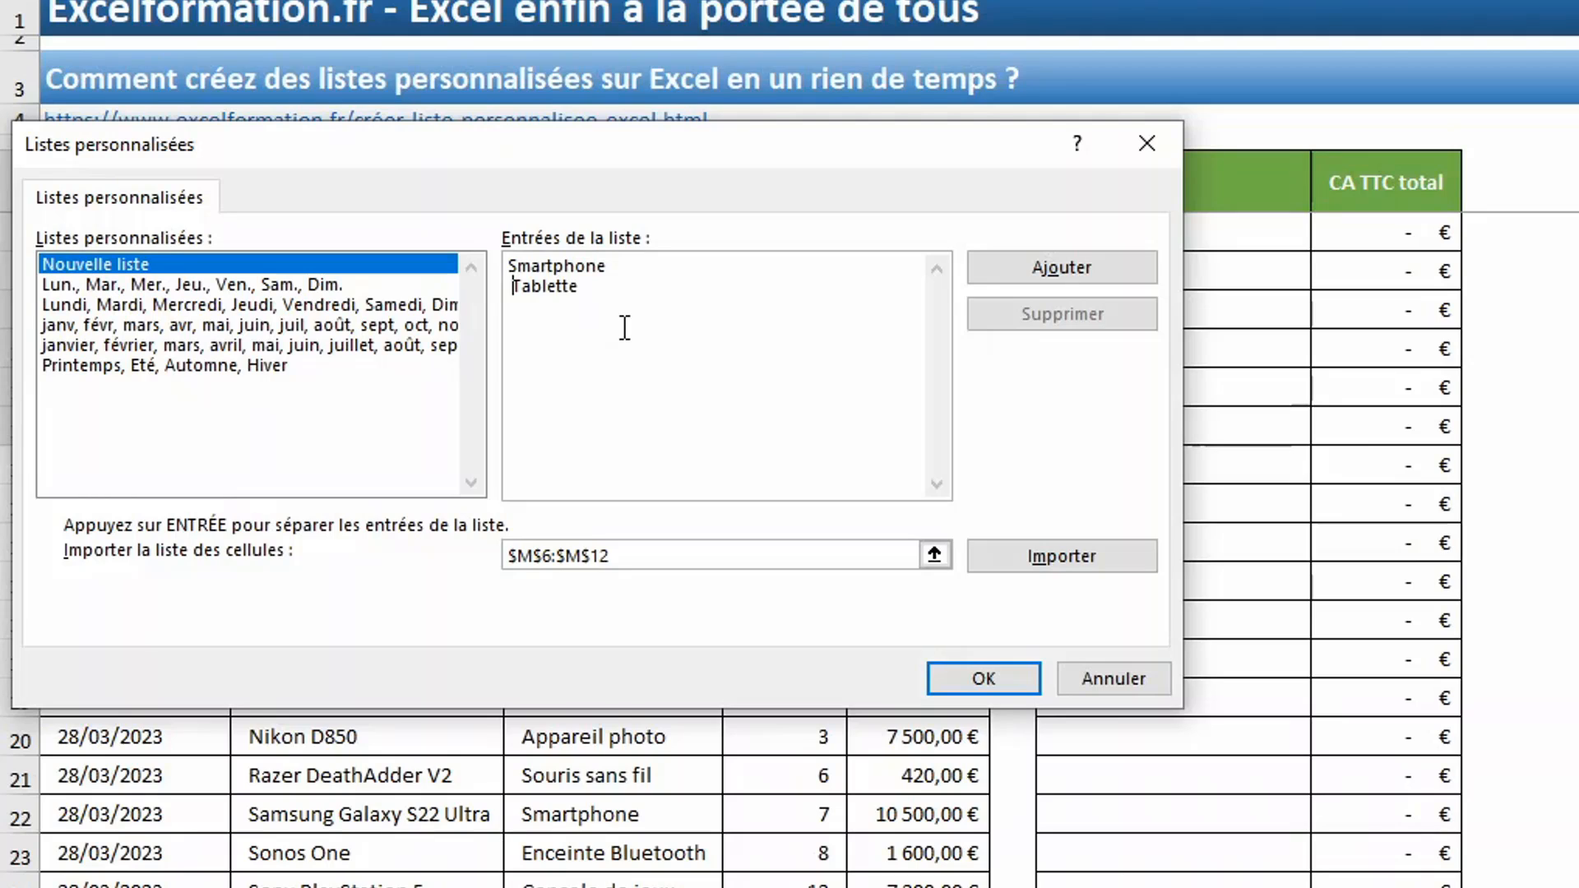
- Import the categories in cells A3:A22 of the Liste sheet as a custom list and confirm the Excel options
click(934, 555)
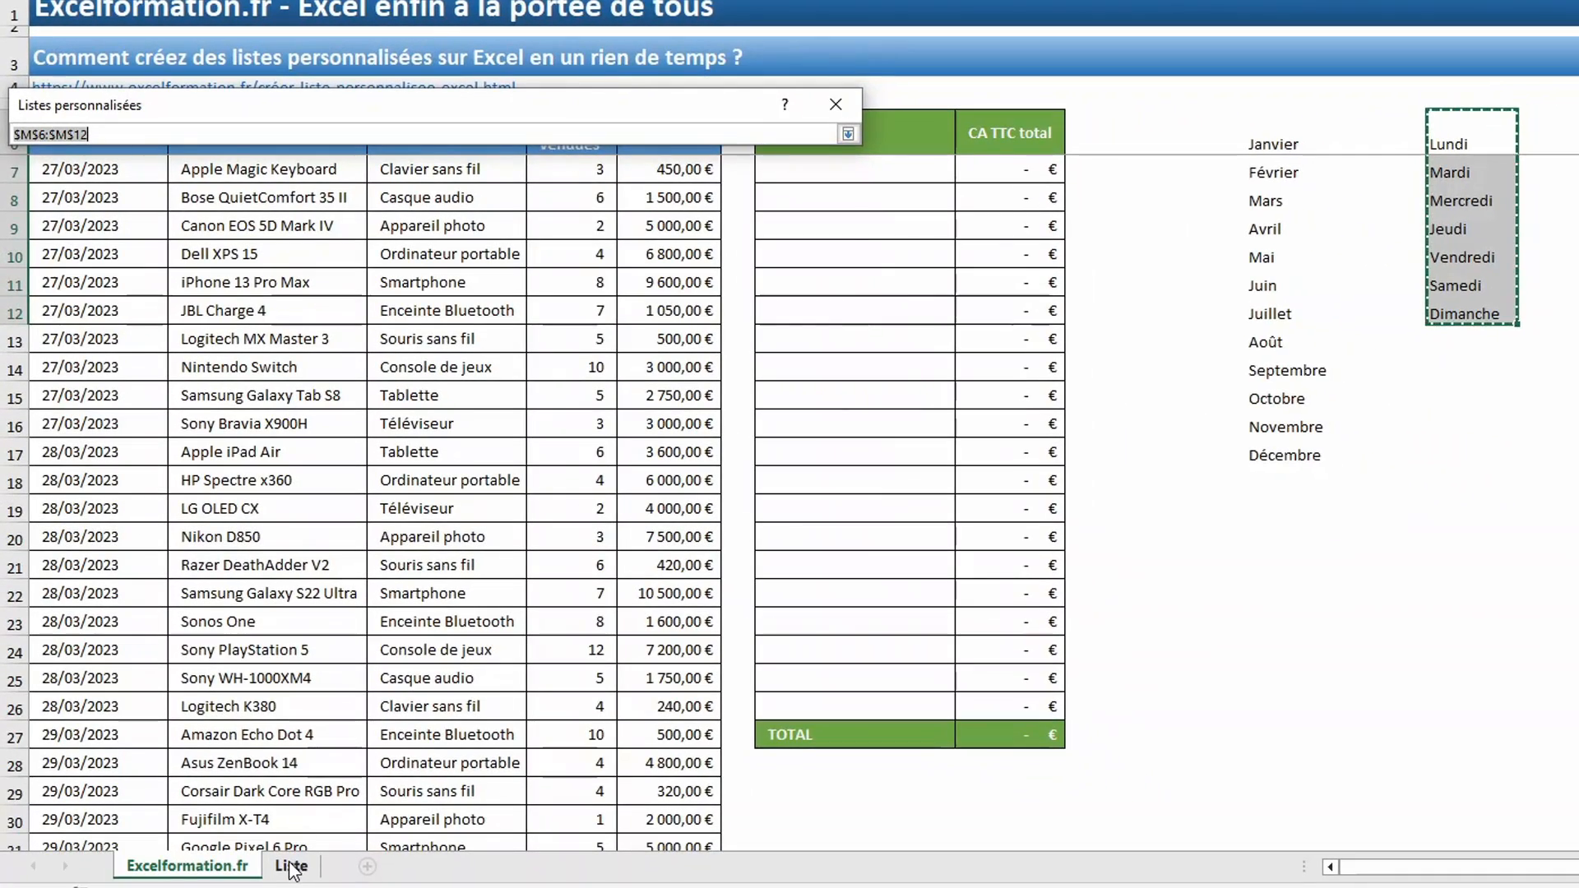
click(292, 866)
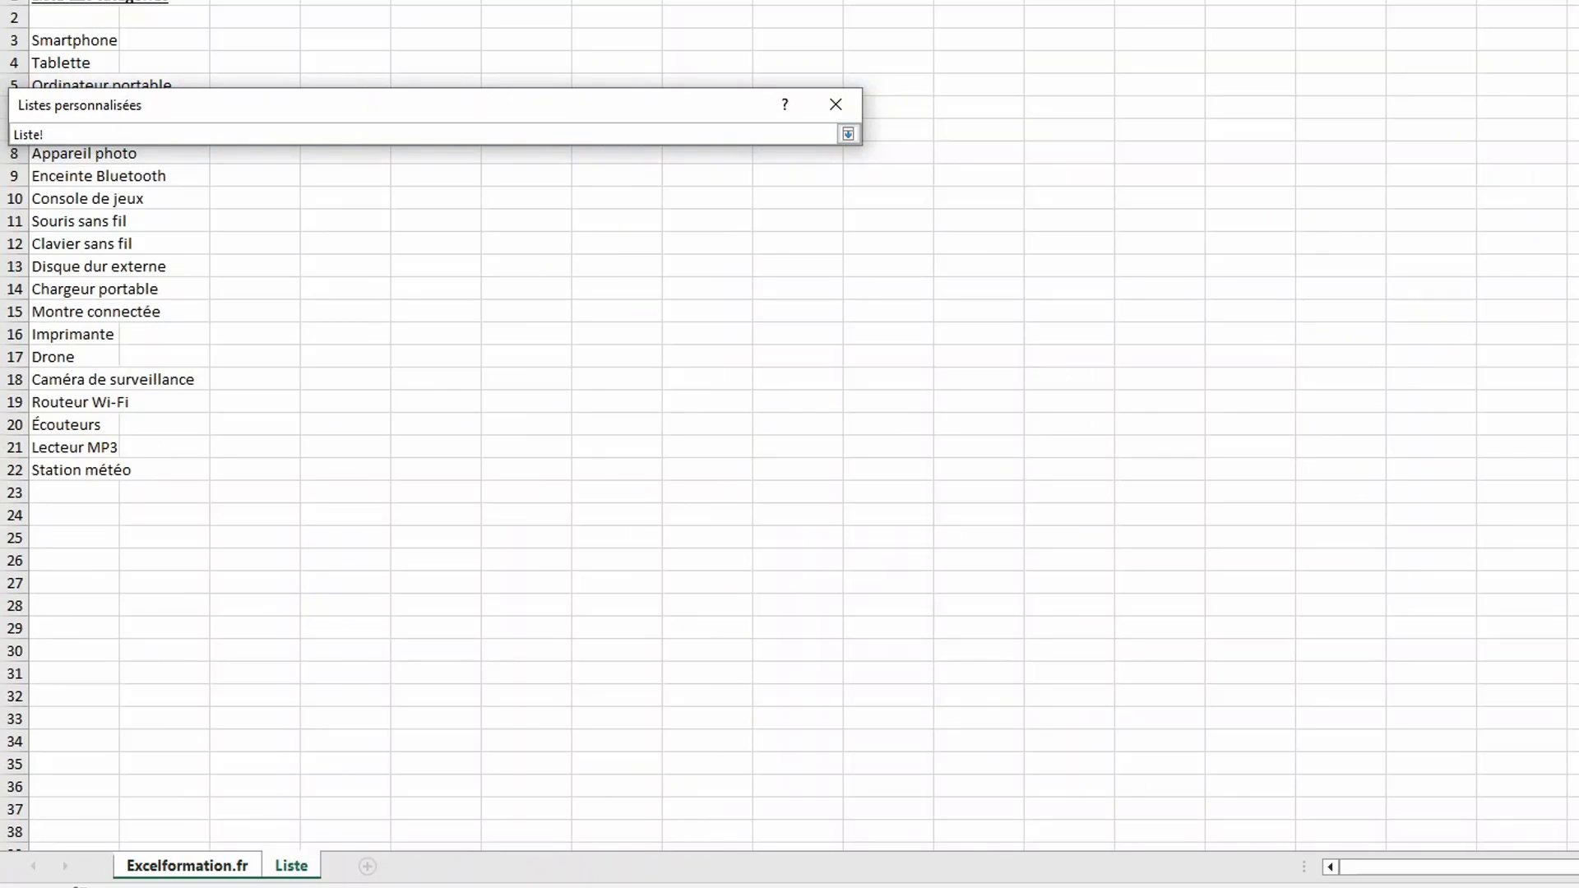
click(58, 38)
drag(58, 38, 60, 465)
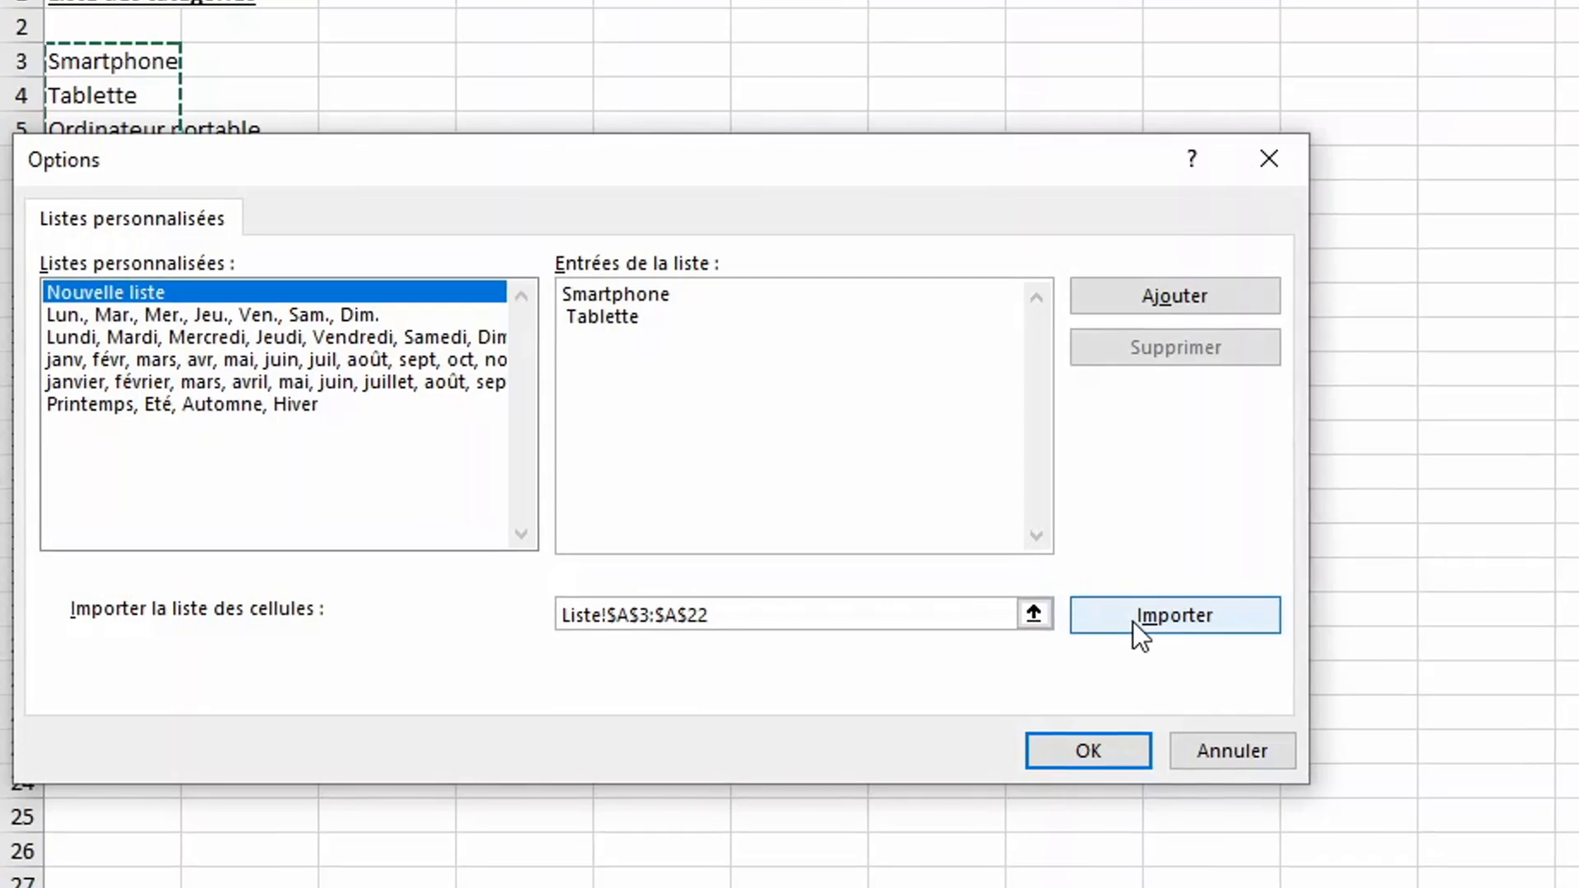
click(1136, 623)
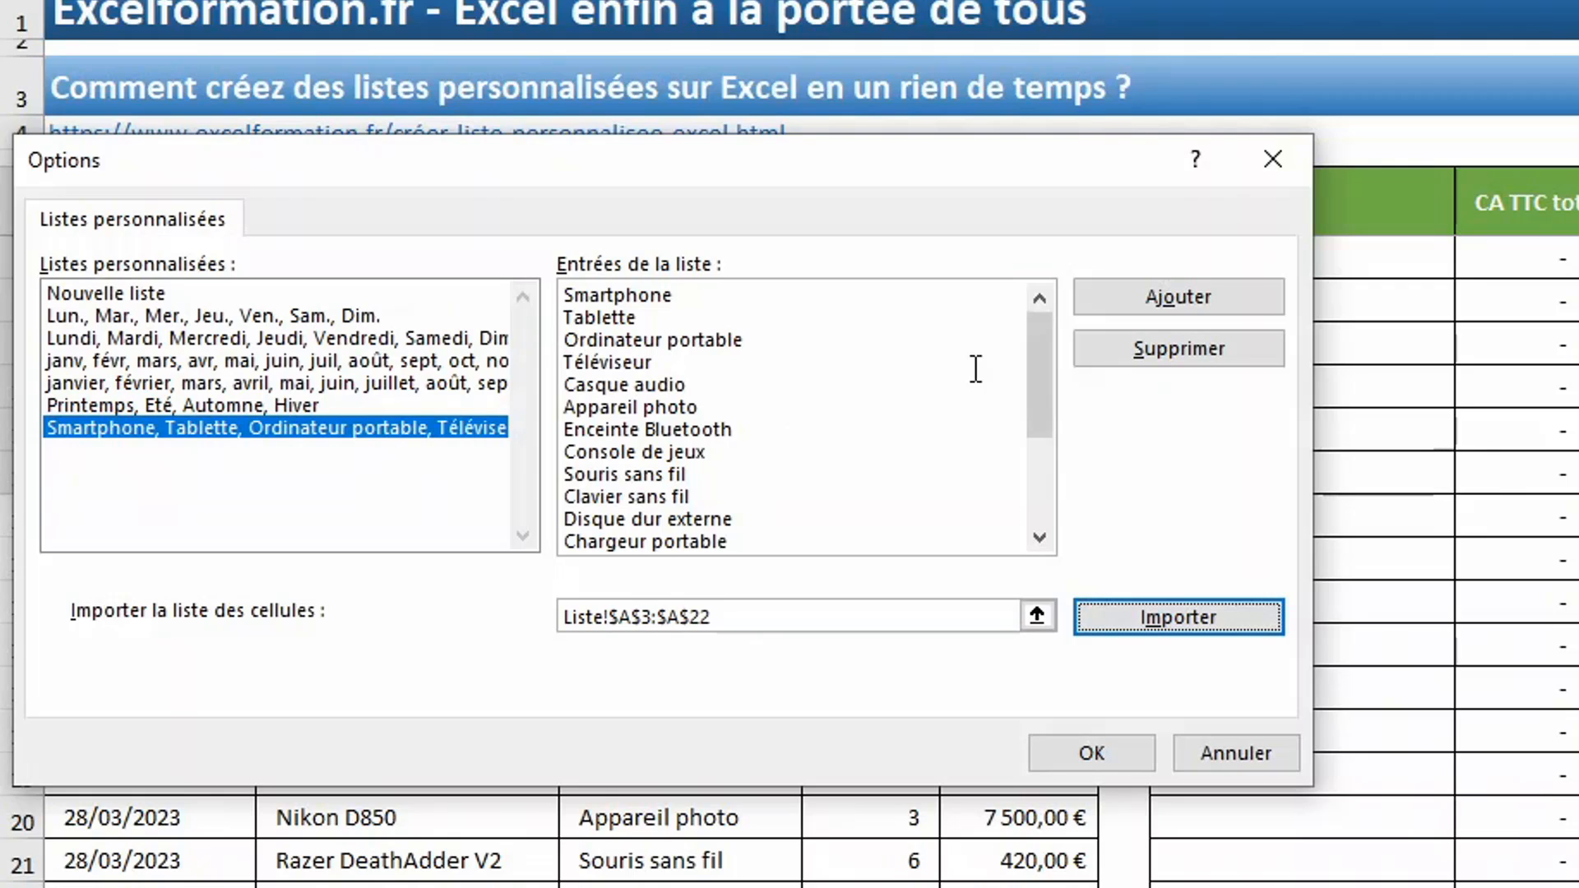
click(1196, 298)
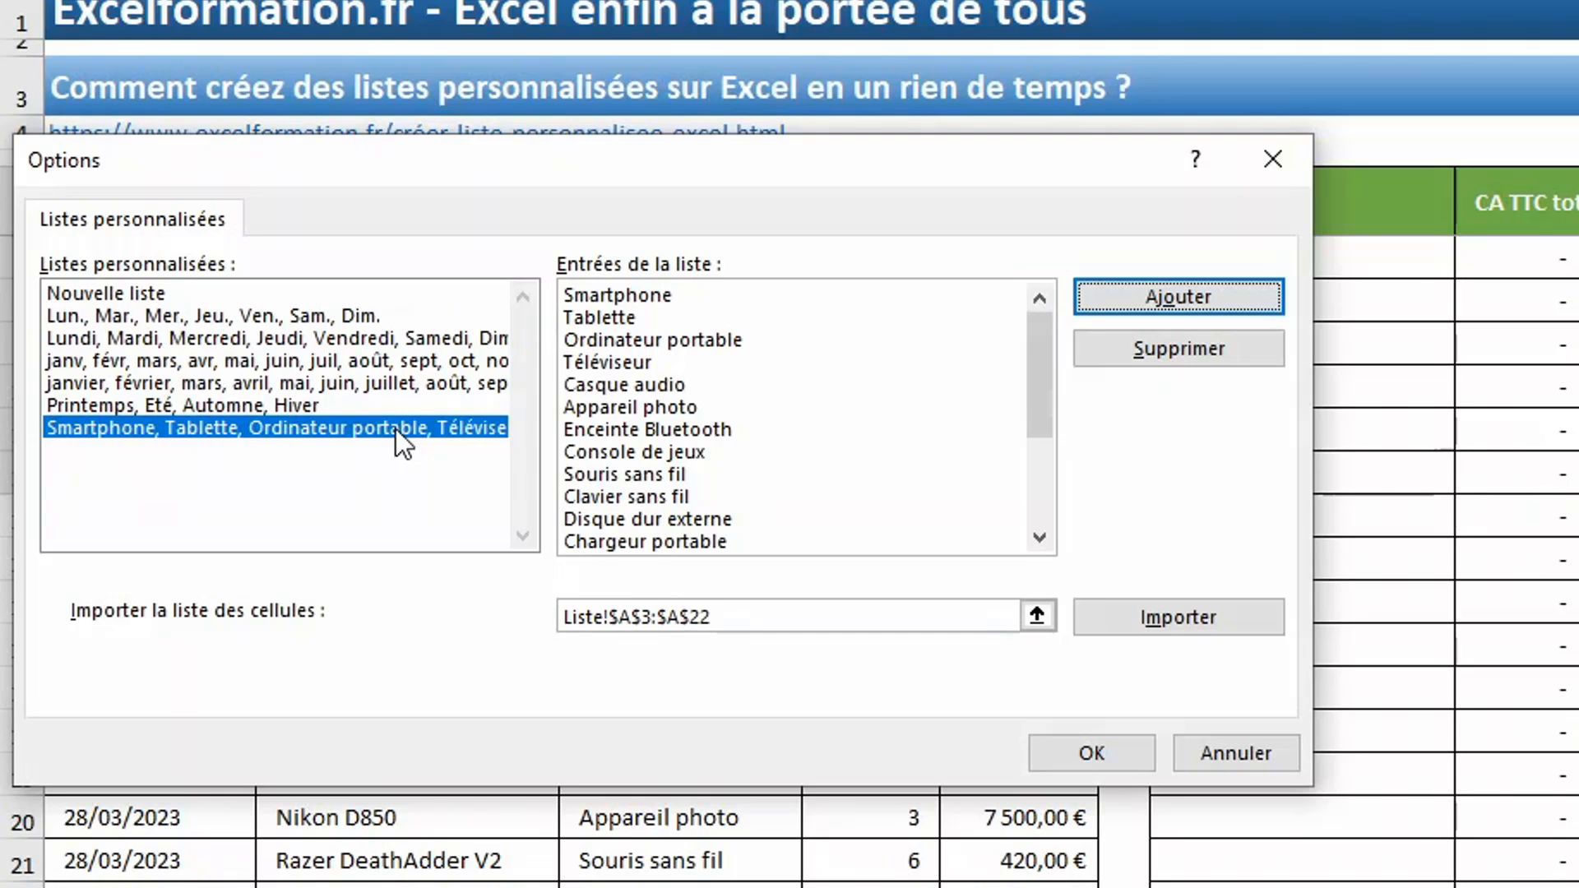
click(1098, 744)
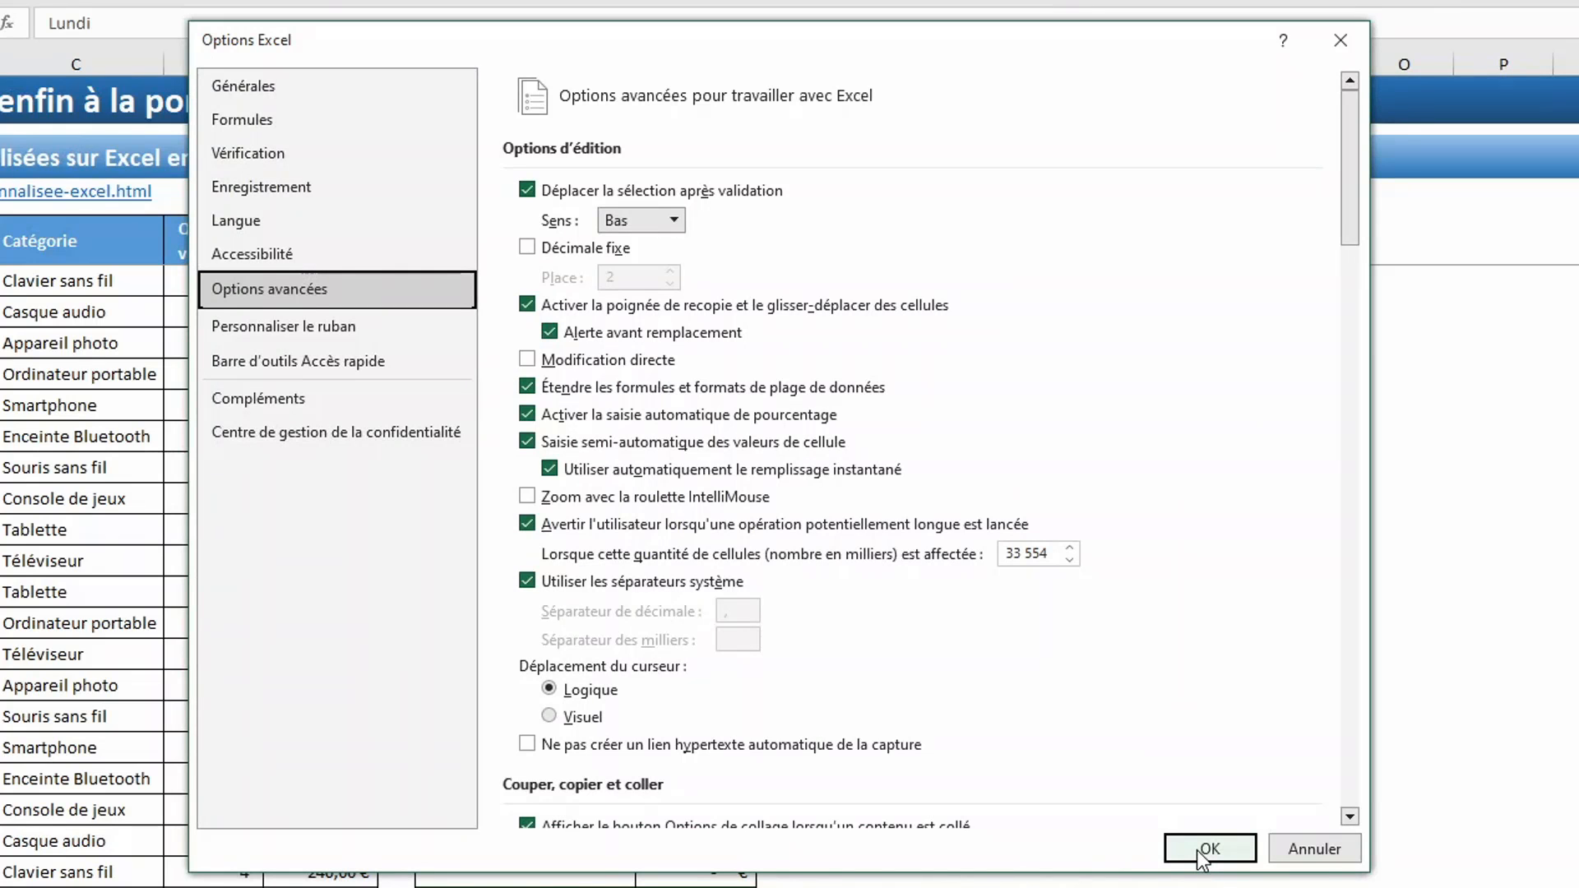
click(1196, 850)
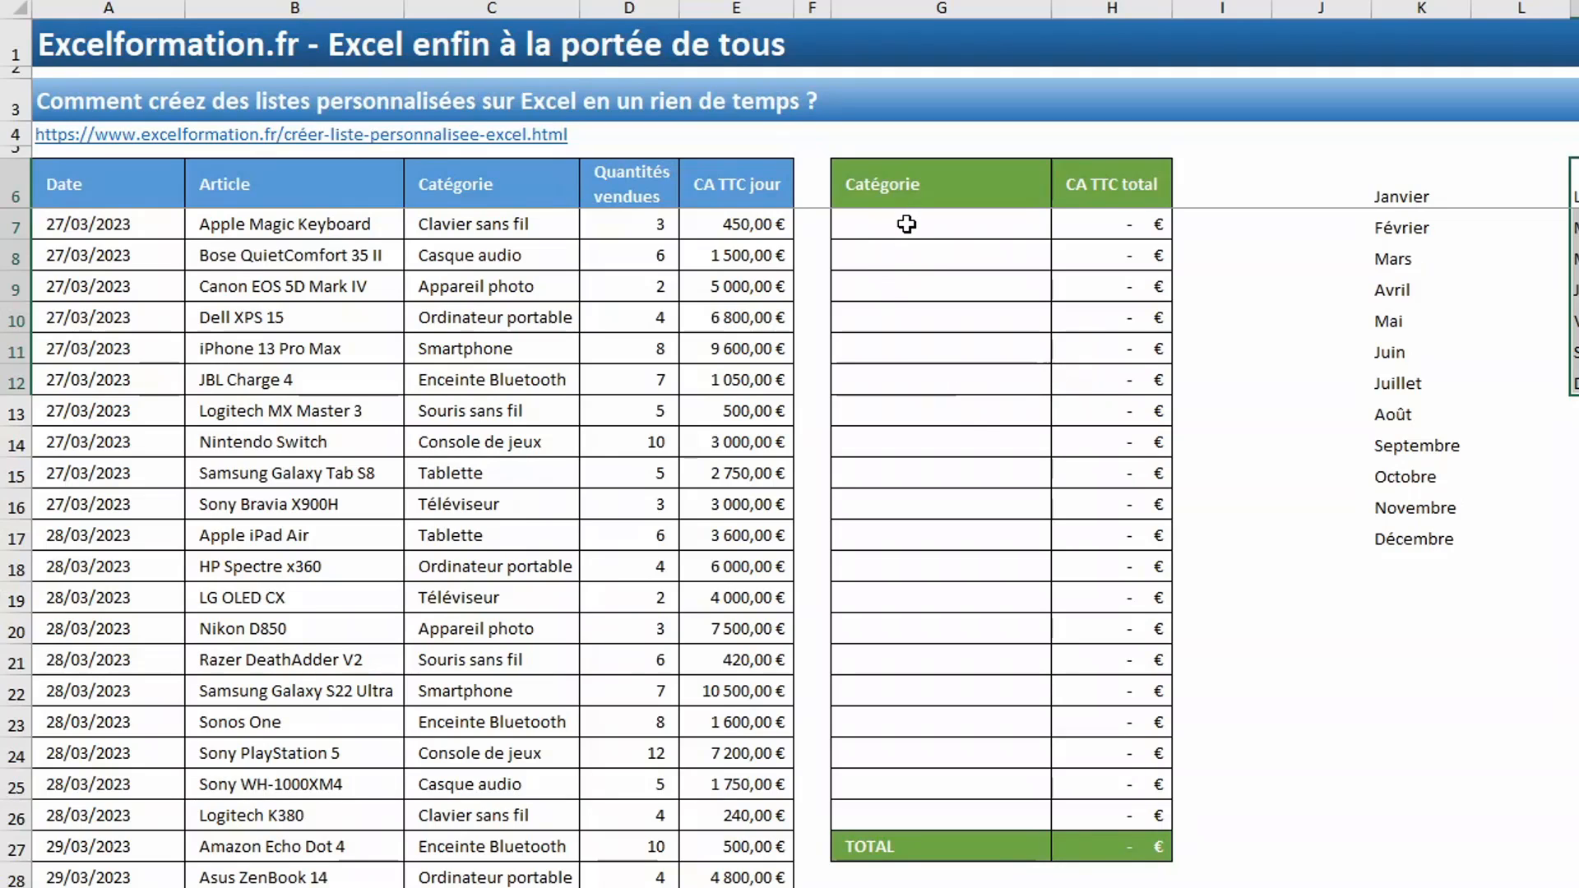
- Enter Smartphone in cell G7 and autofill the Catégorie column down to G26 from the custom list
click(906, 223)
text(Sm)
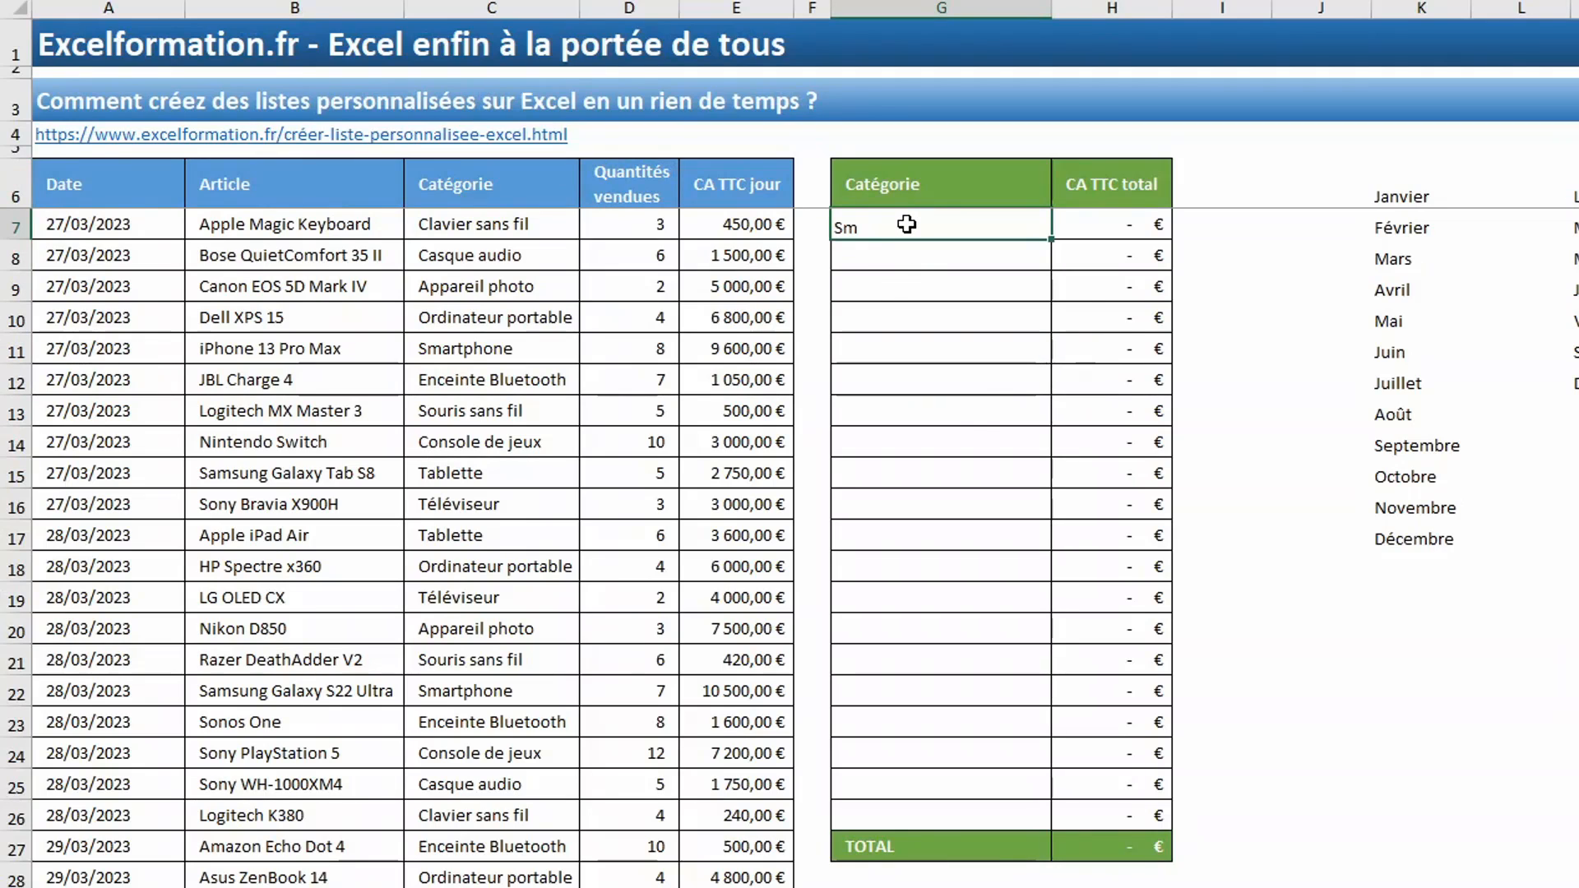
text(artphone)
key(ctrl+Return)
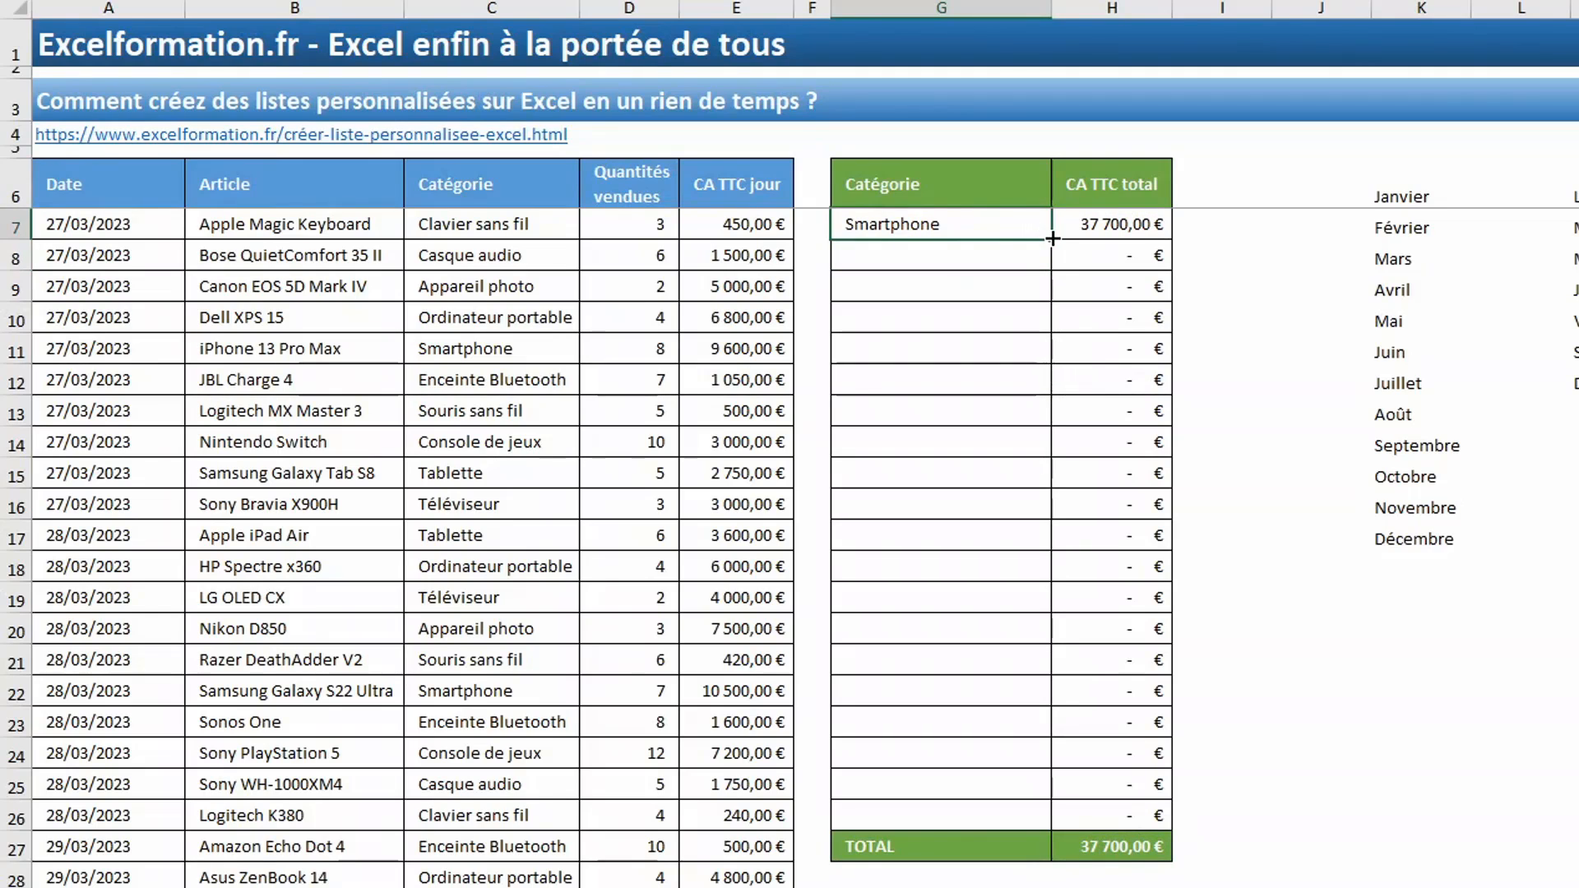
drag(1051, 240, 1053, 824)
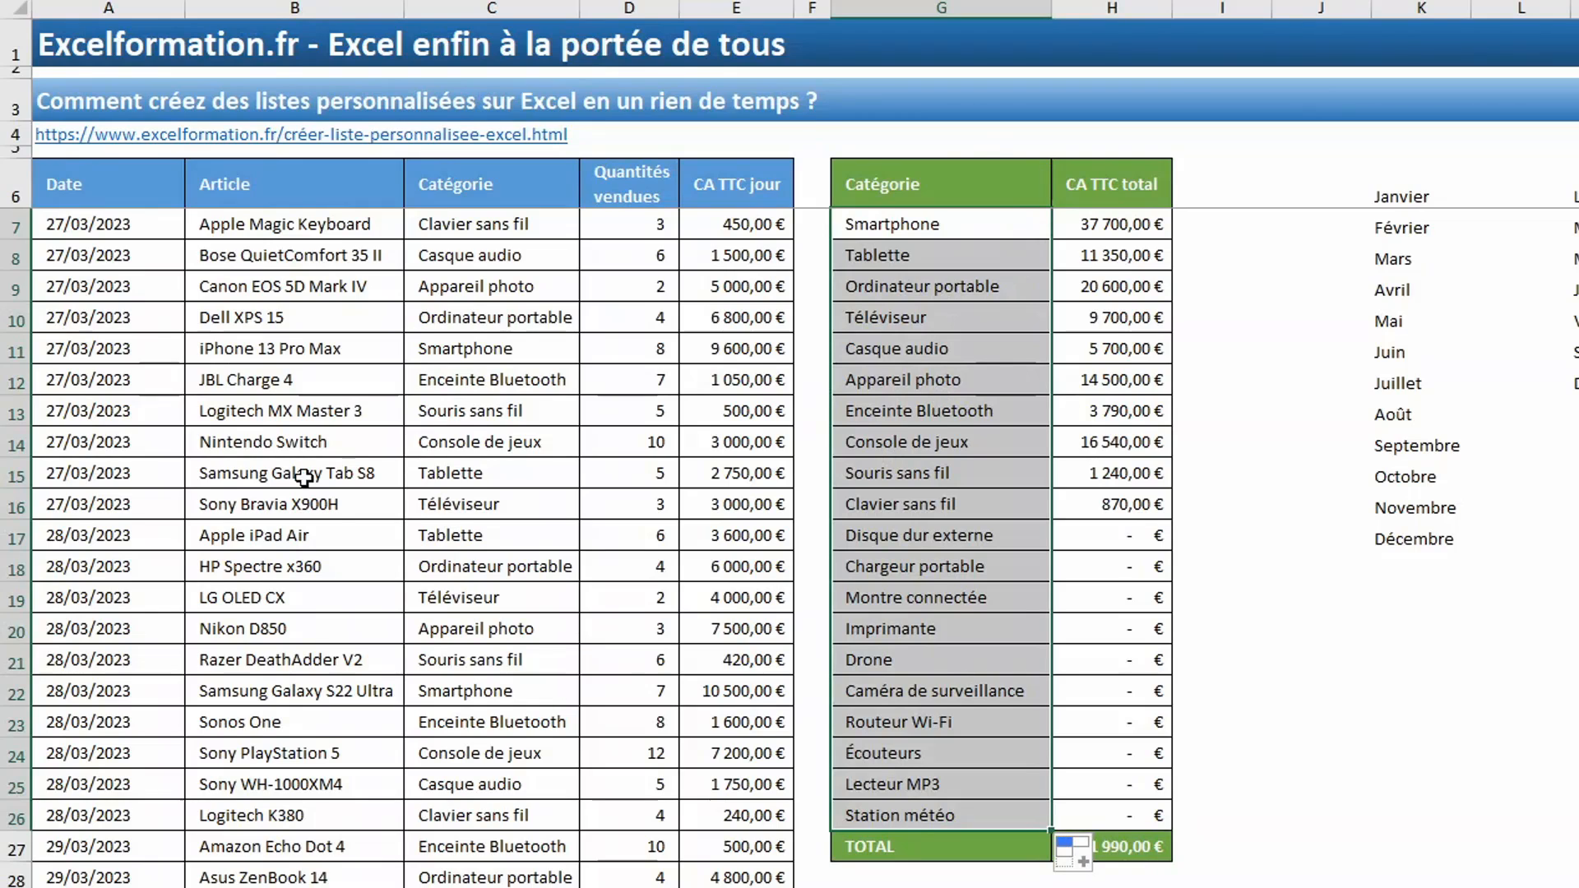
- Start a custom sort of the sales table with Catégorie as the column to sort by
click(263, 236)
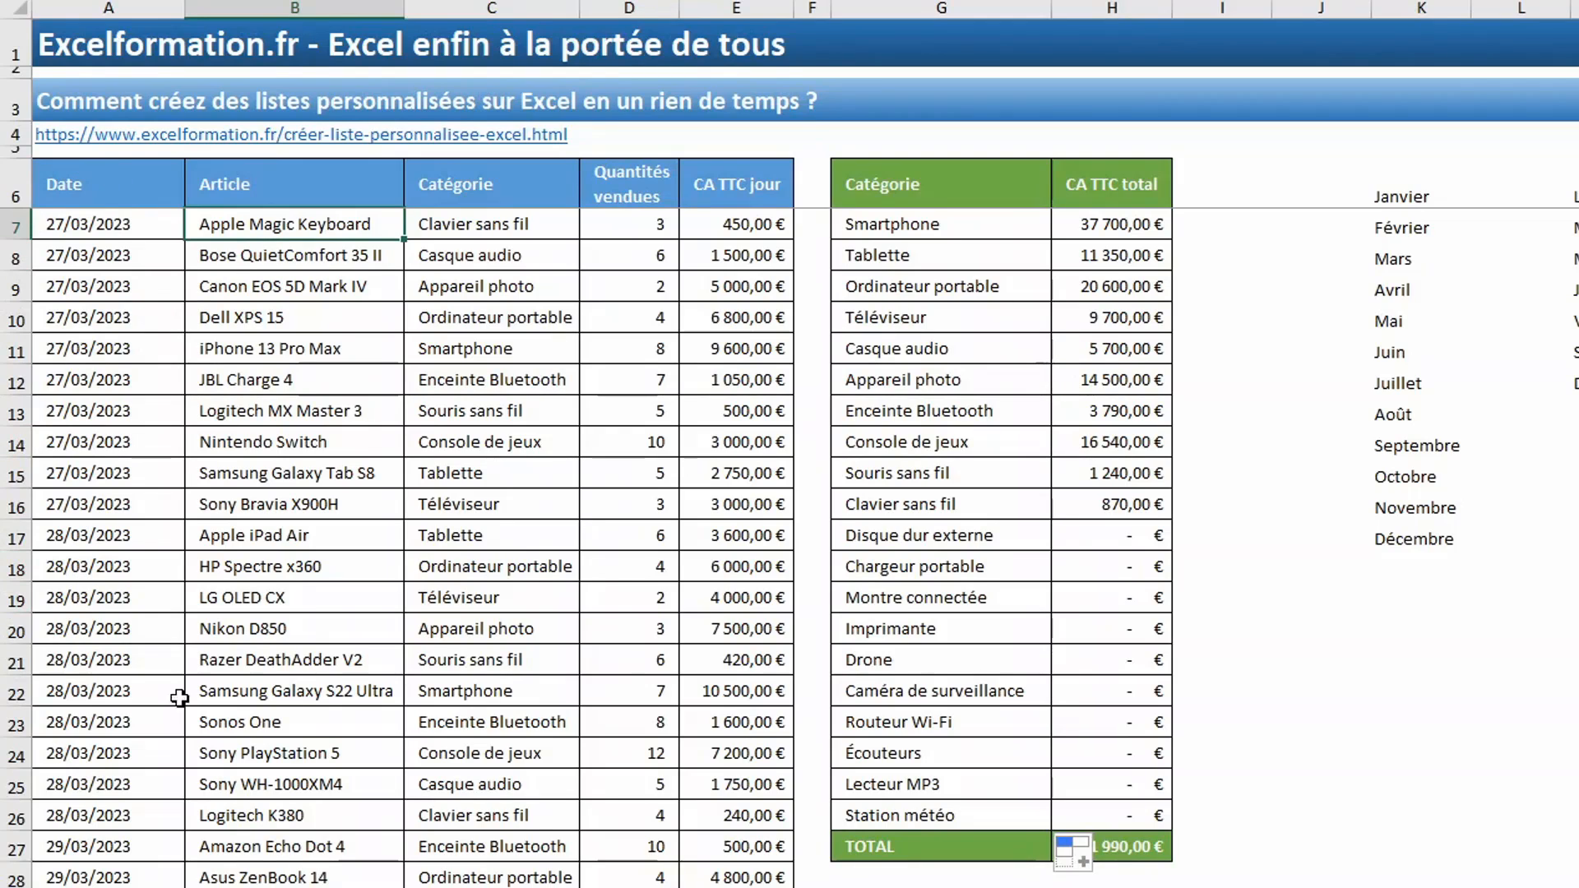
click(479, 310)
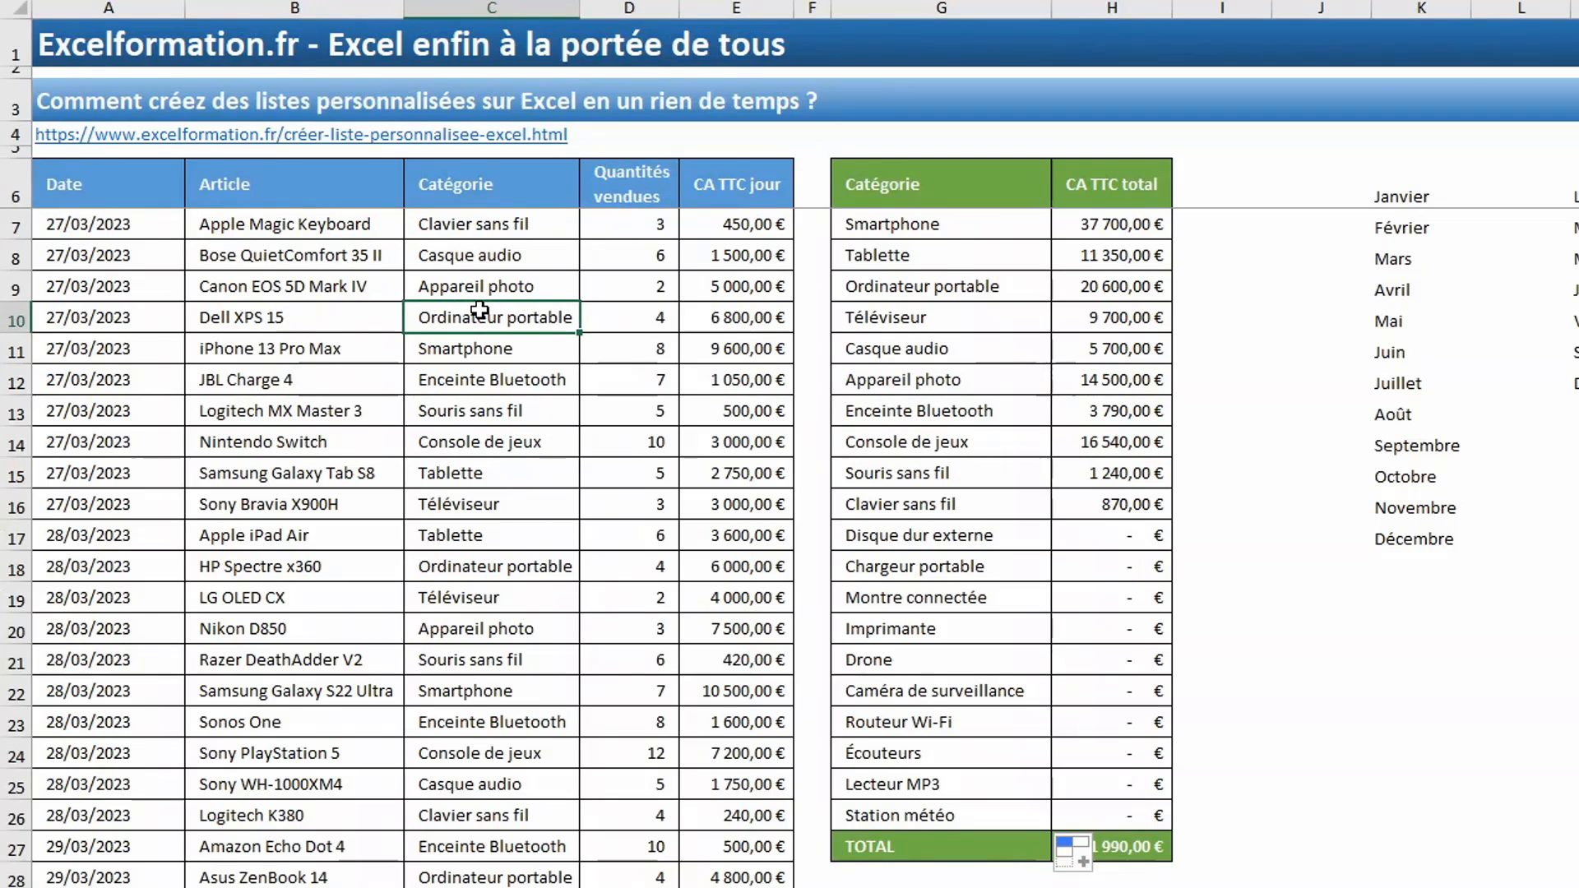
click(156, 285)
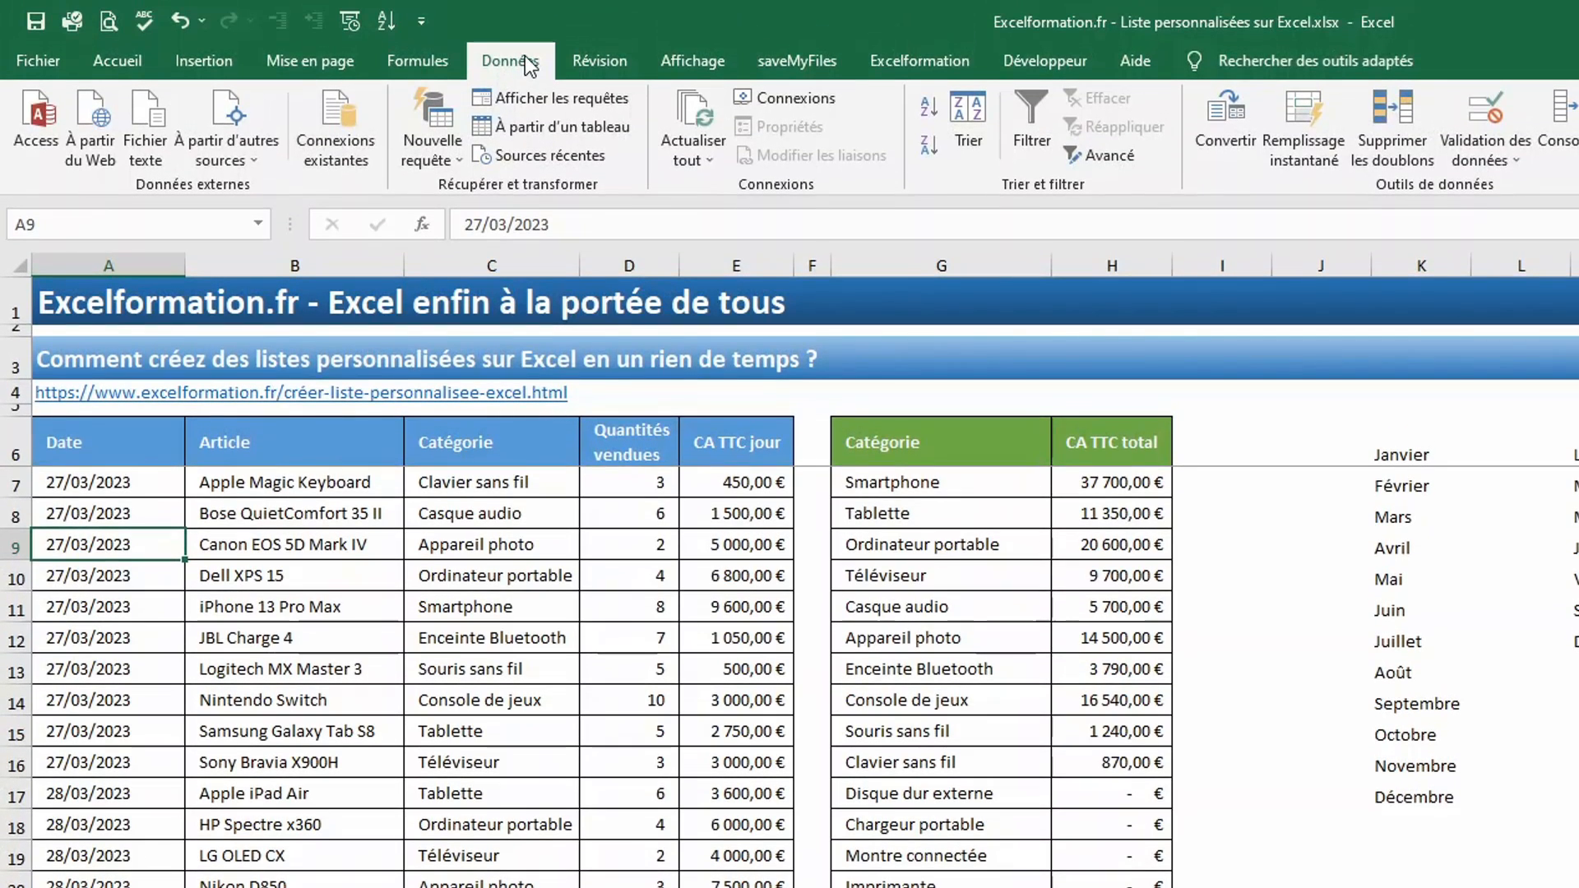
click(979, 123)
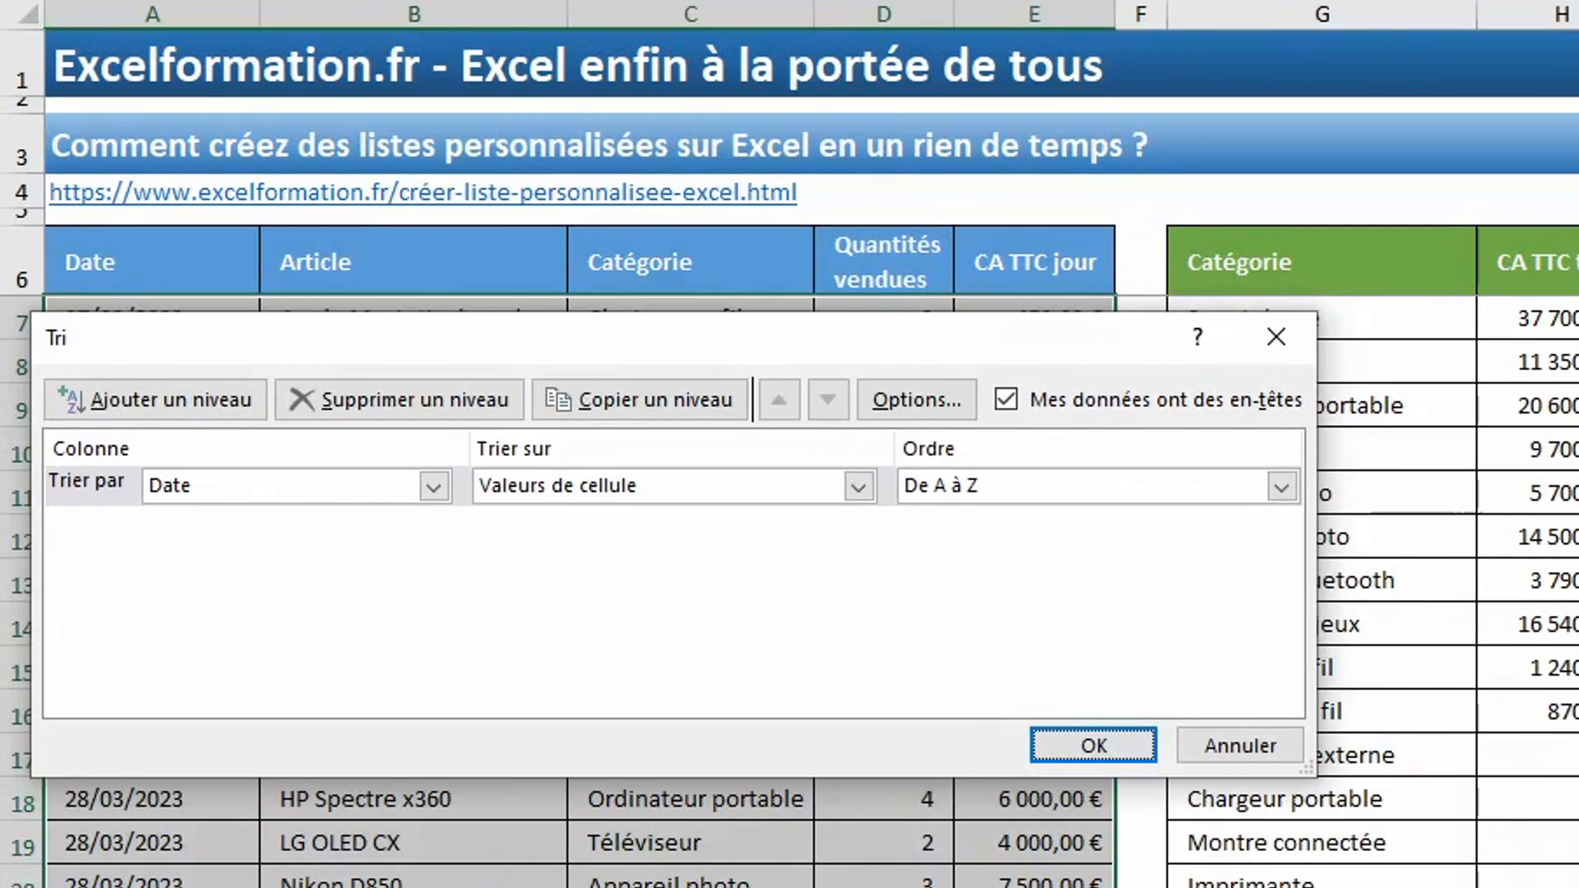
click(434, 487)
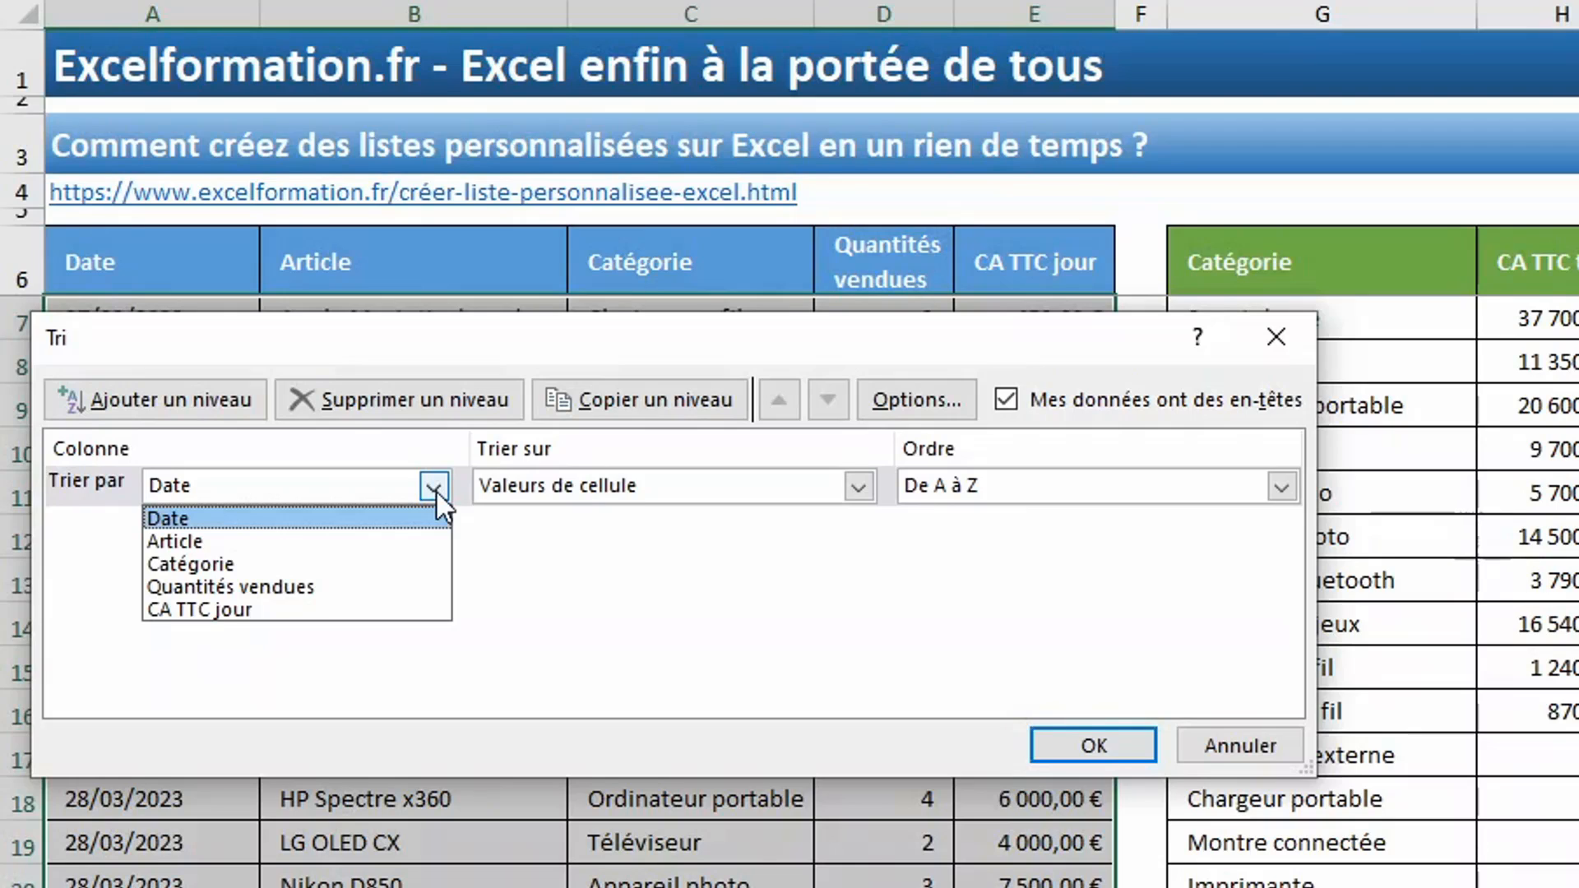
click(308, 563)
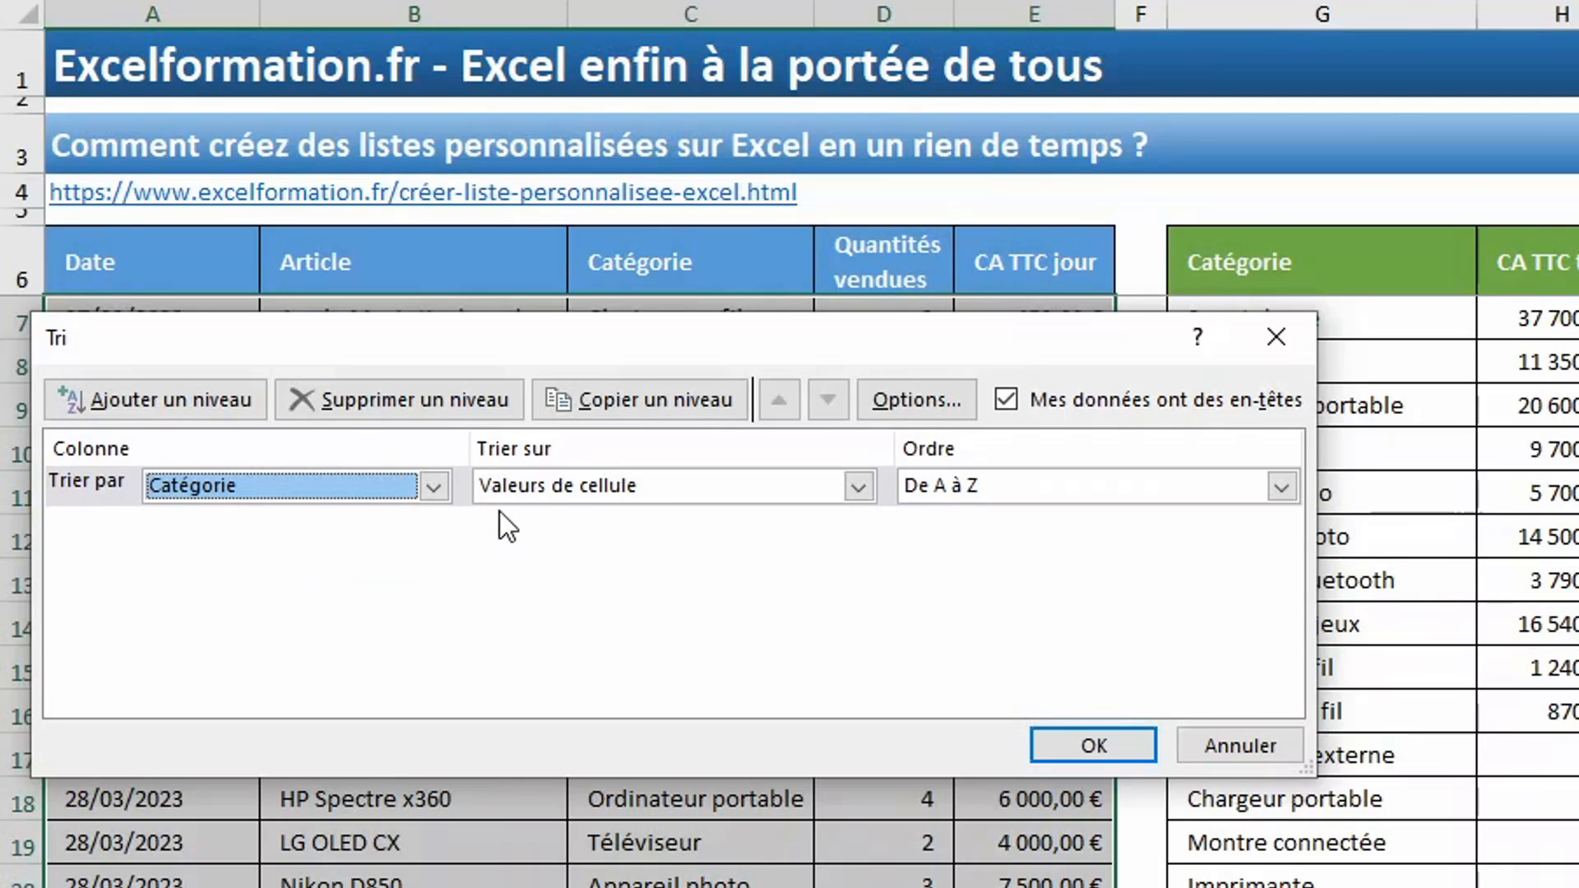
- Set the sort order to the custom list beginning Smartphone, Tablette, Ordinateur portable, and apply the sort to the sales table
click(960, 484)
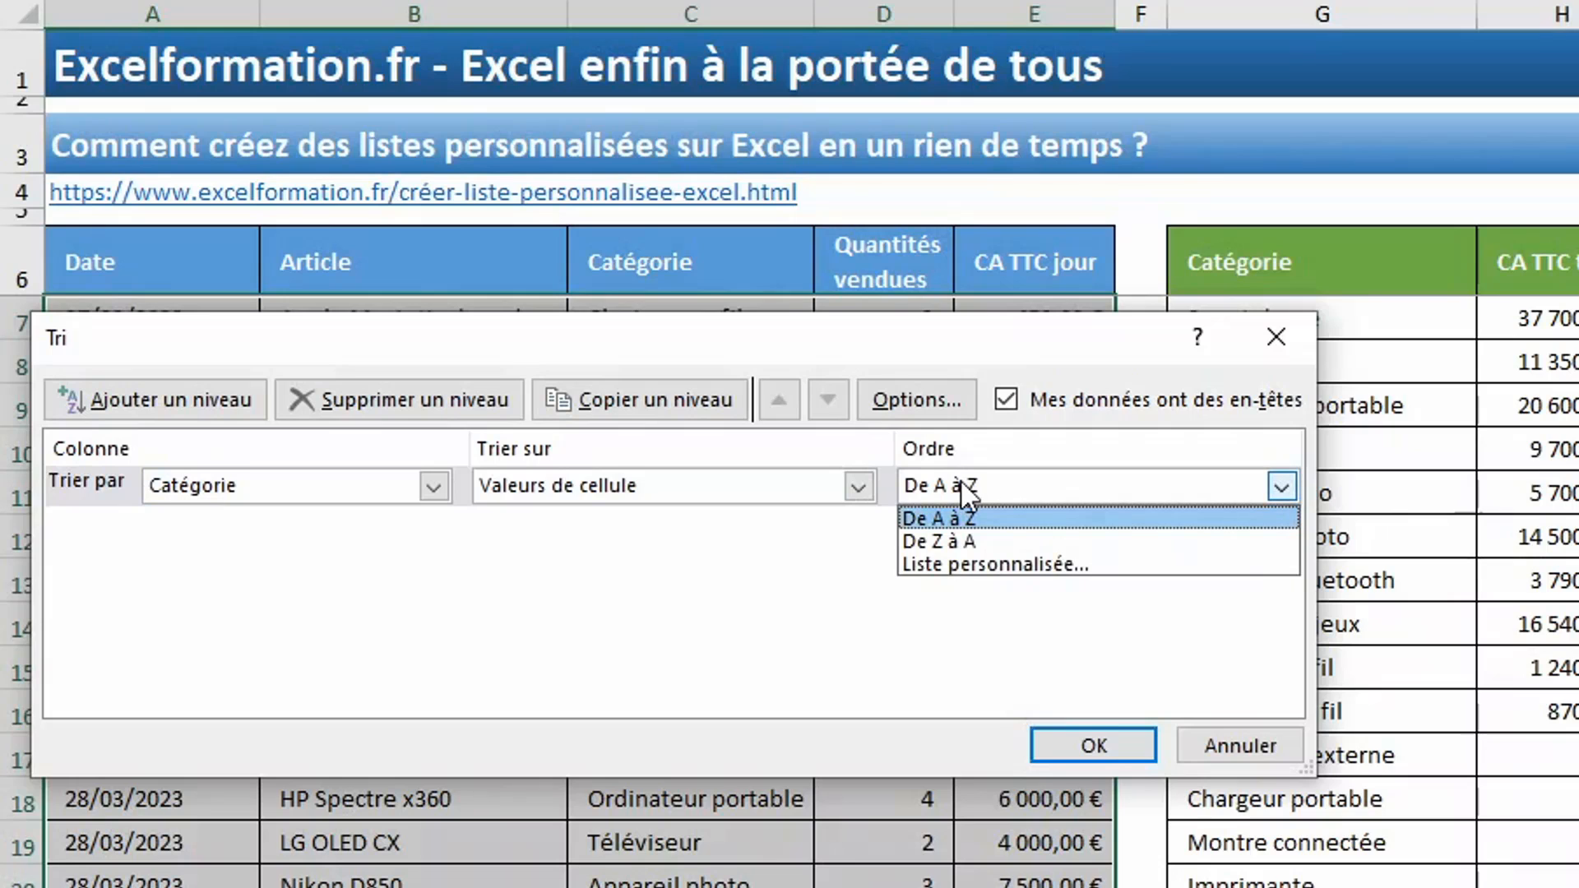
click(968, 564)
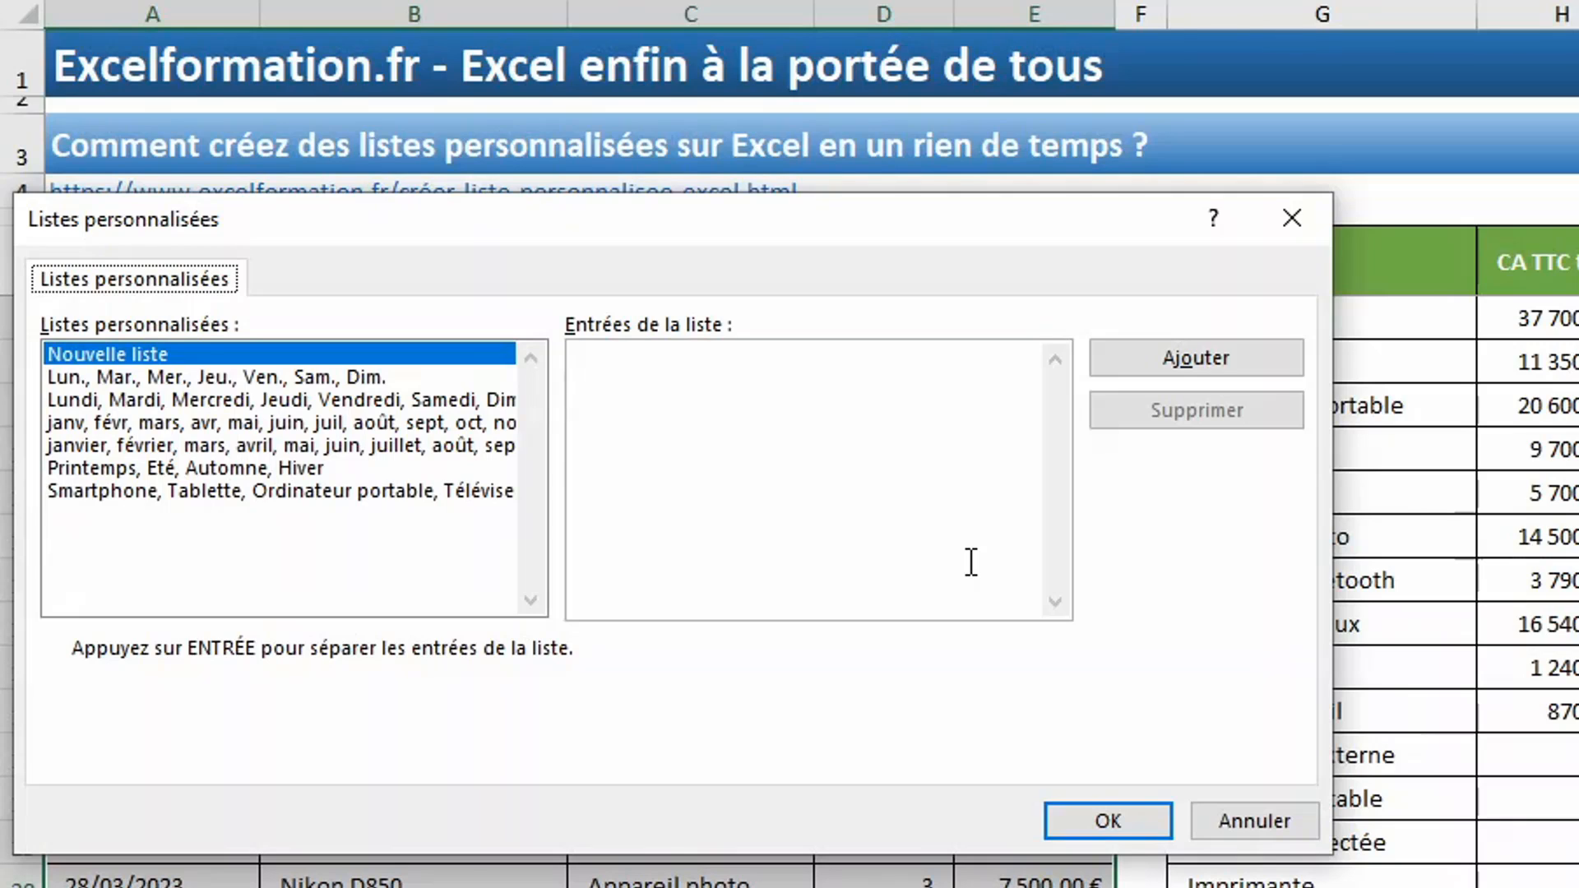
click(437, 487)
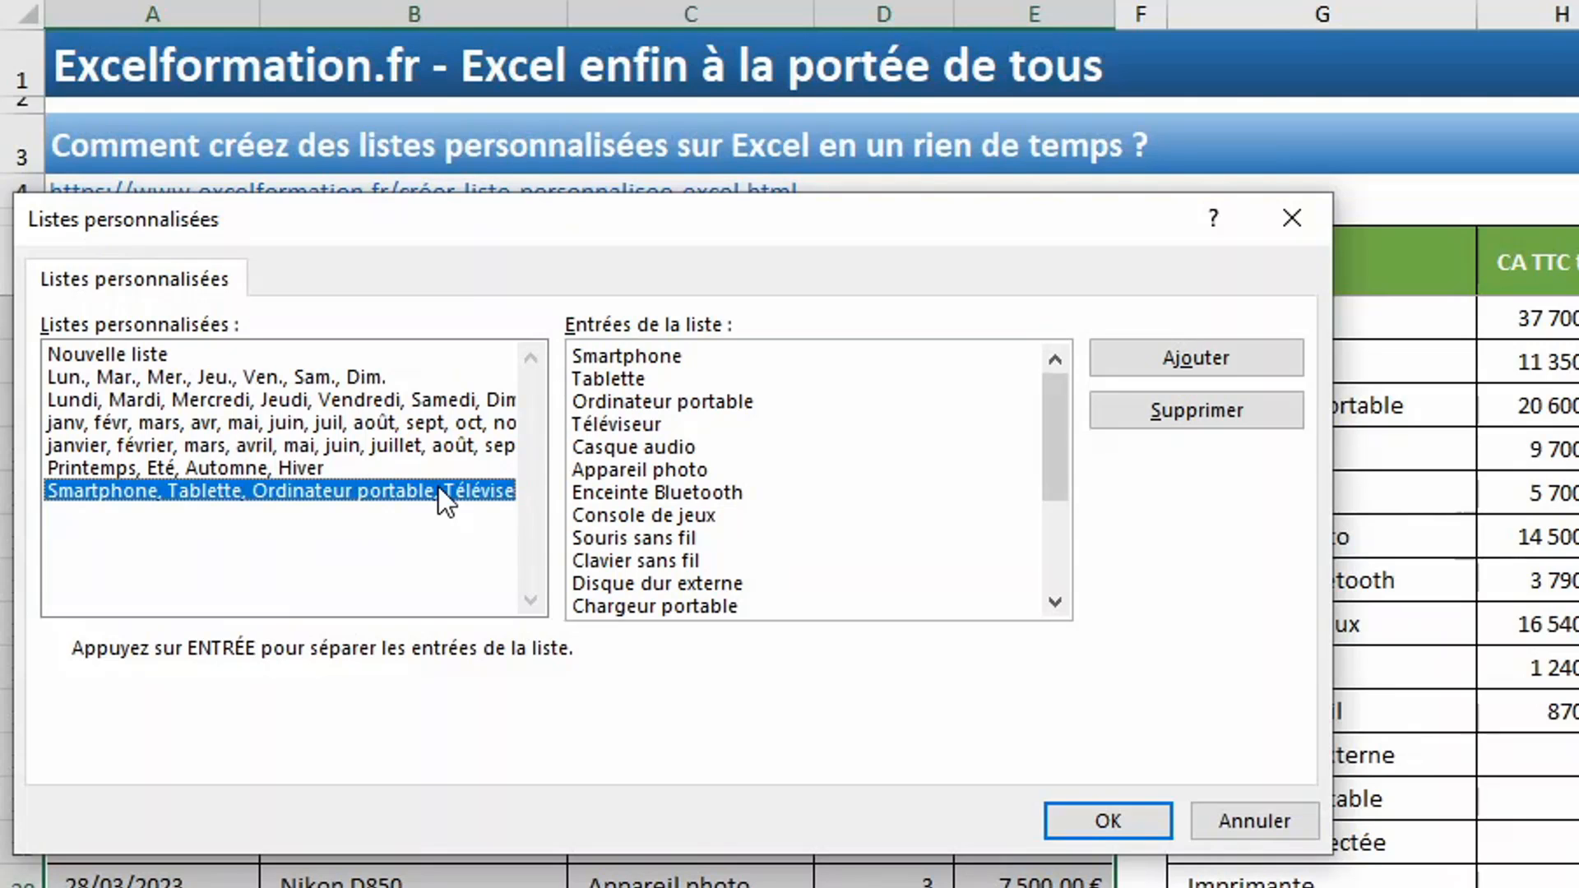
click(1082, 813)
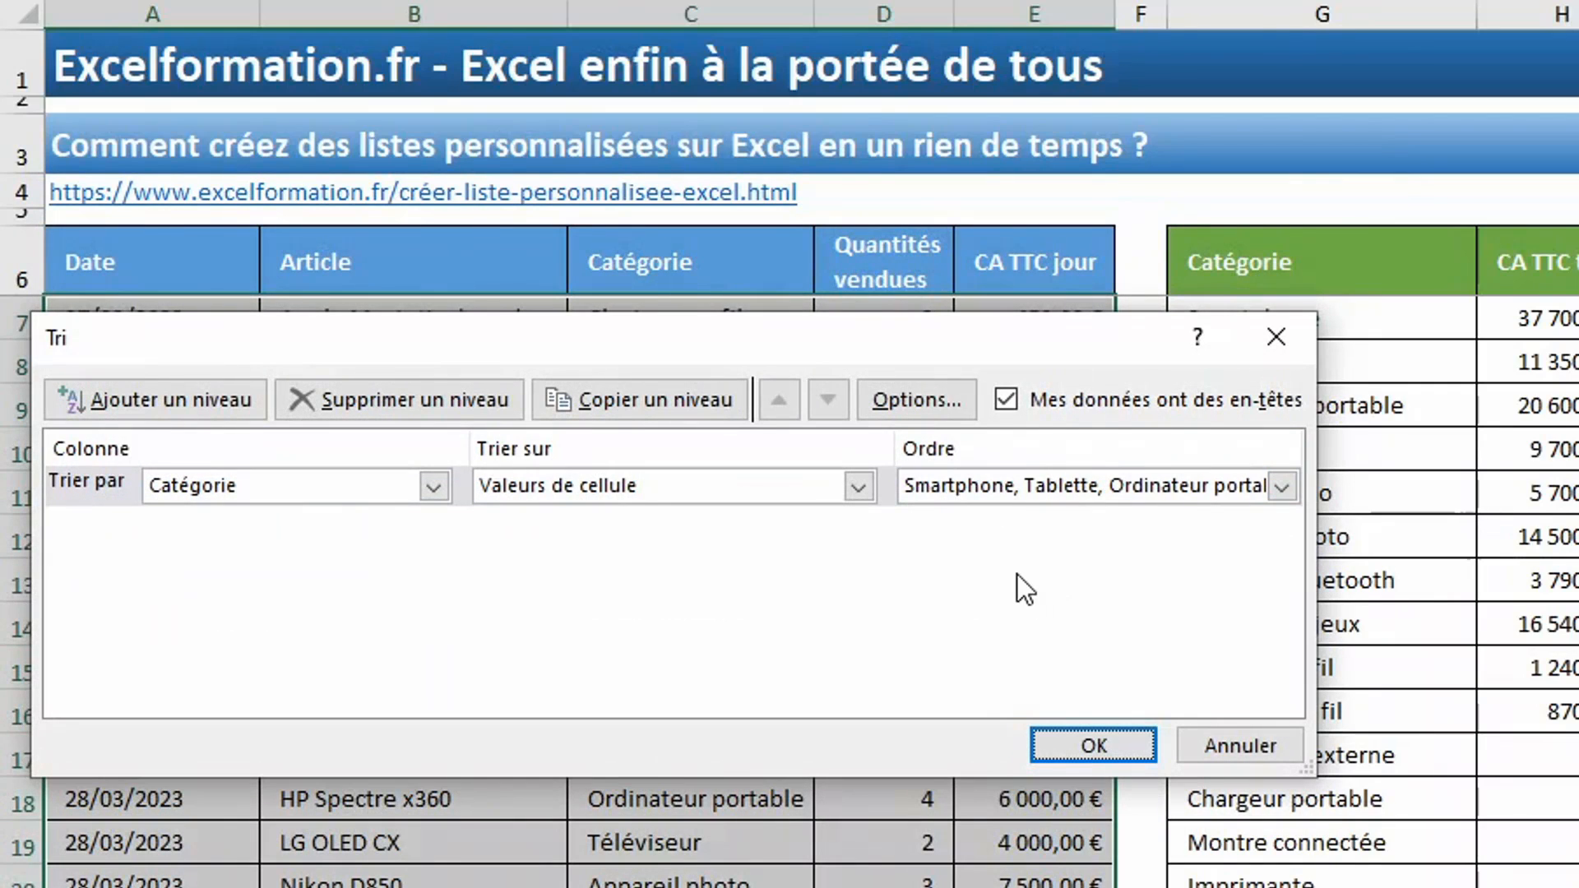
click(1098, 744)
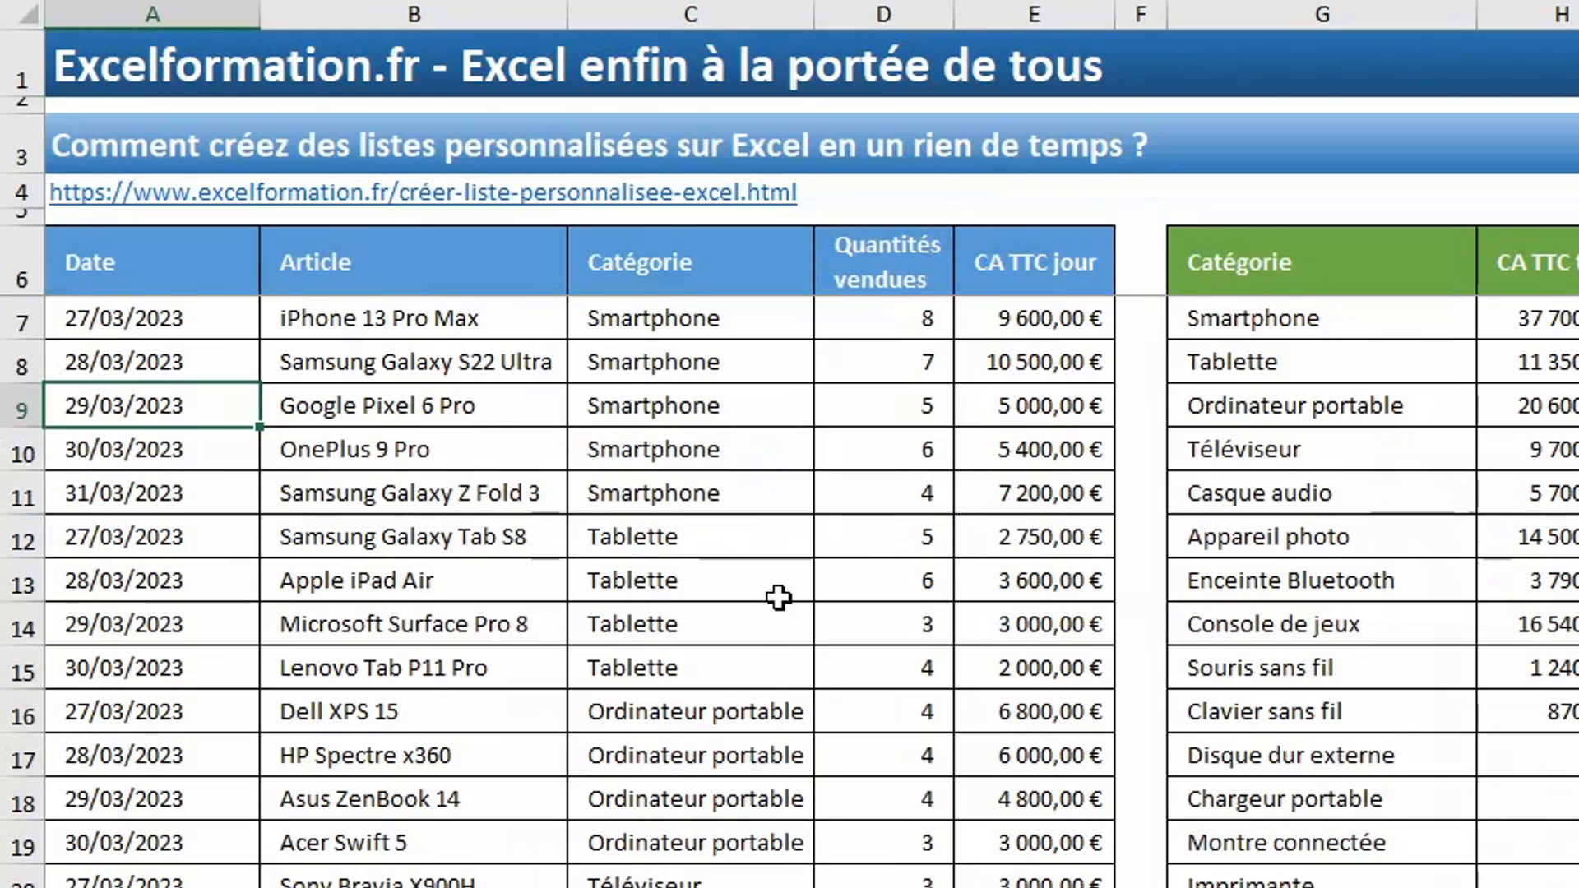
click(698, 276)
drag(700, 324, 668, 804)
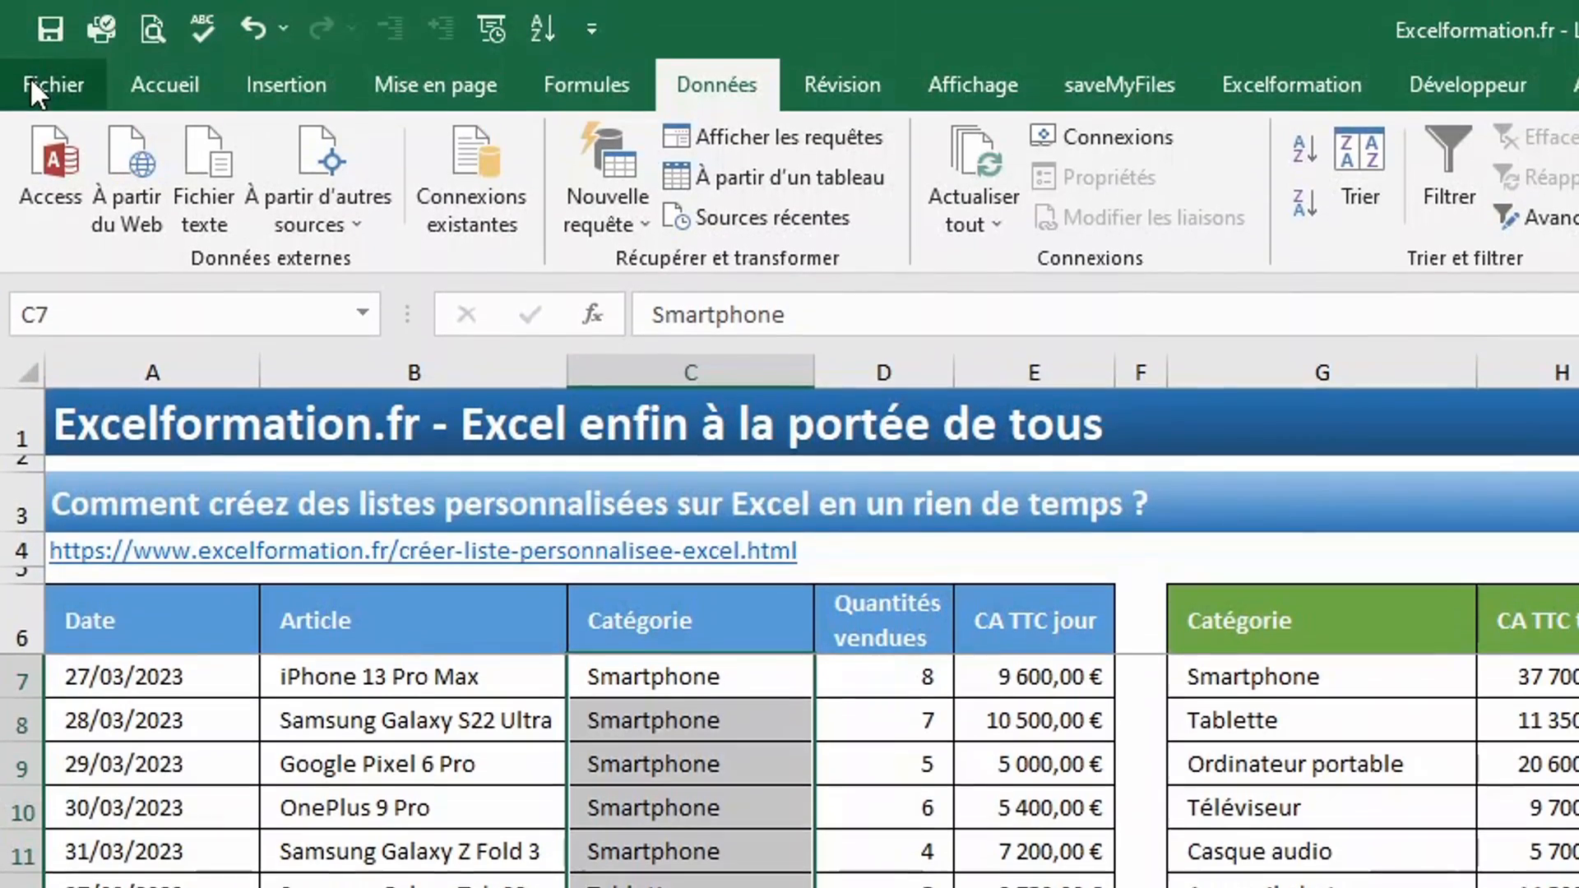
- Open the custom lists editor from the advanced Excel options
click(31, 79)
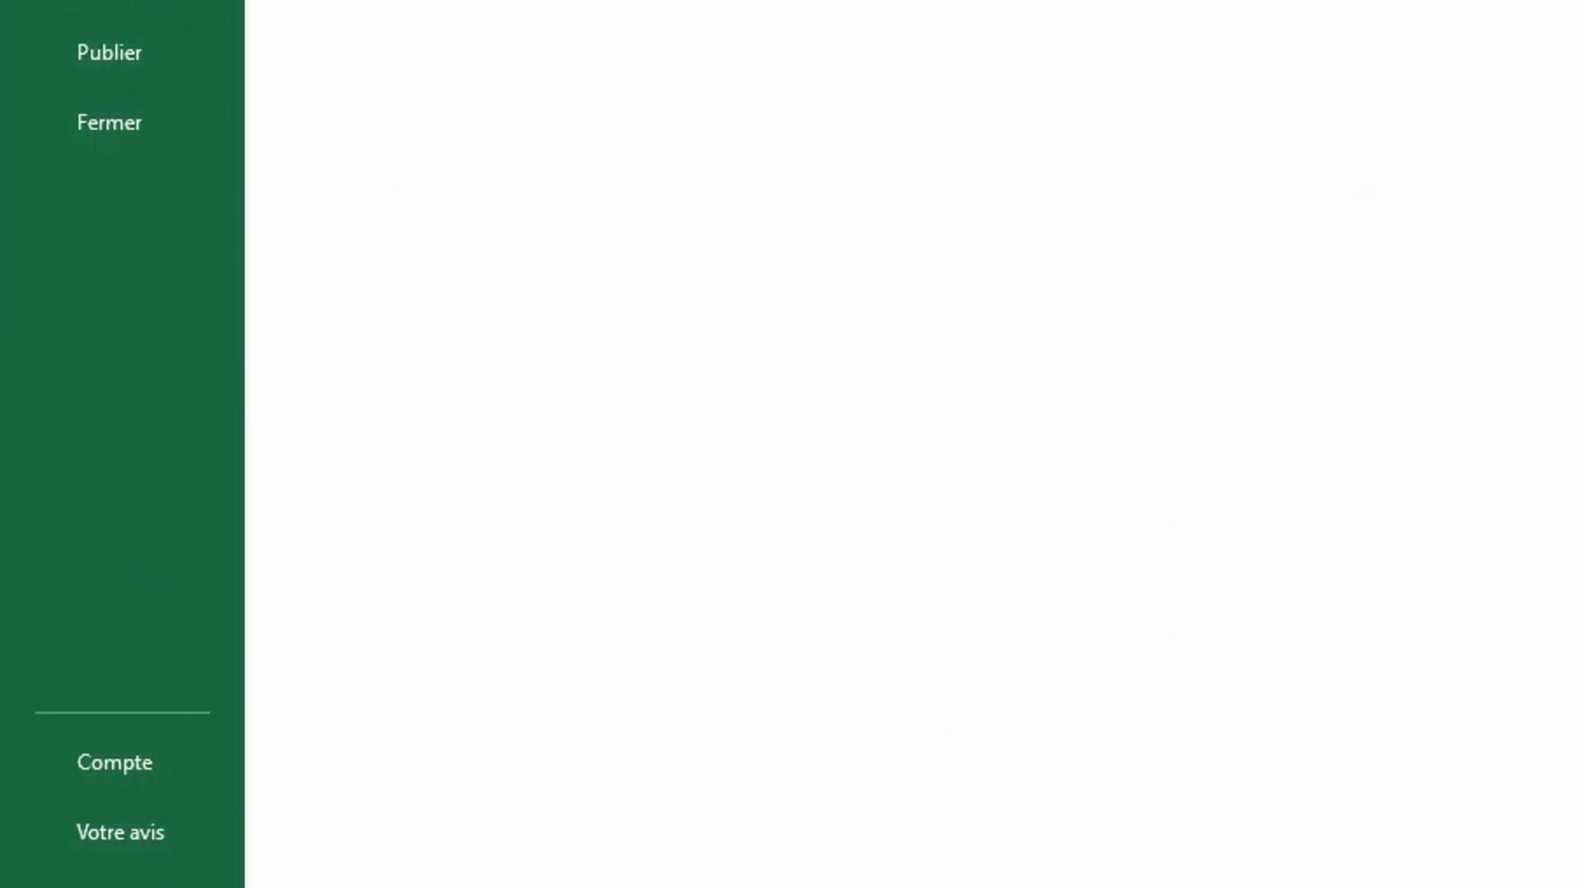
click(91, 839)
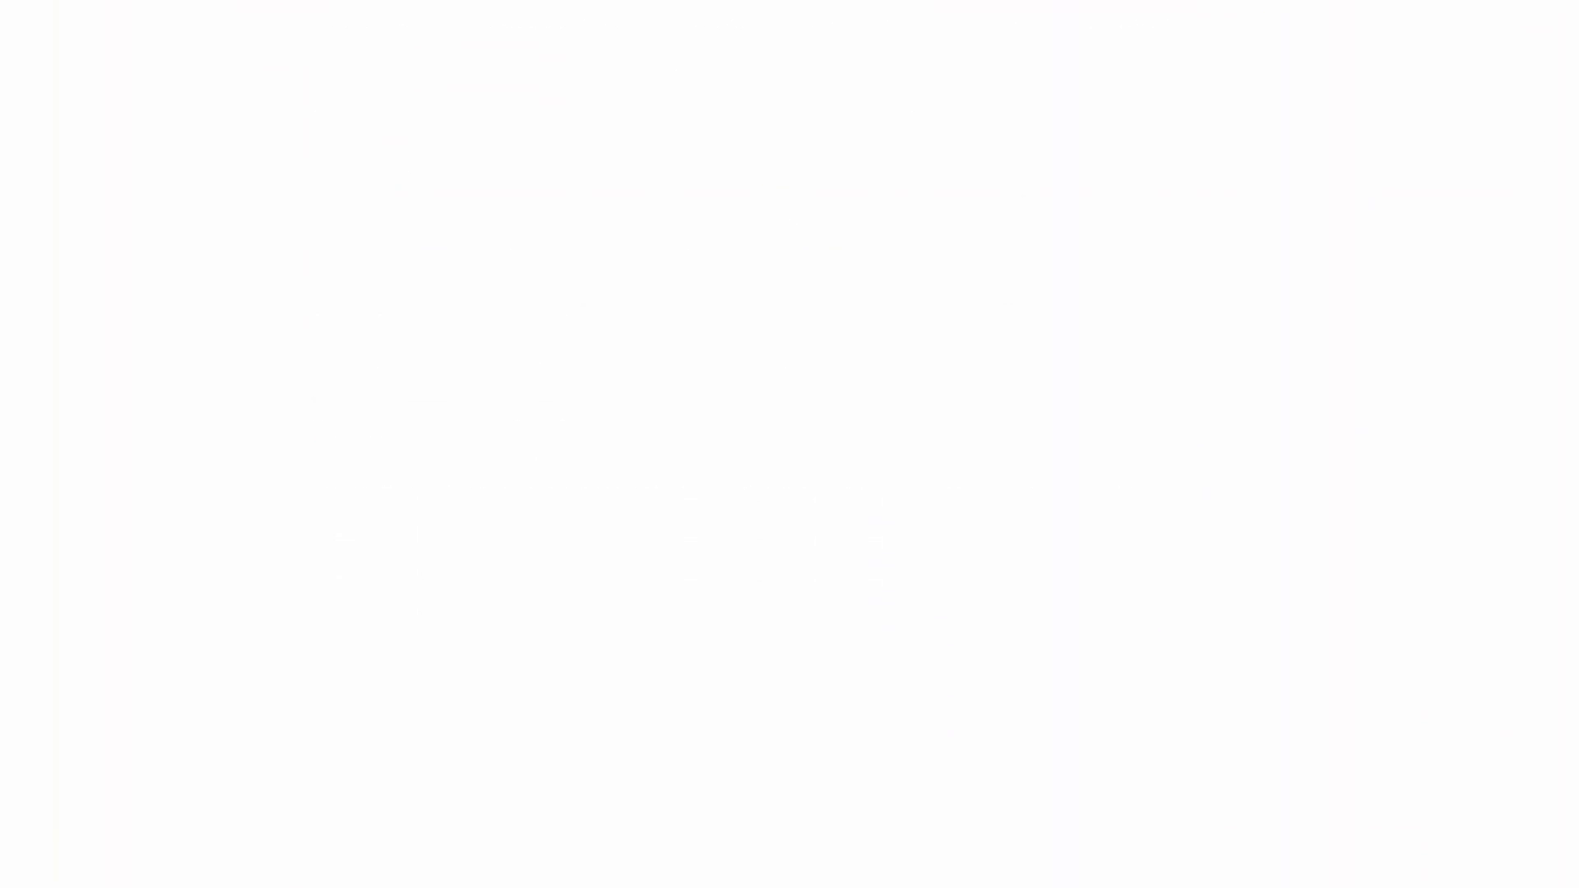
click(305, 288)
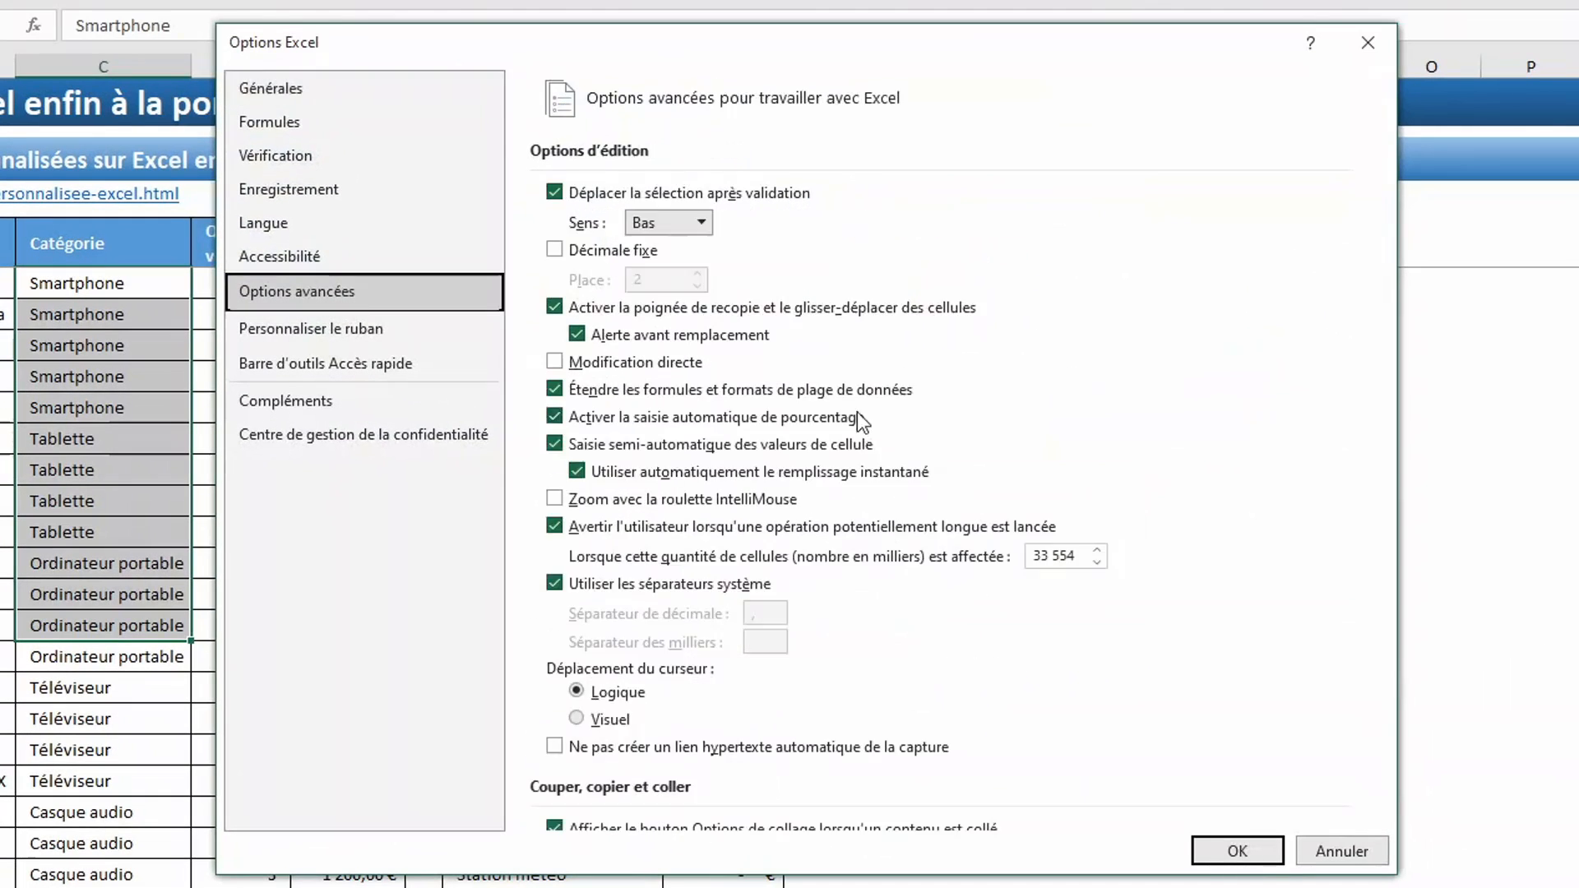
scroll(983, 510, down, 15)
scroll(983, 514, down, 3)
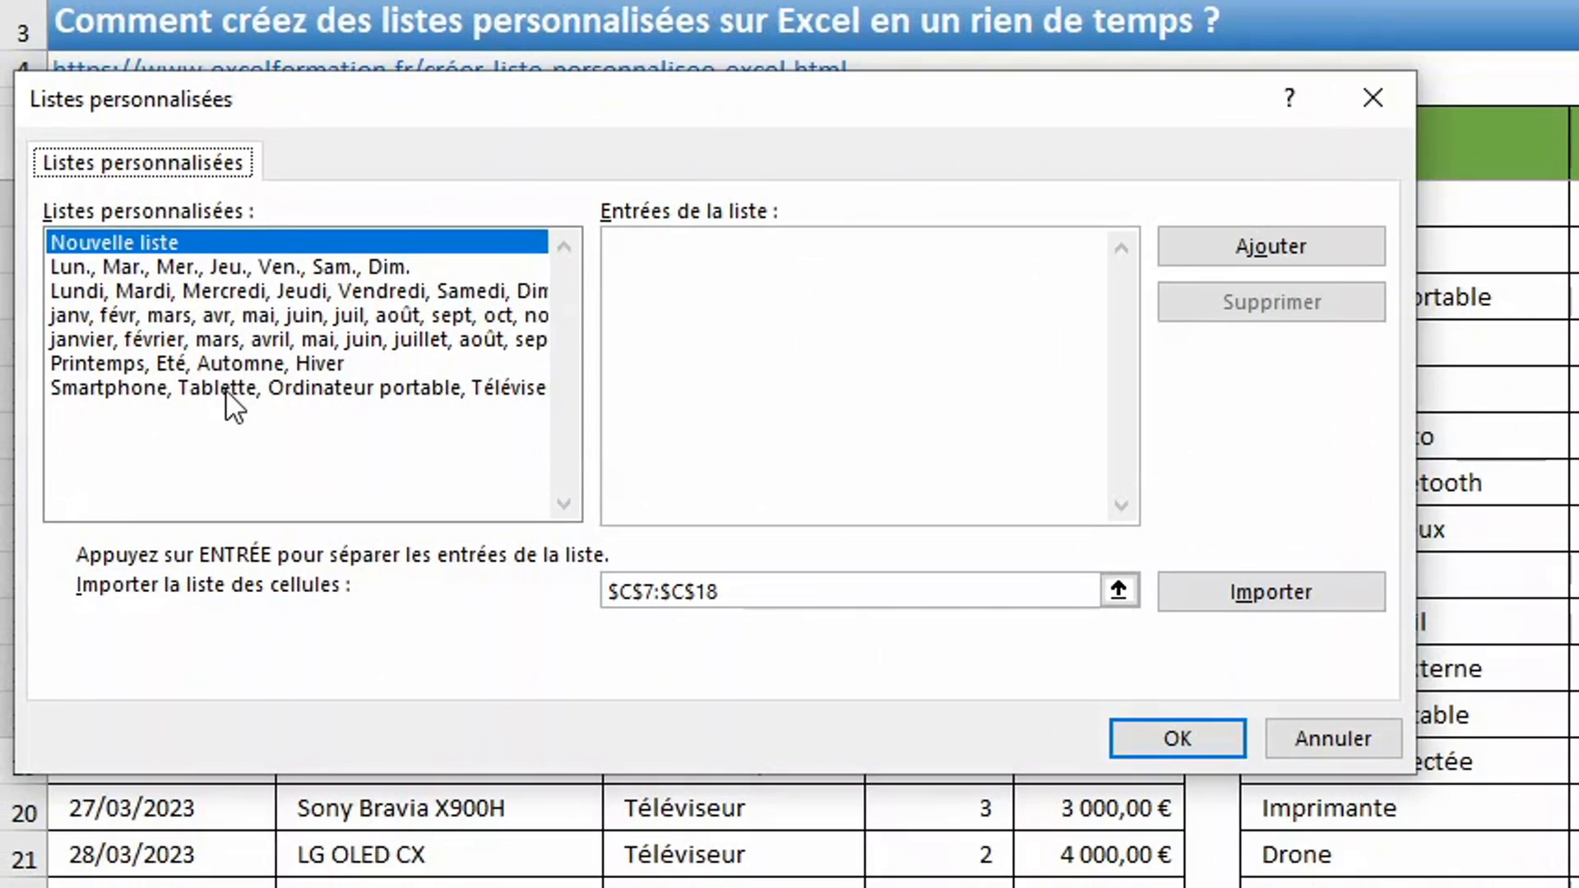
- Move Tablette above Smartphone in the product category custom list and save the modified list
click(227, 389)
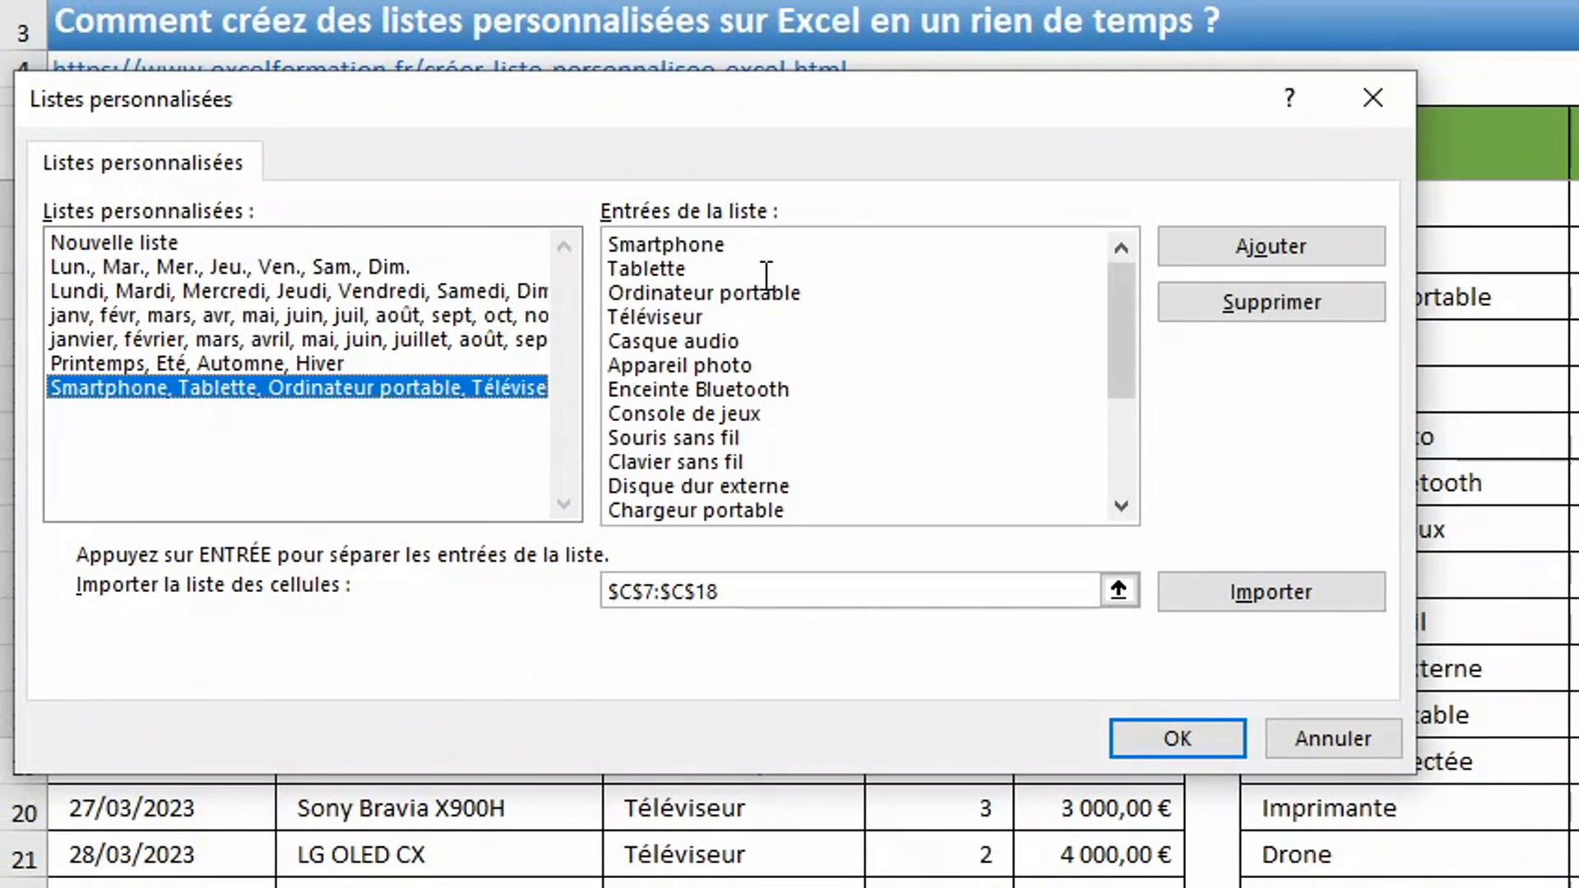
drag(685, 269, 562, 288)
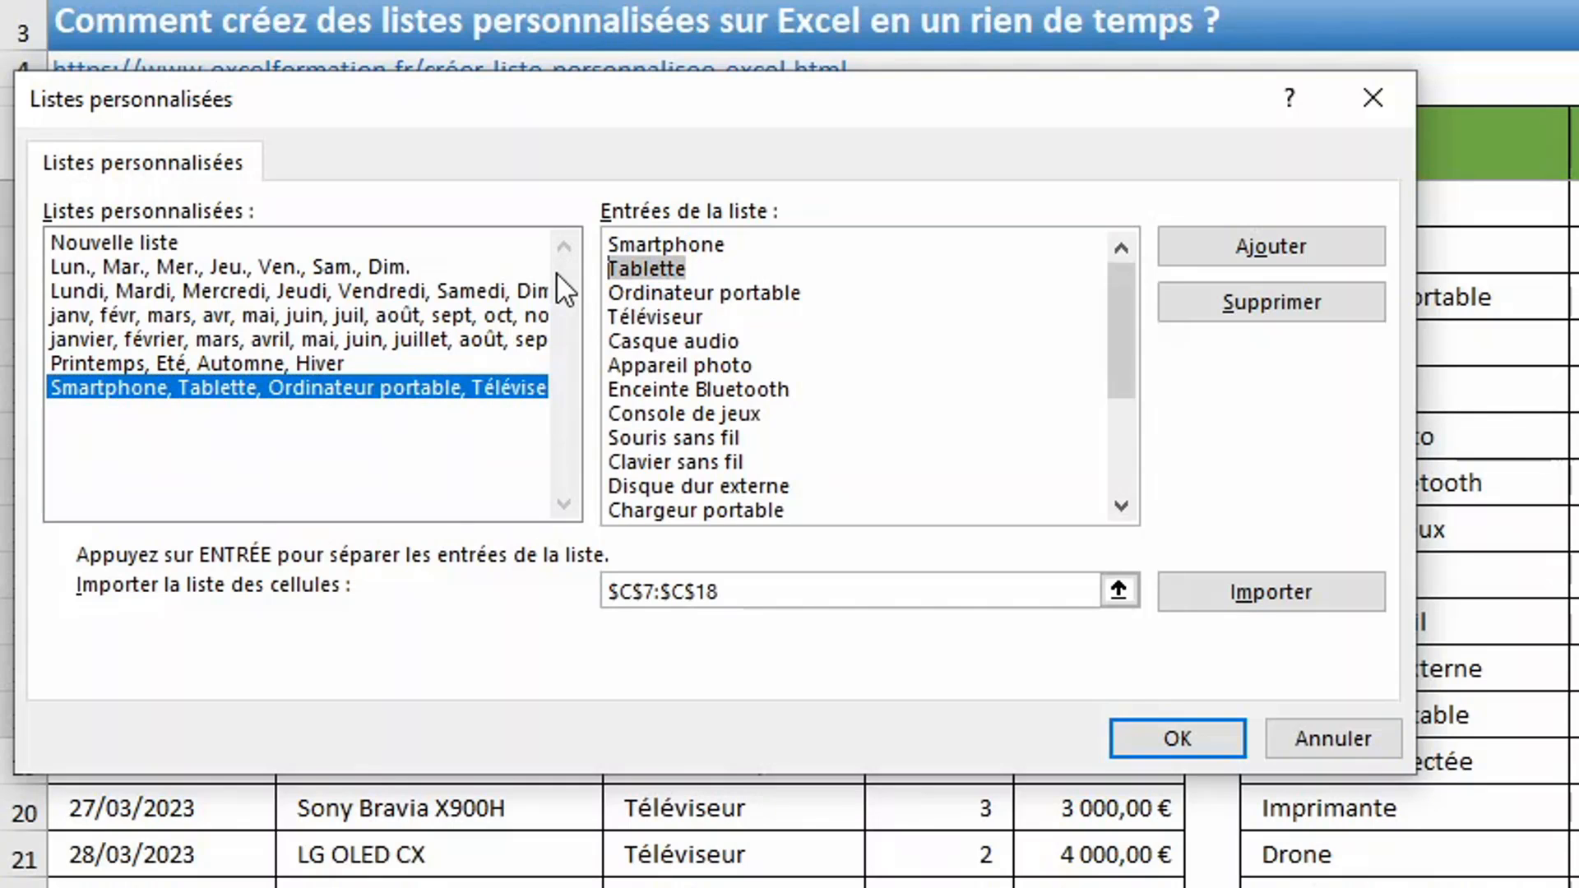
key(BackSpace)
key(BackSpace)
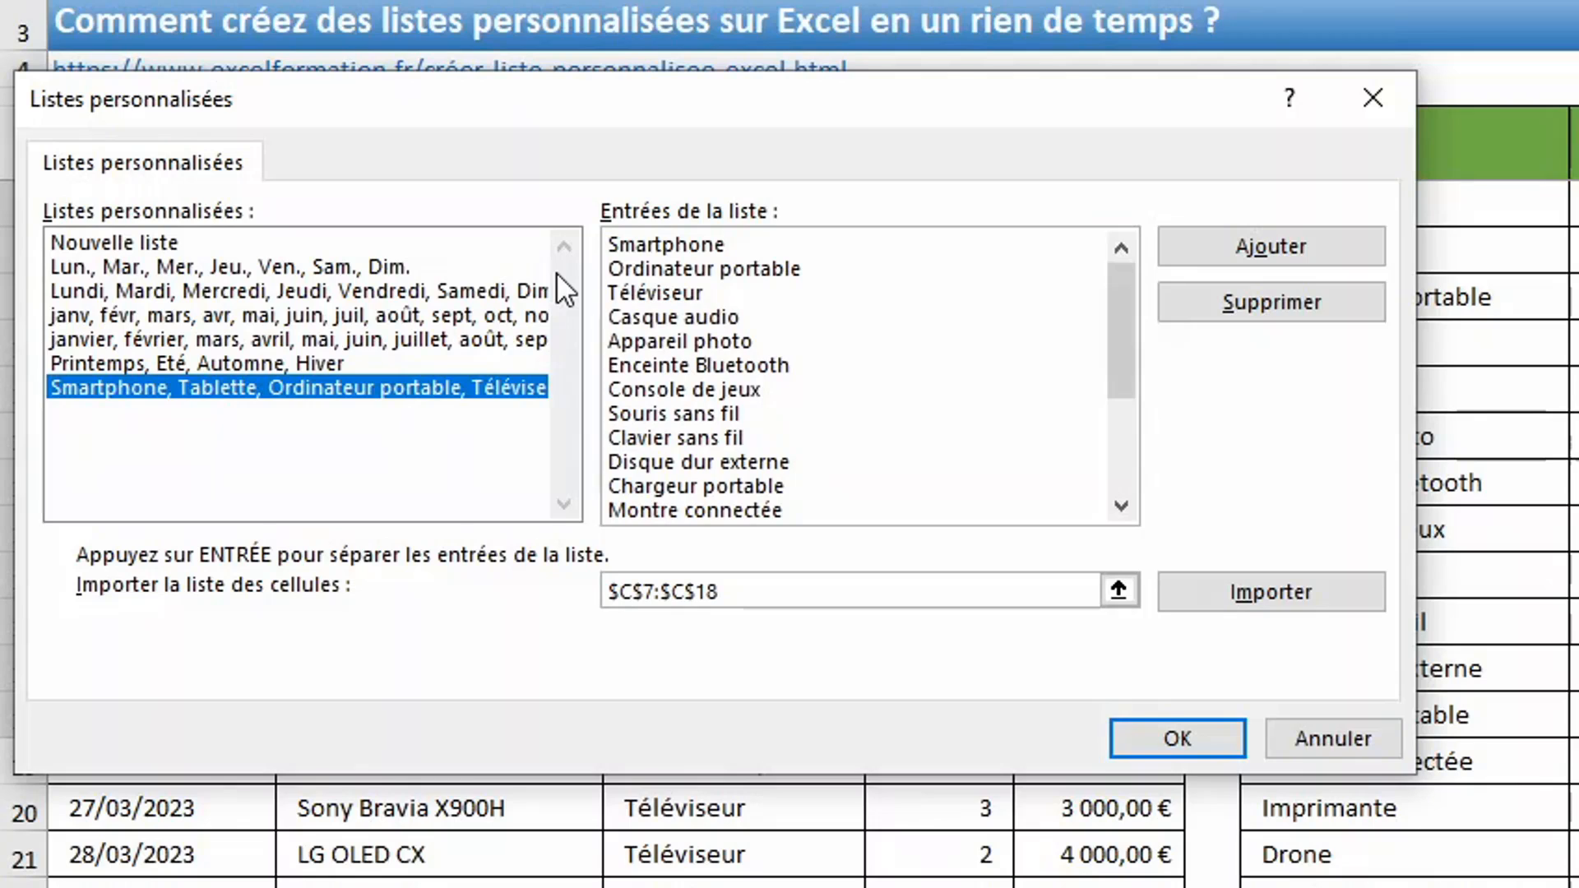
key(Home)
text(Table)
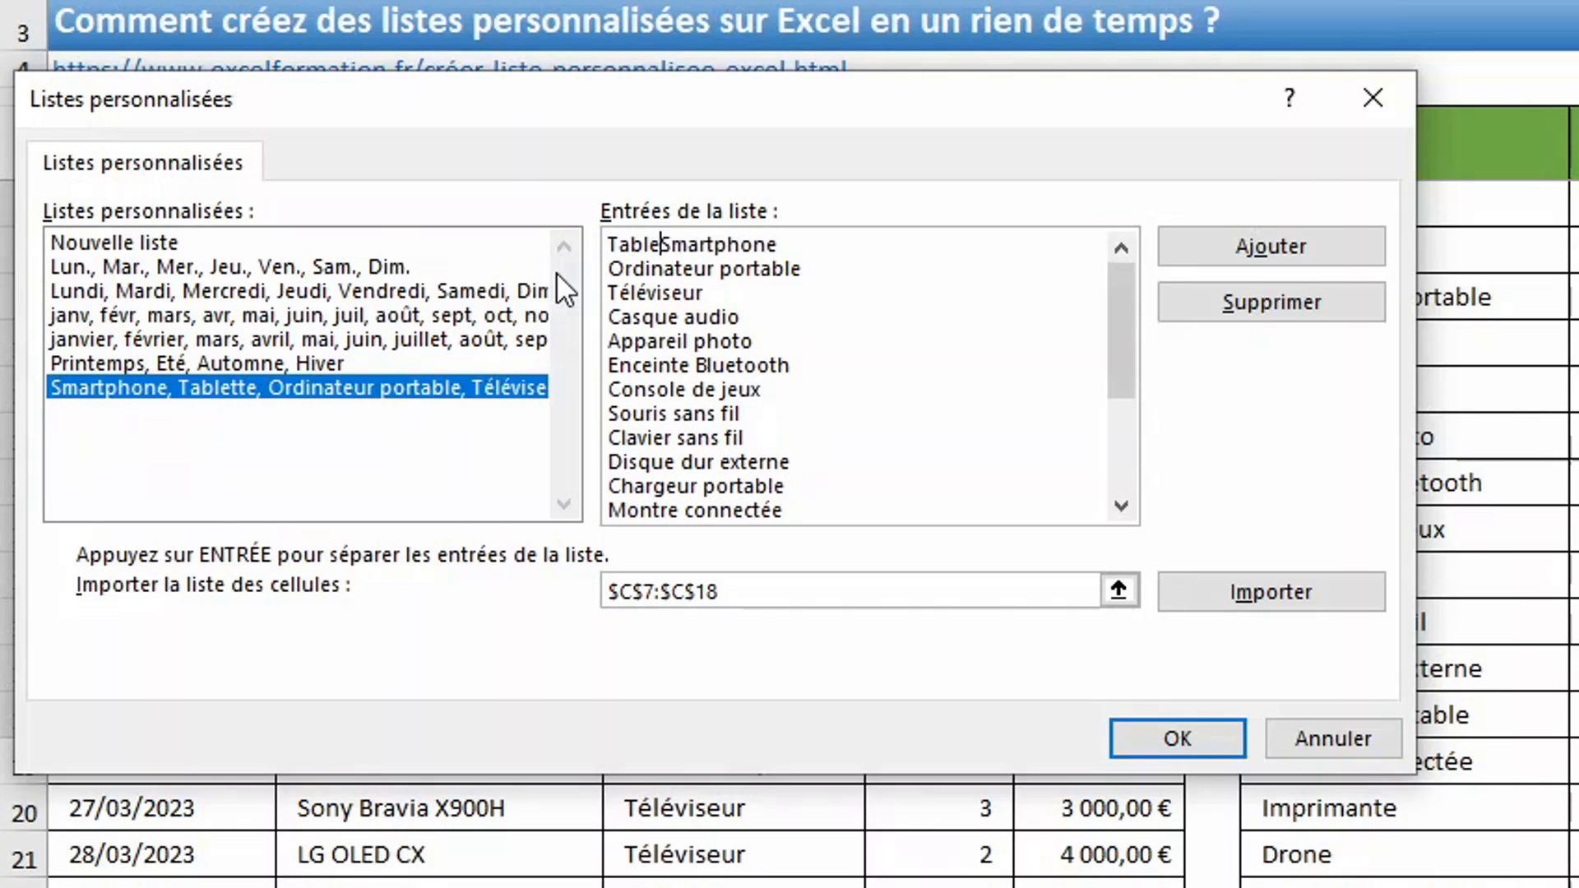
text(tte)
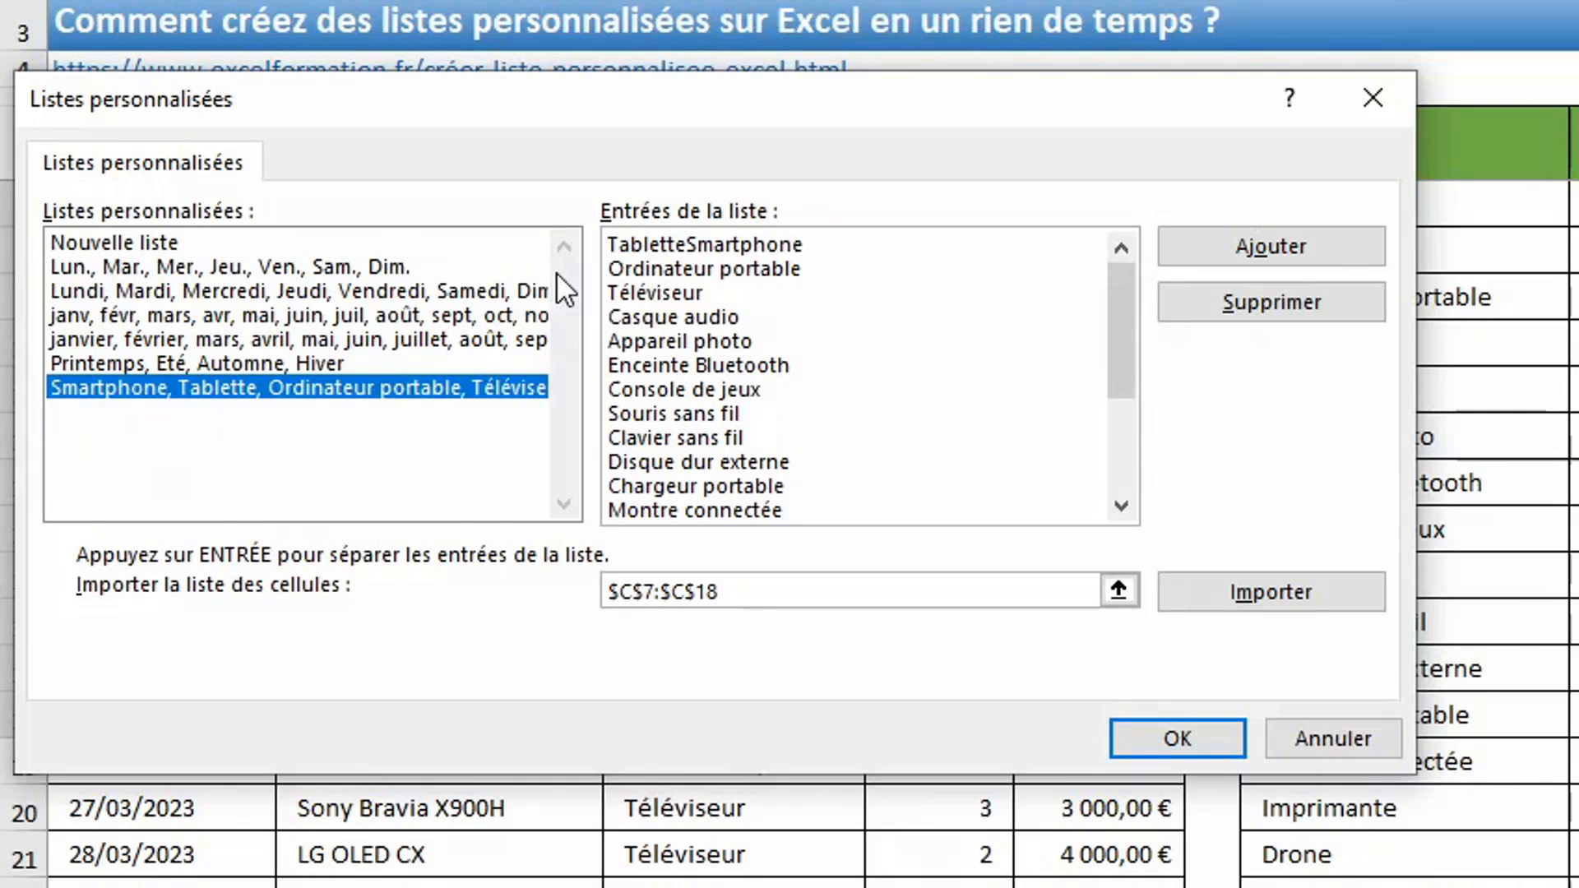
key(Return)
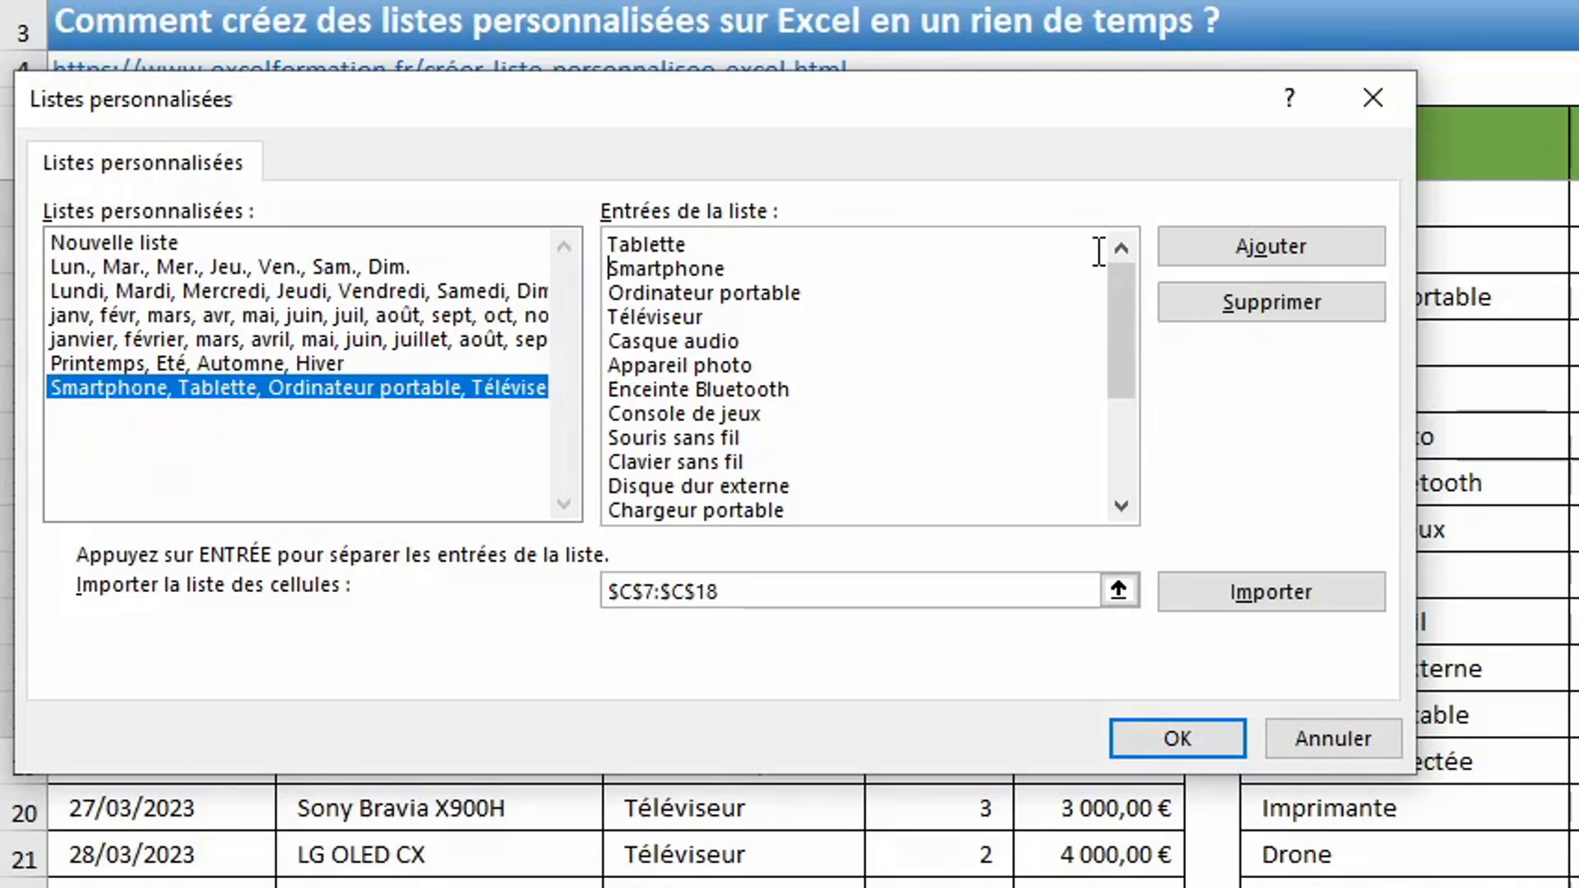
click(1309, 248)
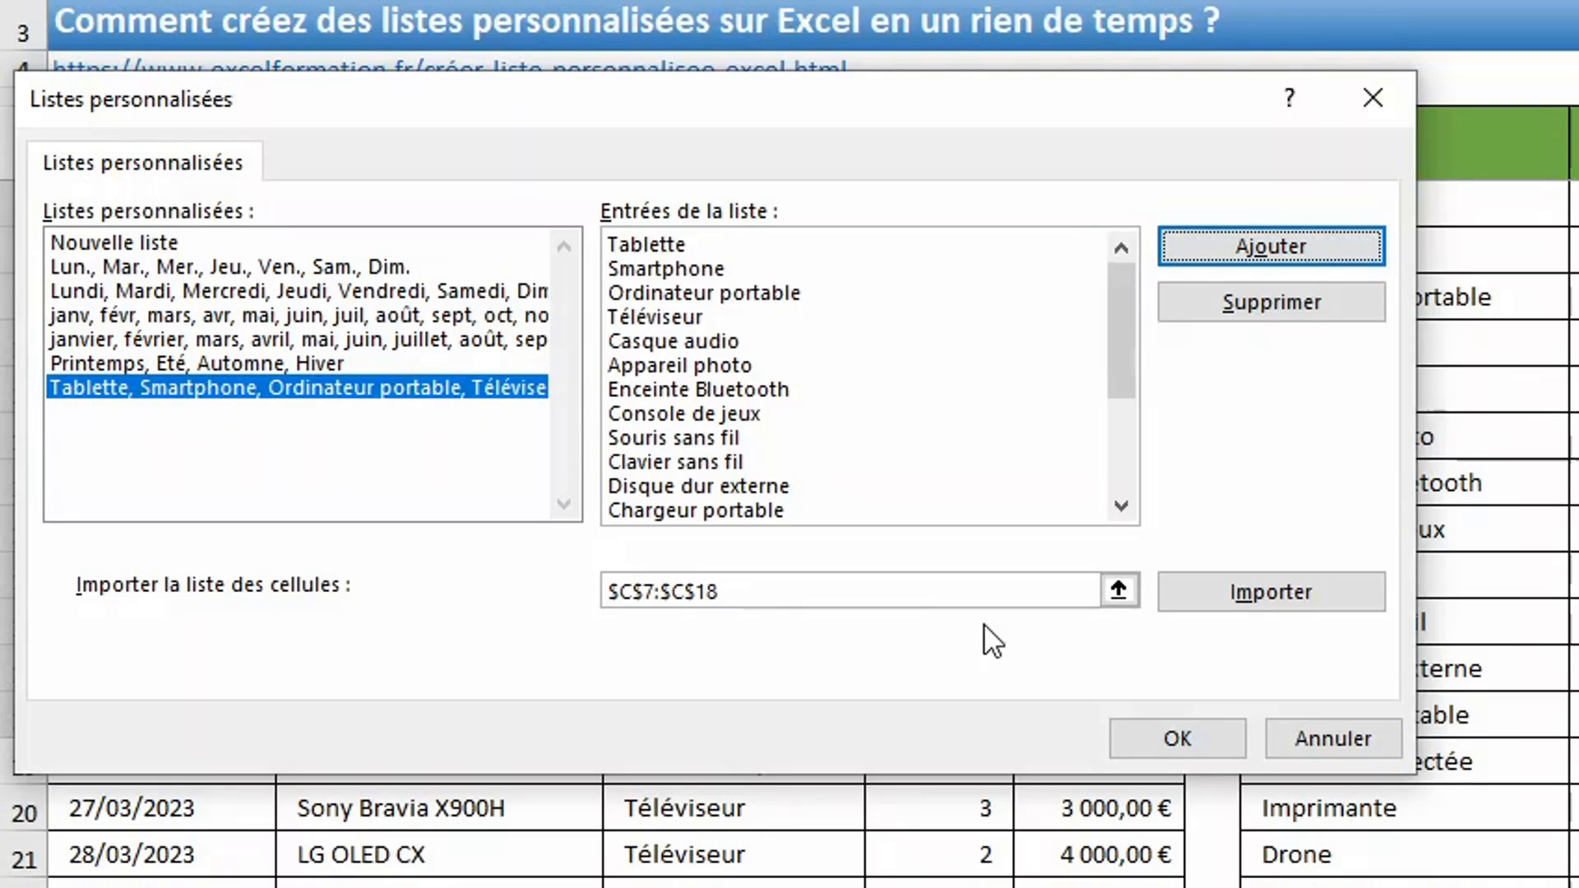
click(444, 383)
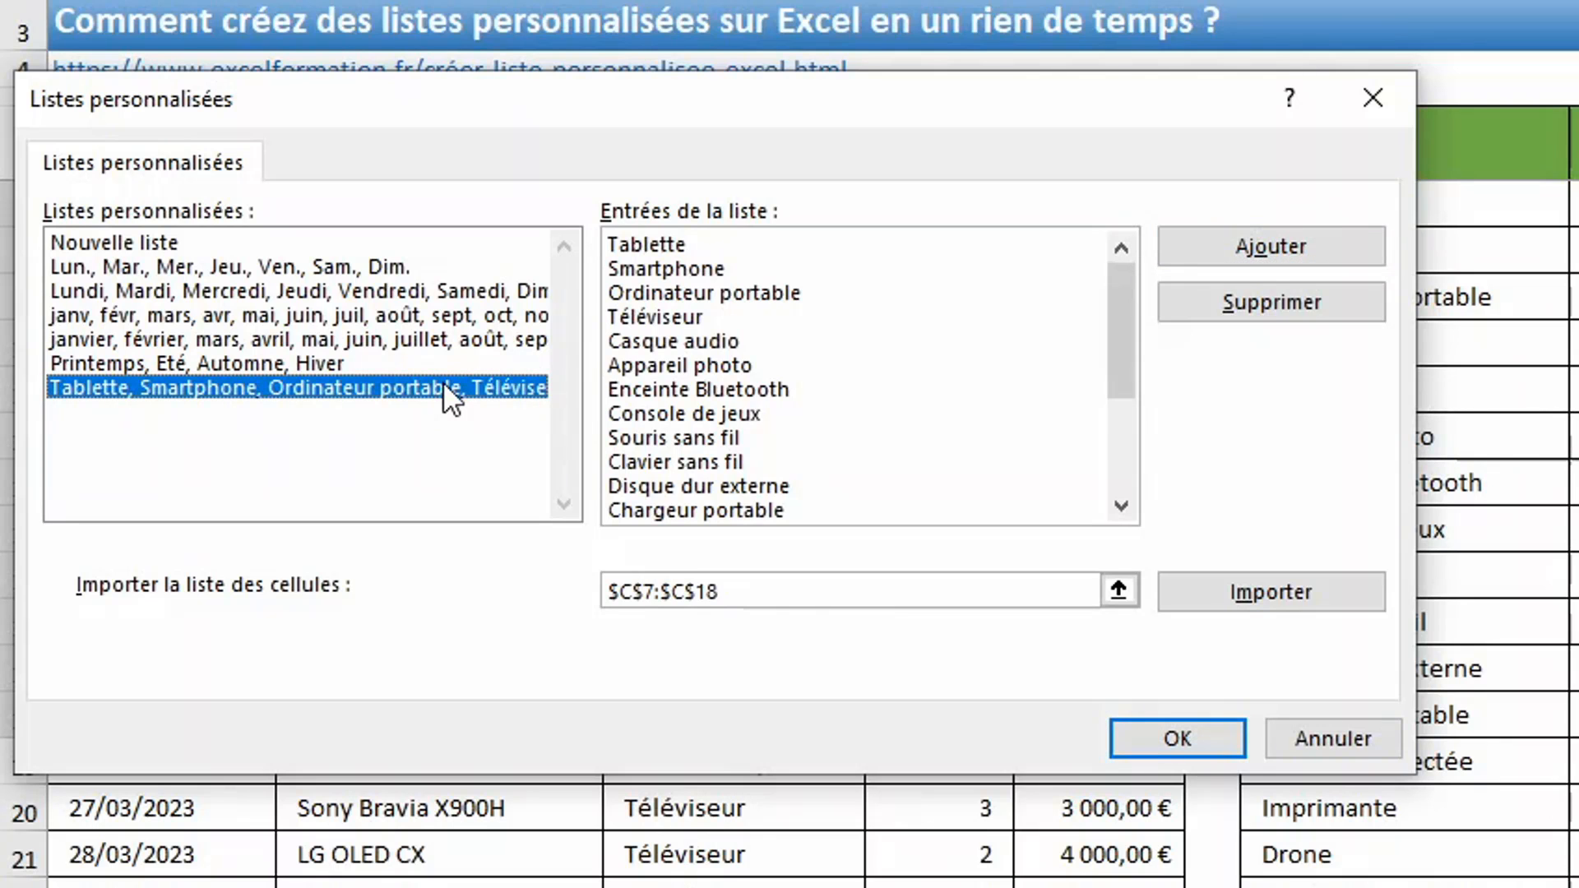
click(1254, 304)
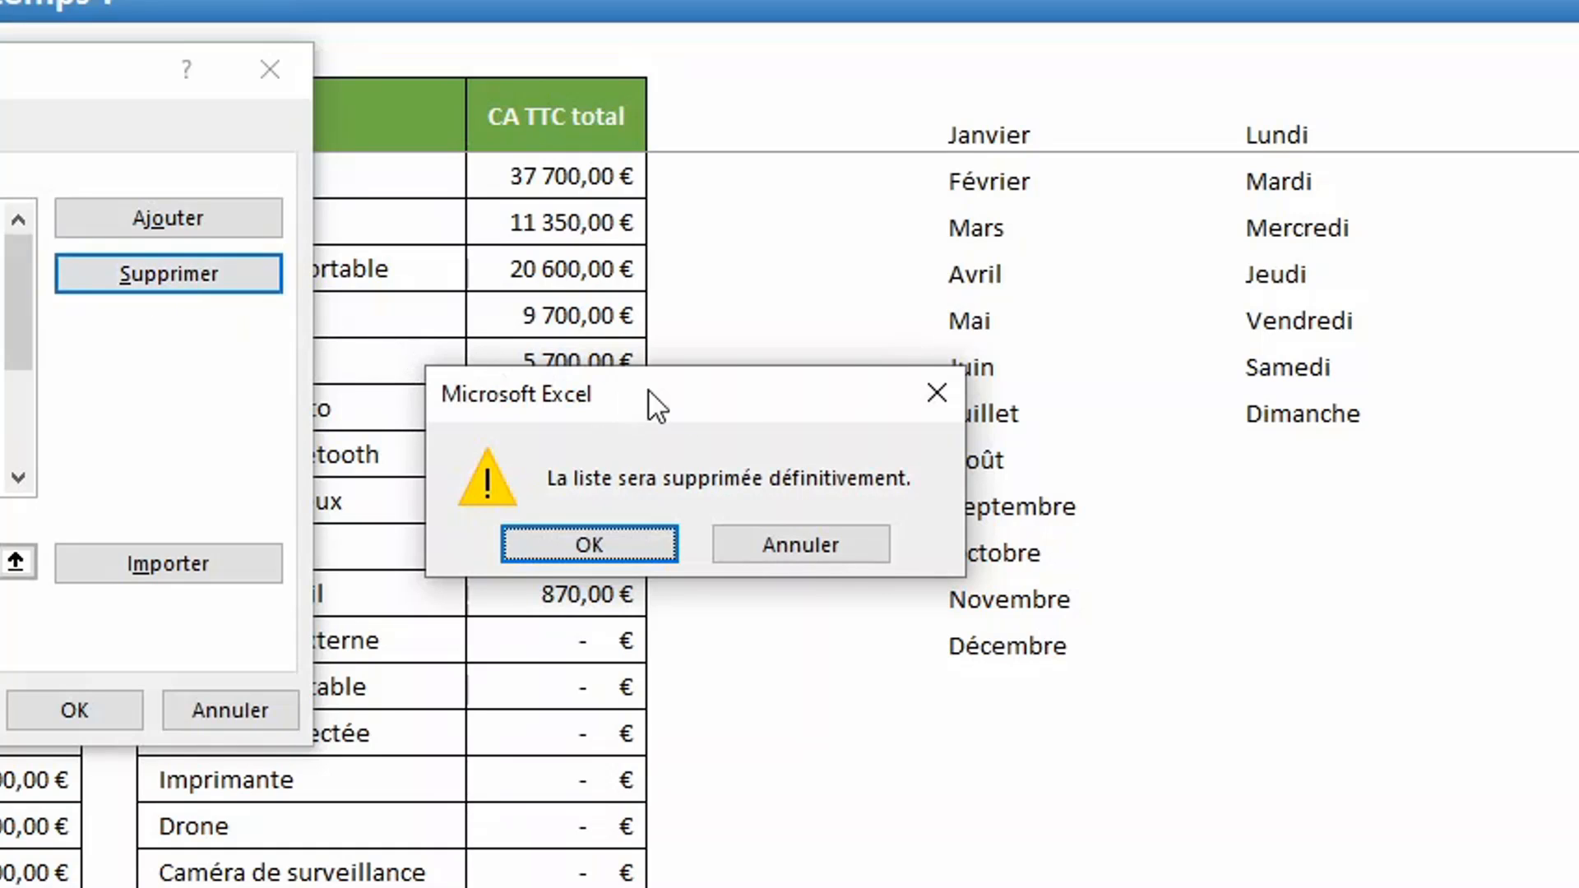
click(853, 543)
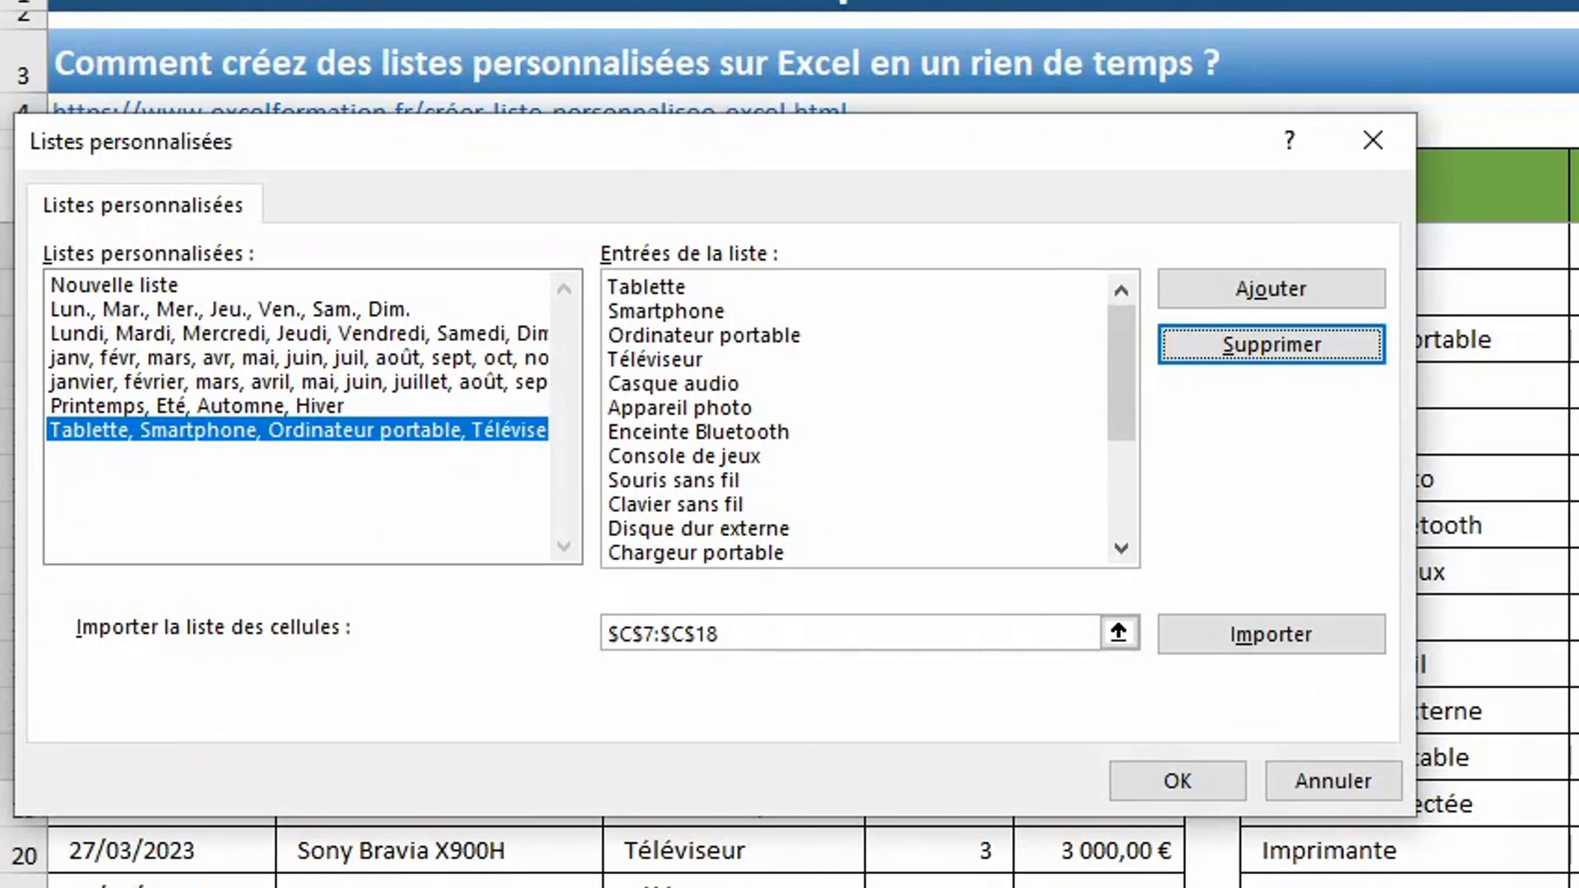
- Copy all entries of the product category custom list into the blank Notepad document as a backup
click(747, 293)
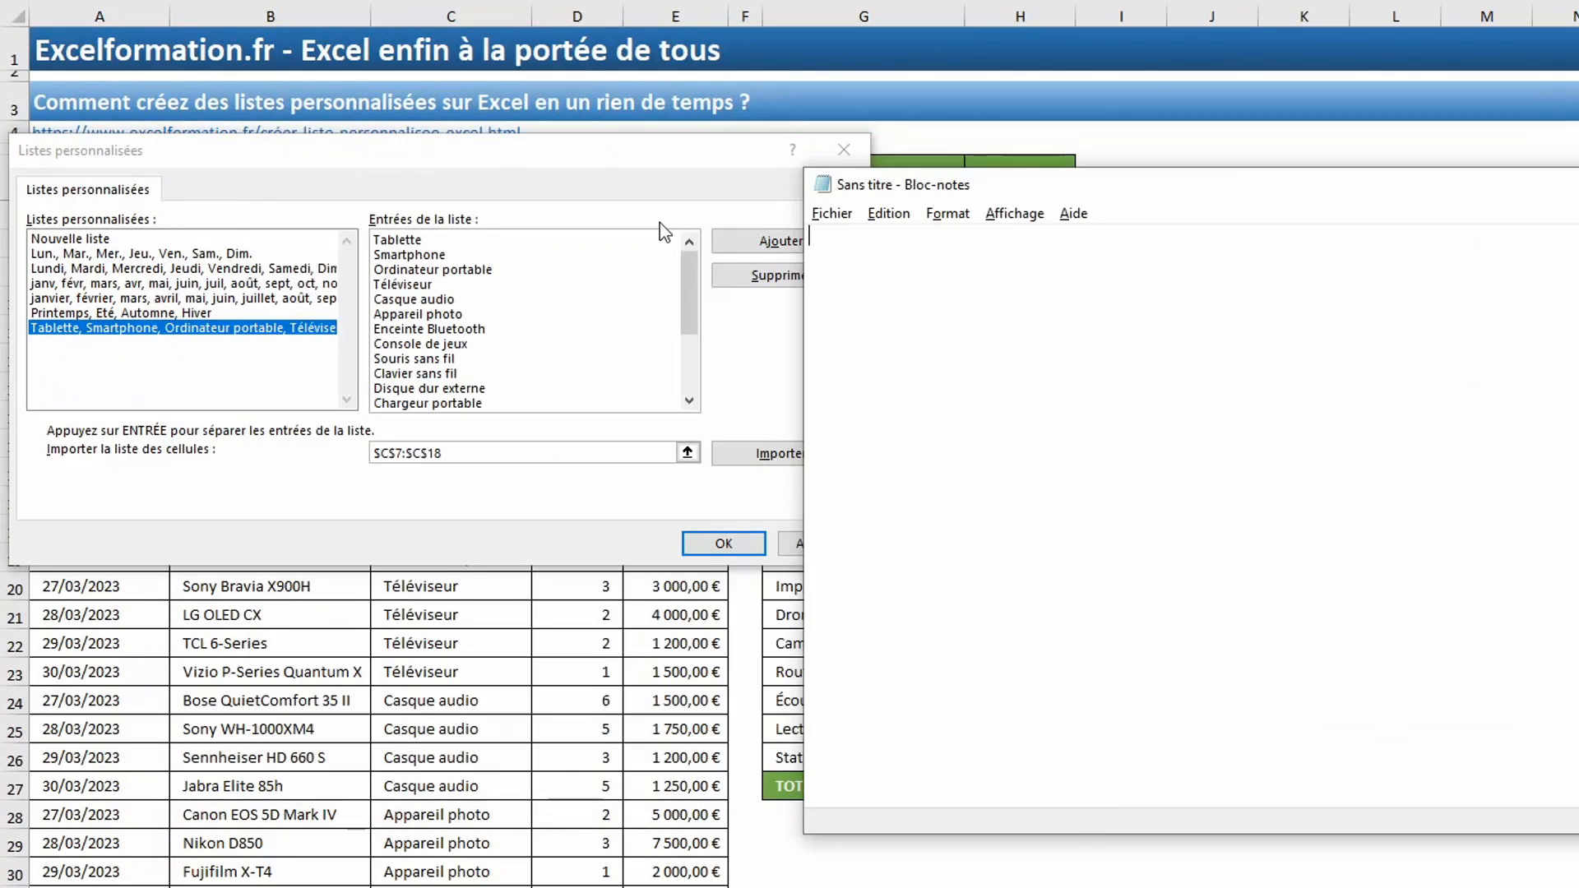
click(577, 339)
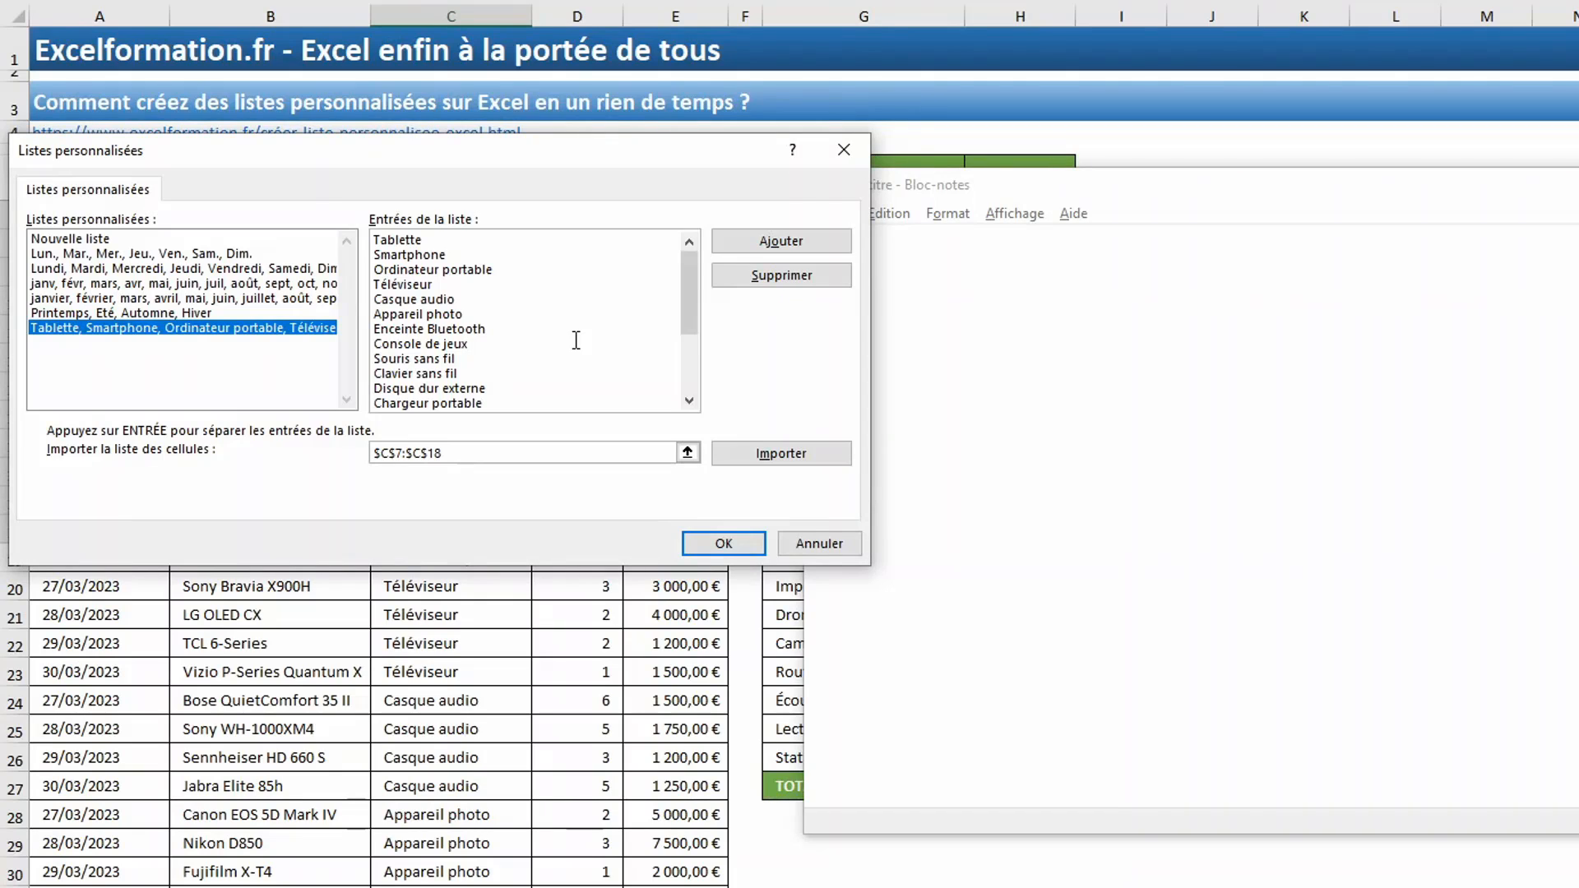
key(ctrl+a)
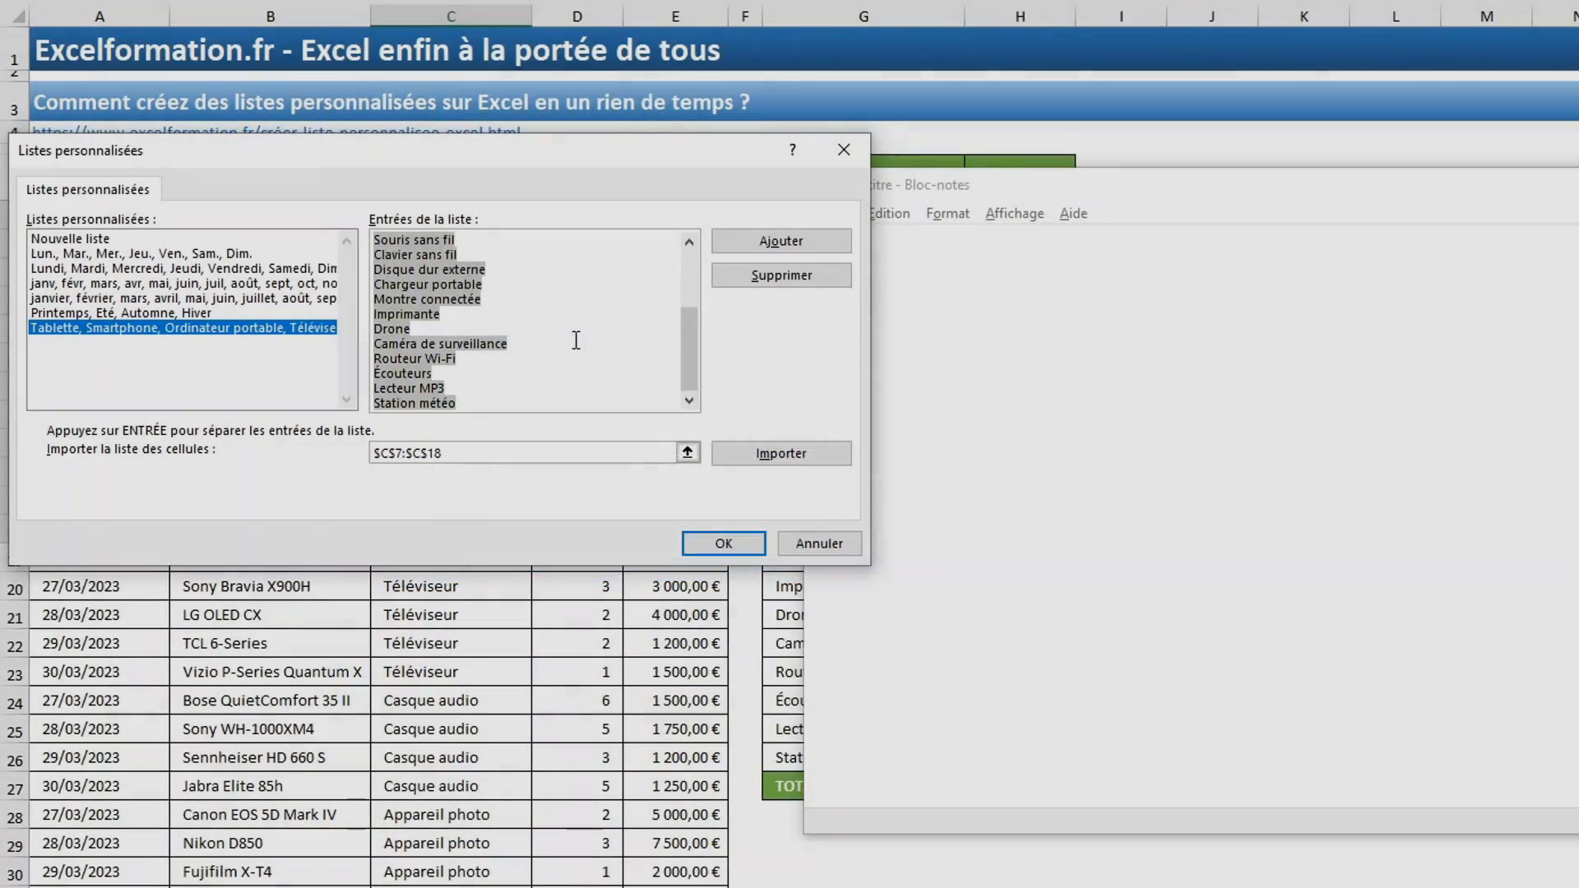
key(ctrl+c)
click(969, 355)
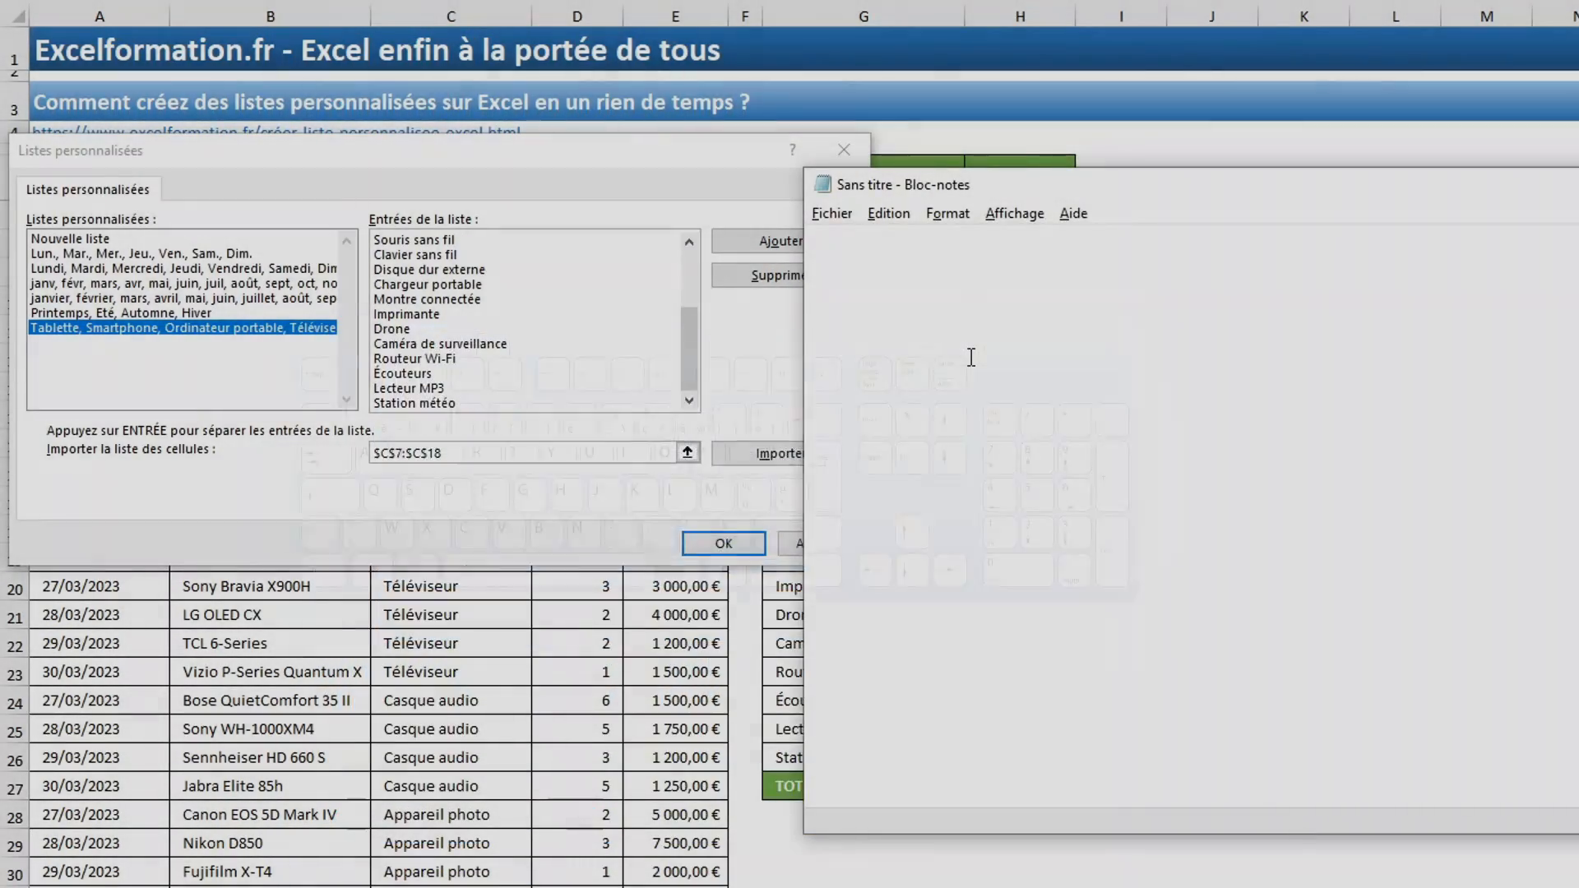
key(ctrl+v)
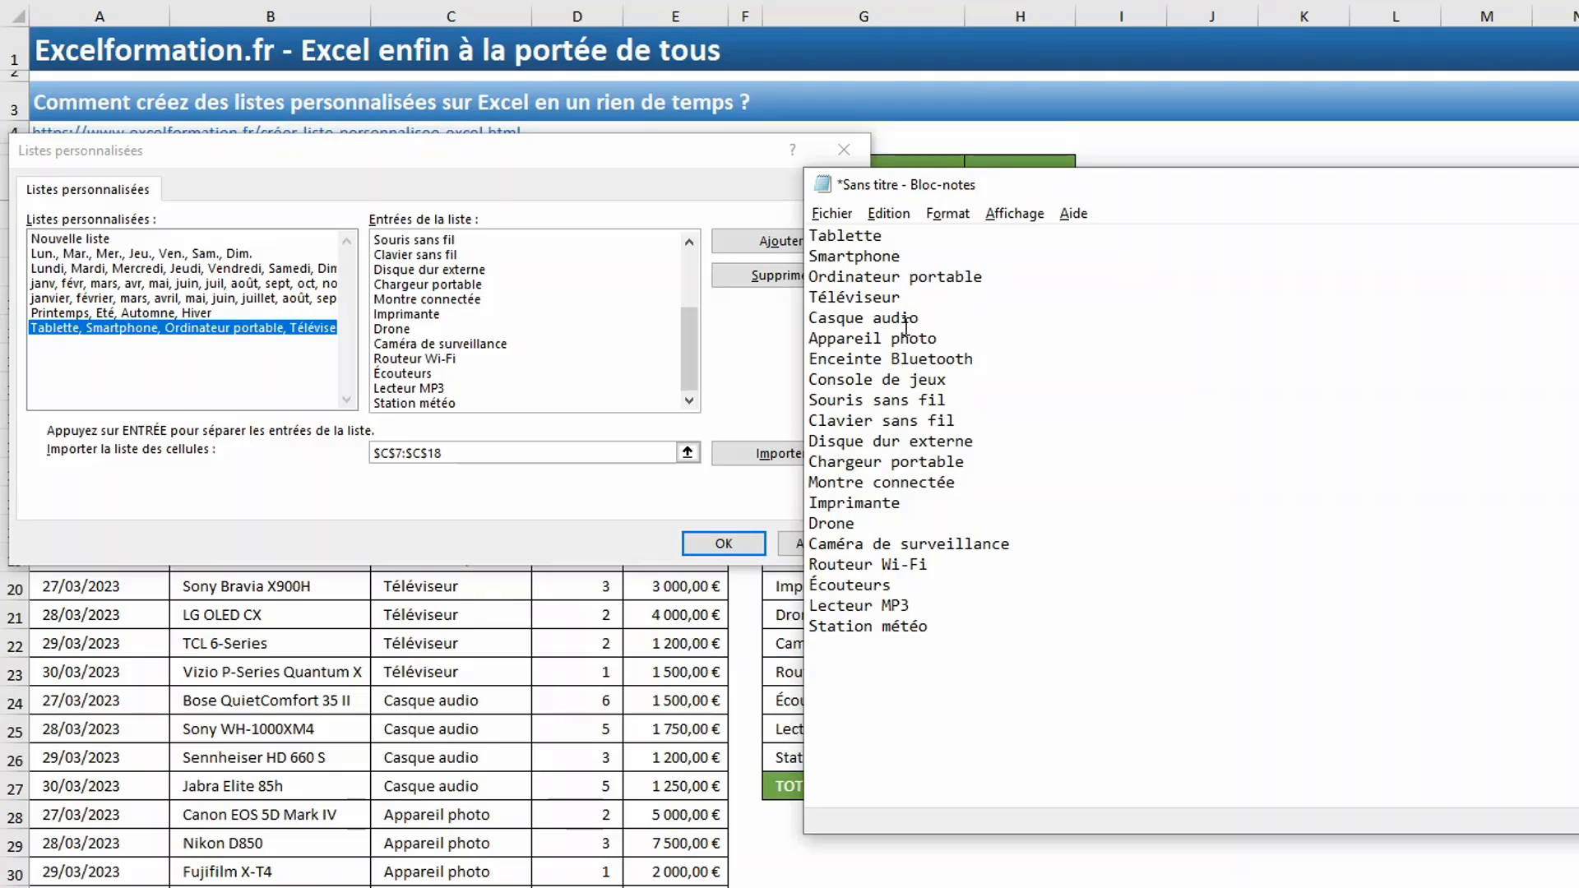
click(902, 324)
click(954, 334)
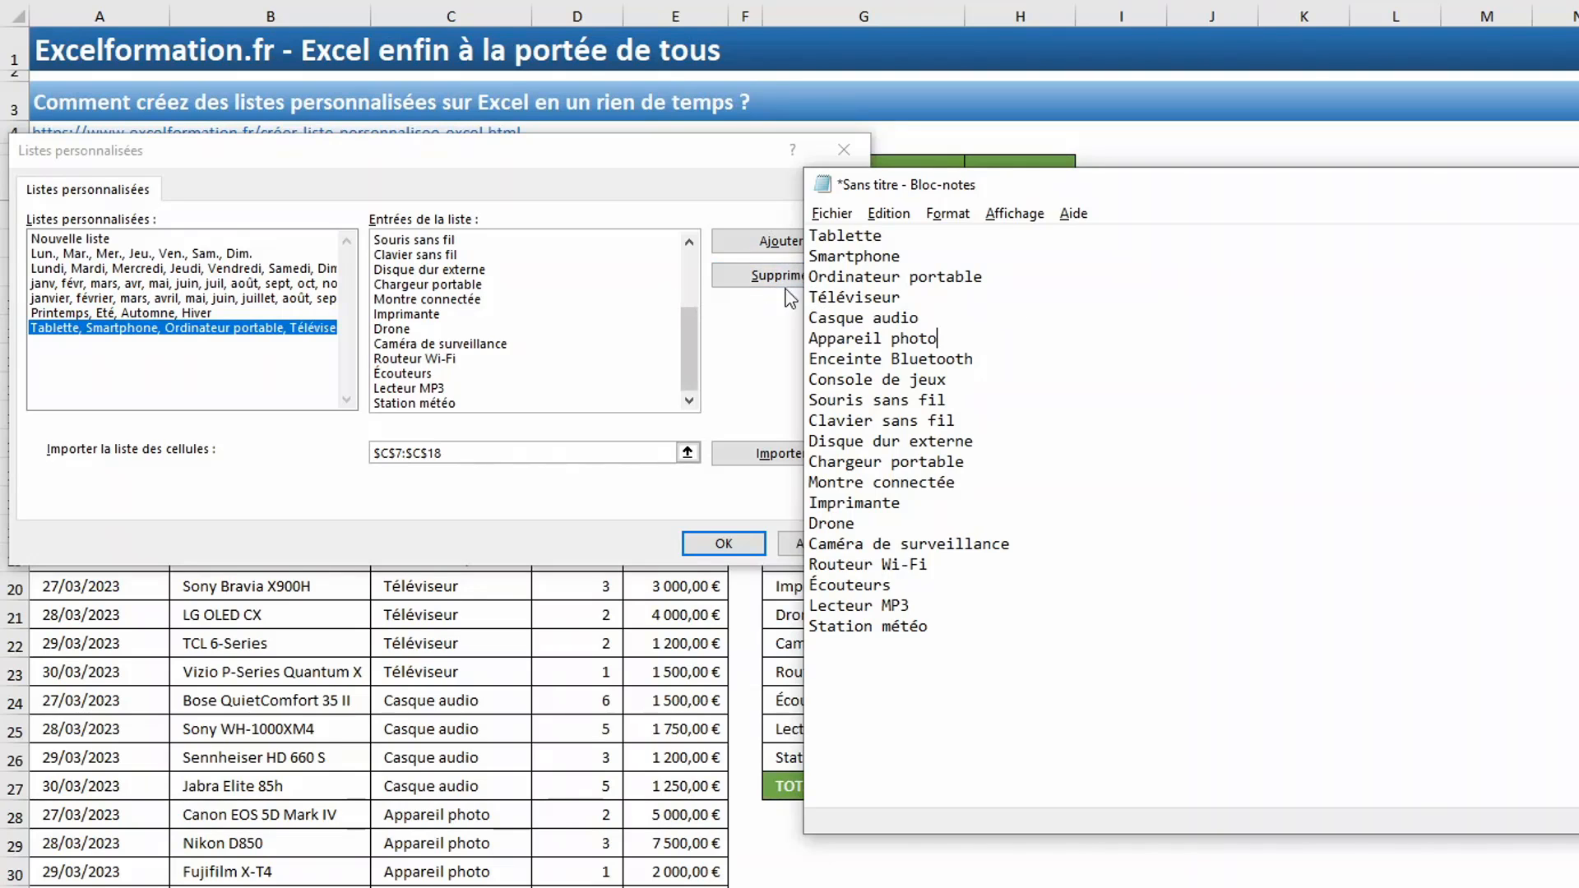
- Delete the product category custom list in Excel and recreate it as a new list from the entries saved in Notepad
click(757, 278)
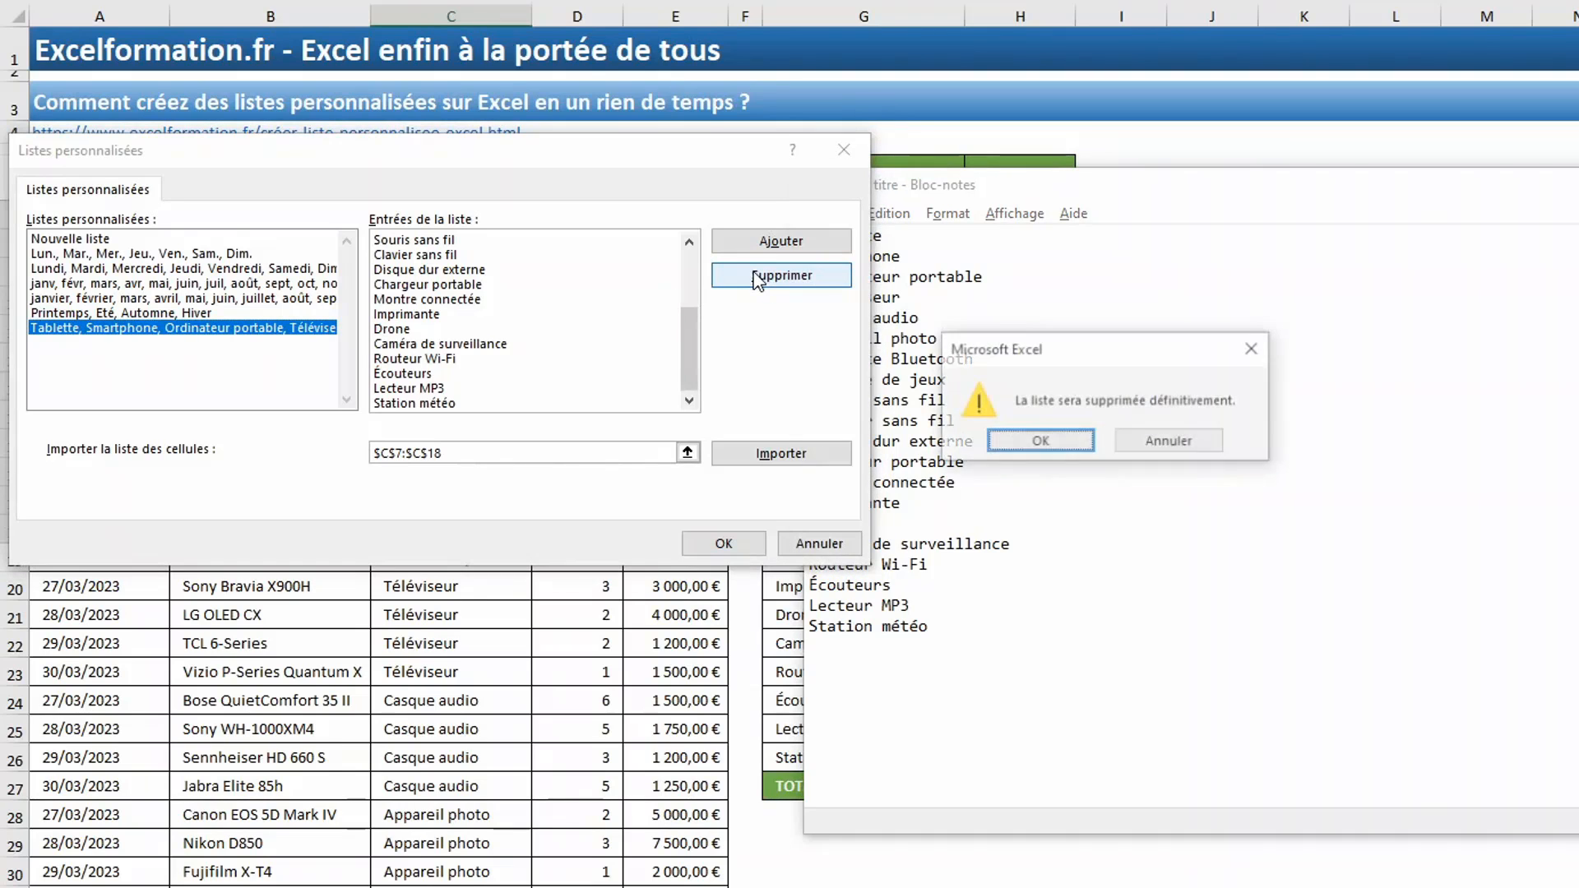
click(1043, 441)
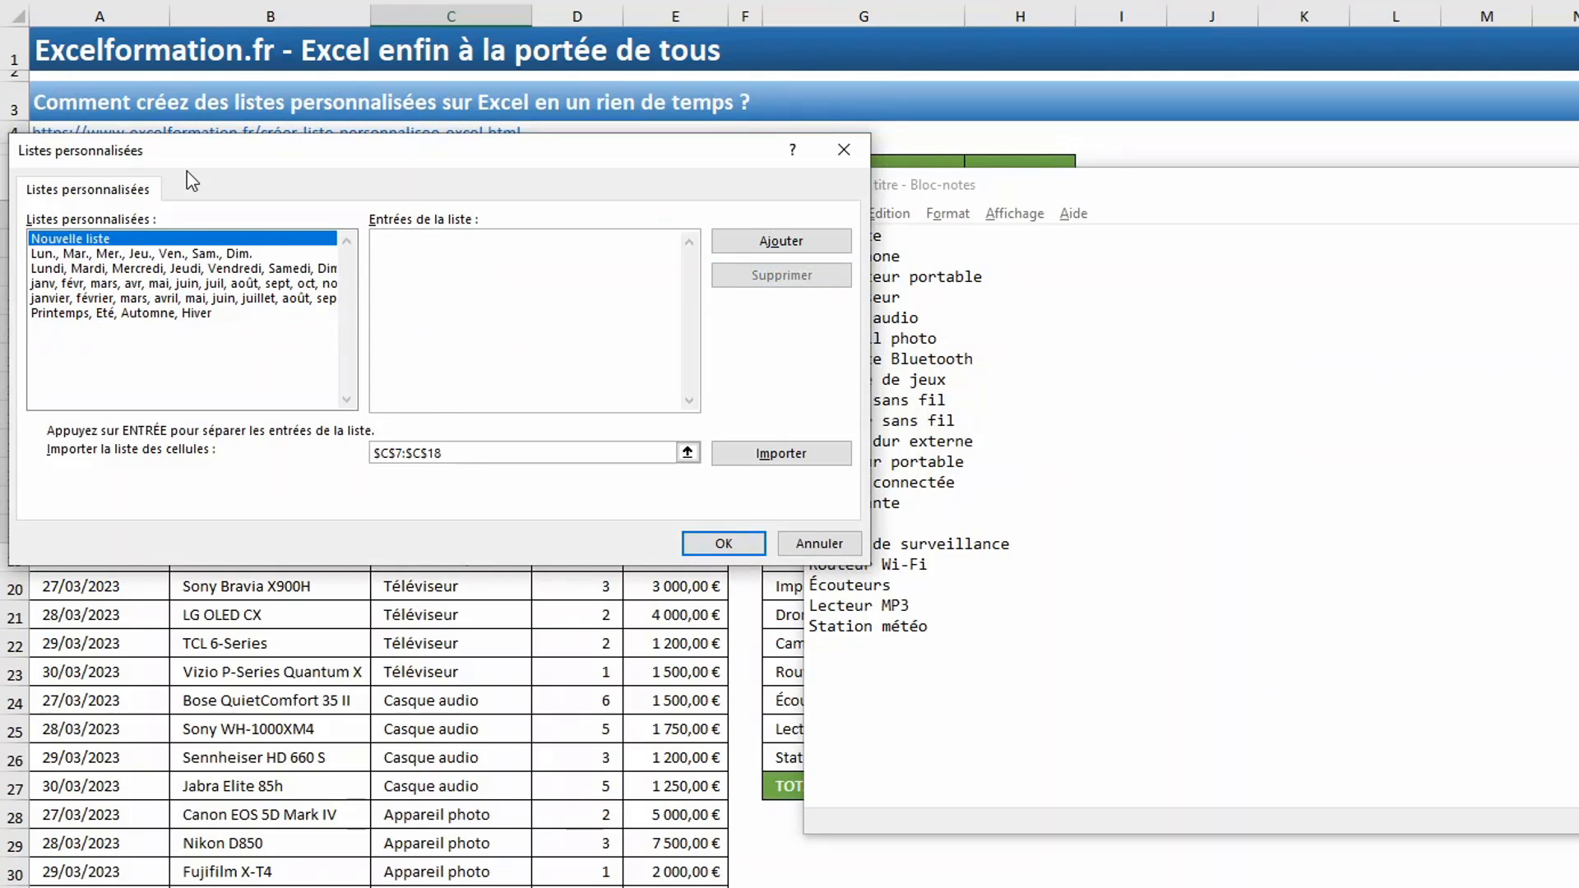
click(124, 238)
click(929, 323)
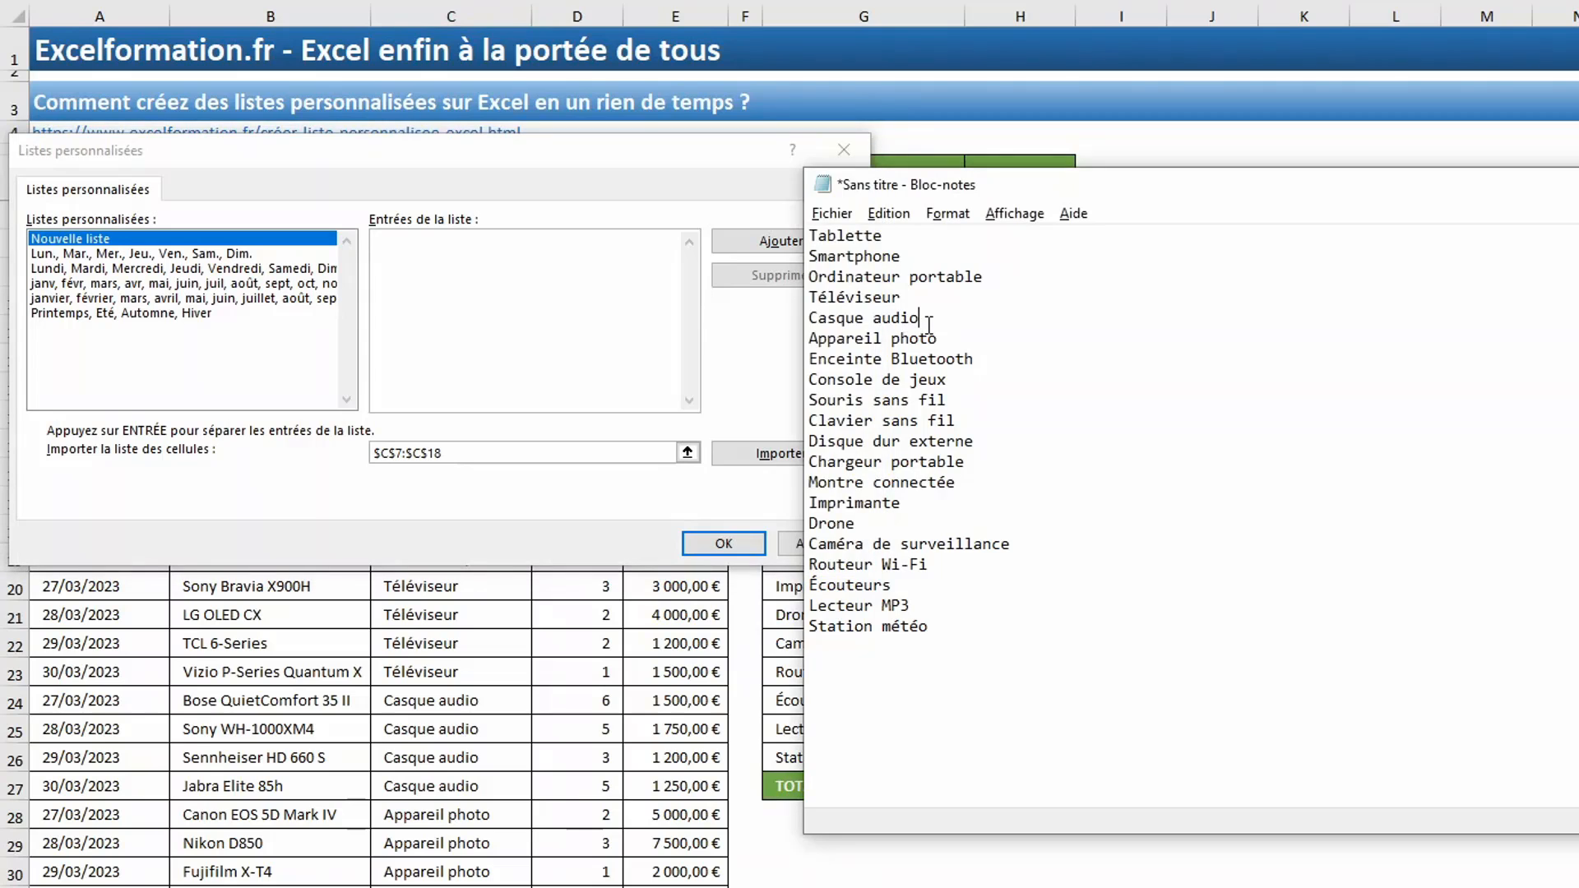
key(ctrl+a)
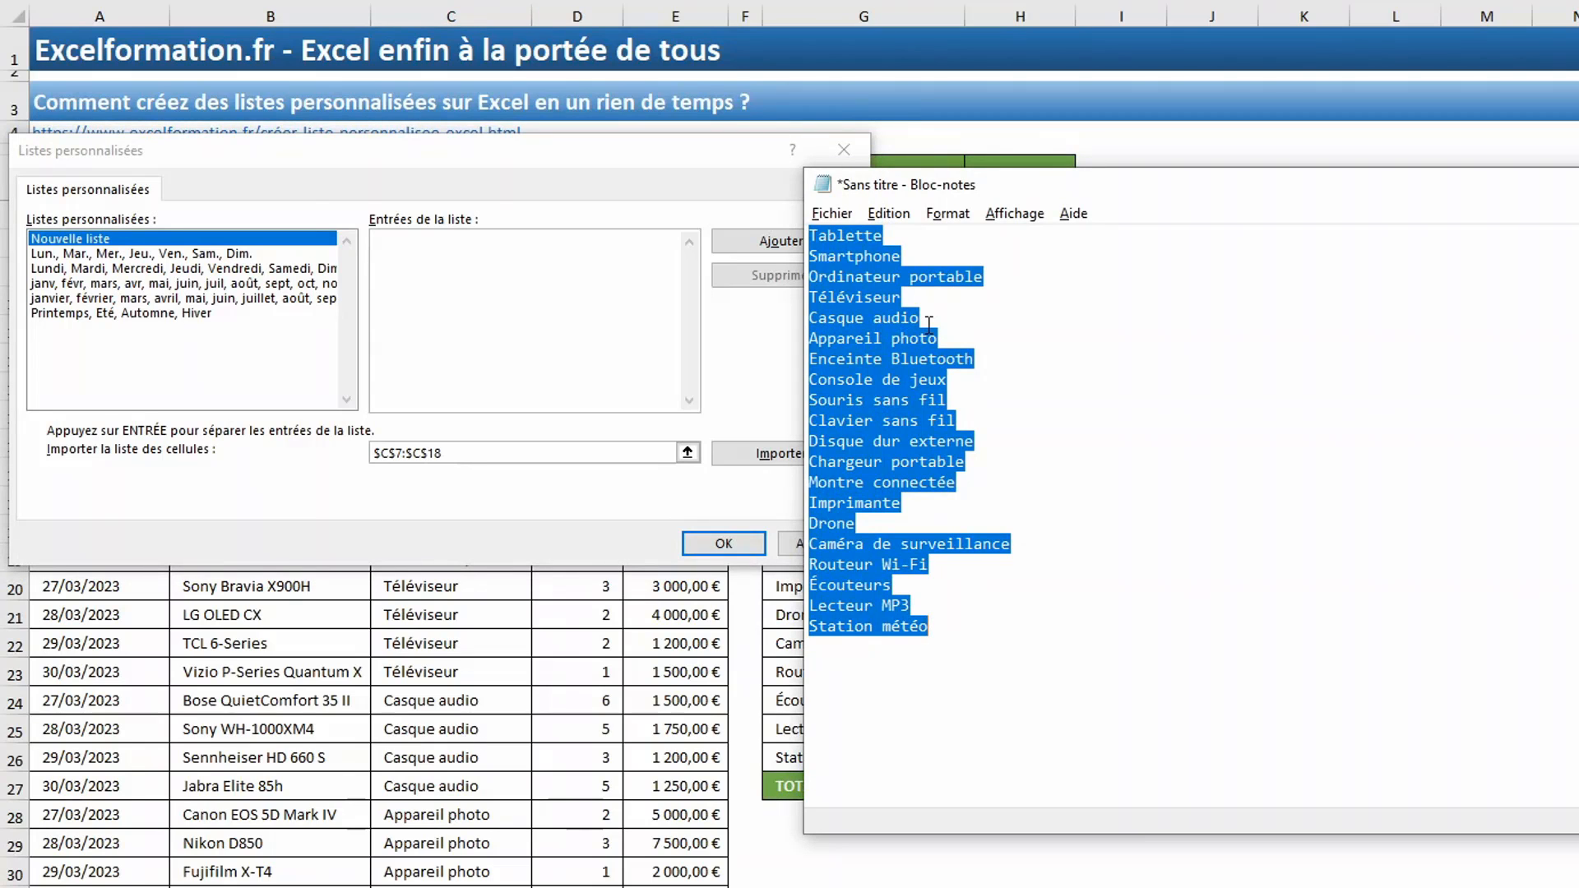
click(439, 296)
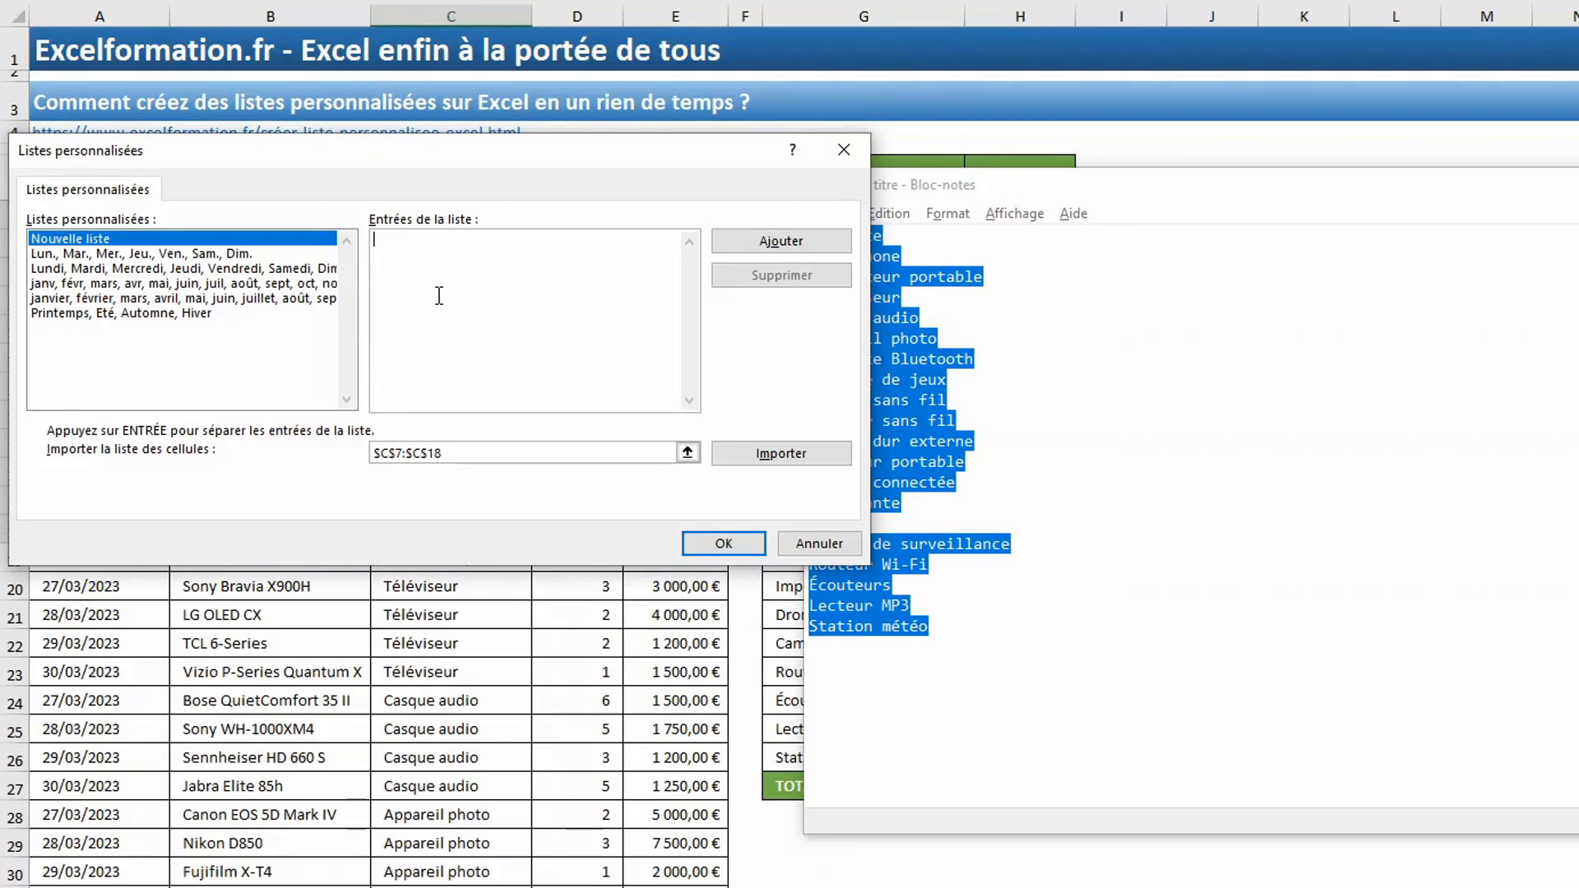
key(ctrl+v)
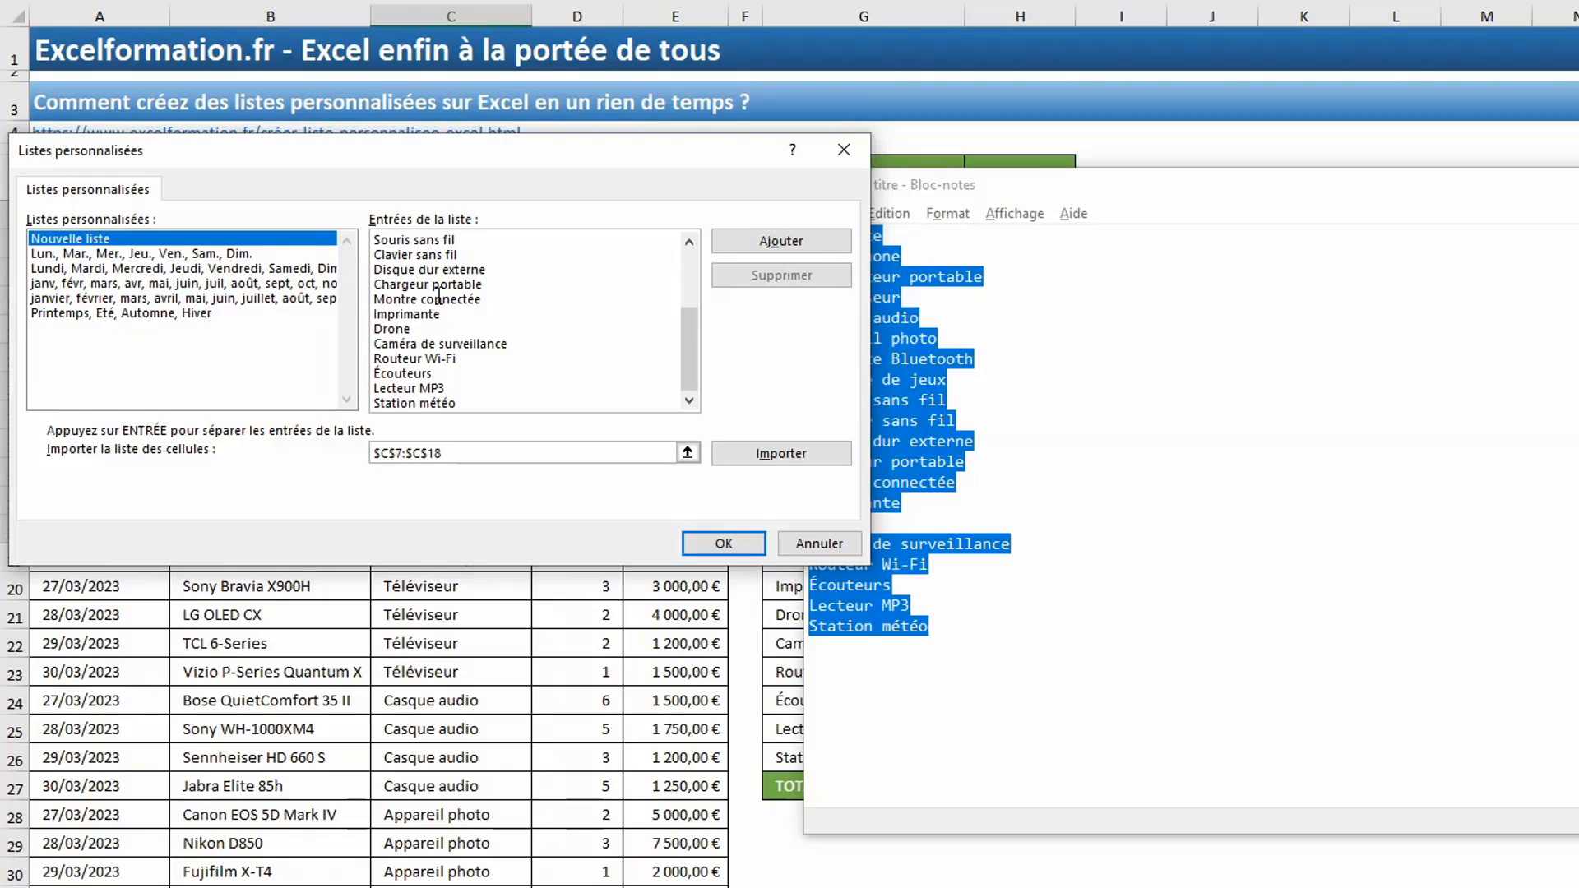
click(780, 241)
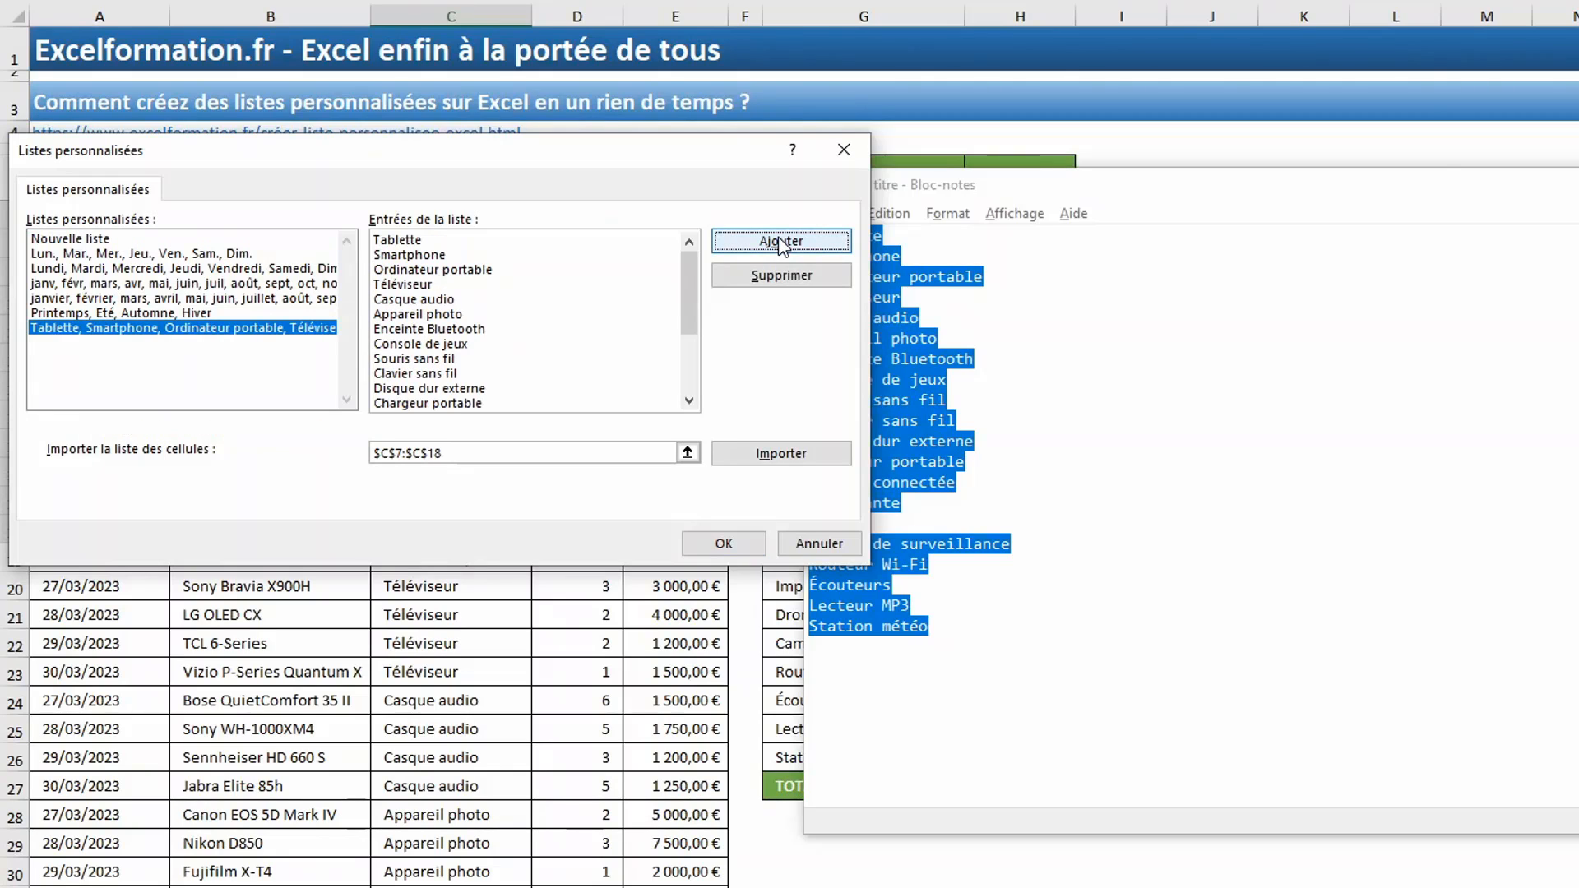